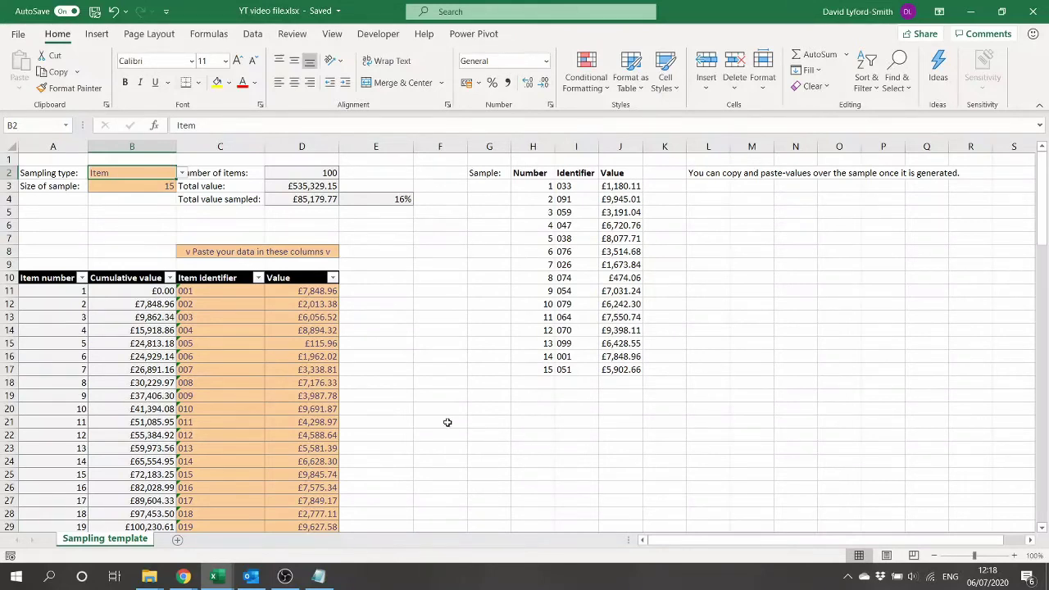
Examine the item identifiers in the data table from the first record in row 11 to the last in row 110
click(196, 292)
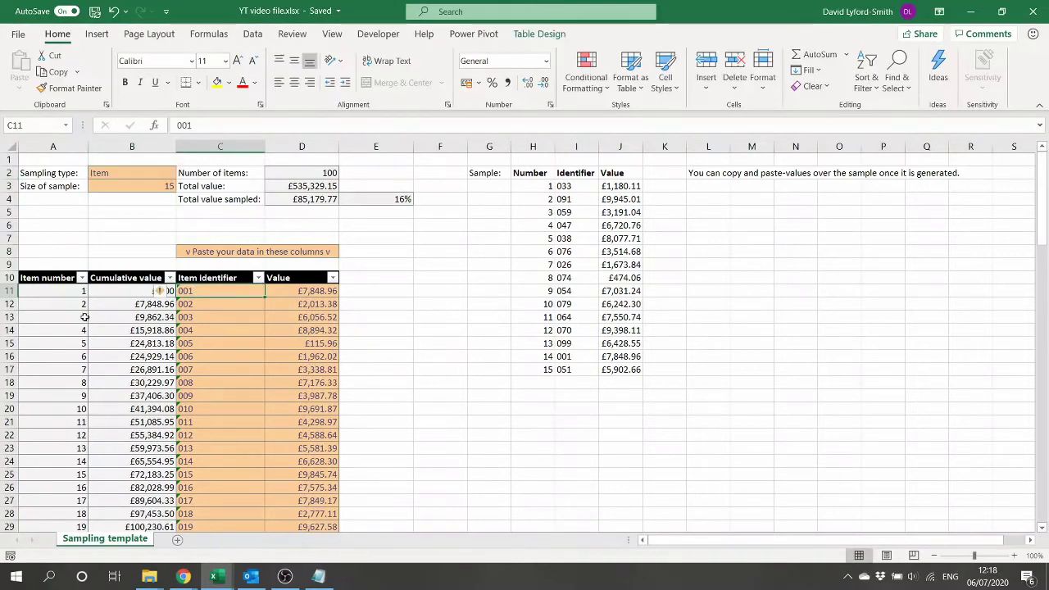
click(113, 292)
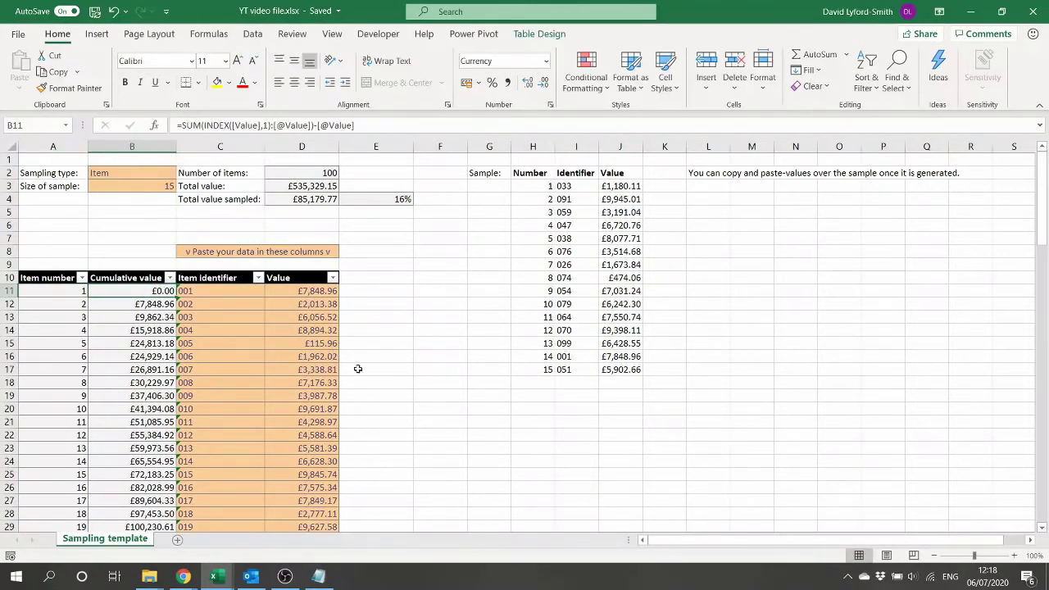
click(222, 295)
scroll(221, 315, down, 7)
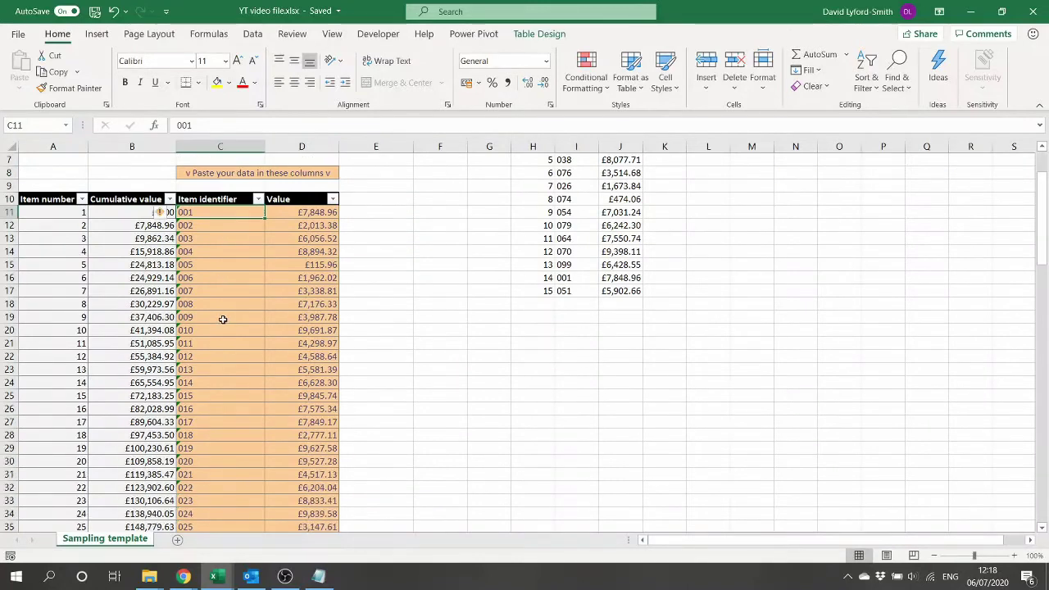
scroll(222, 318, down, 15)
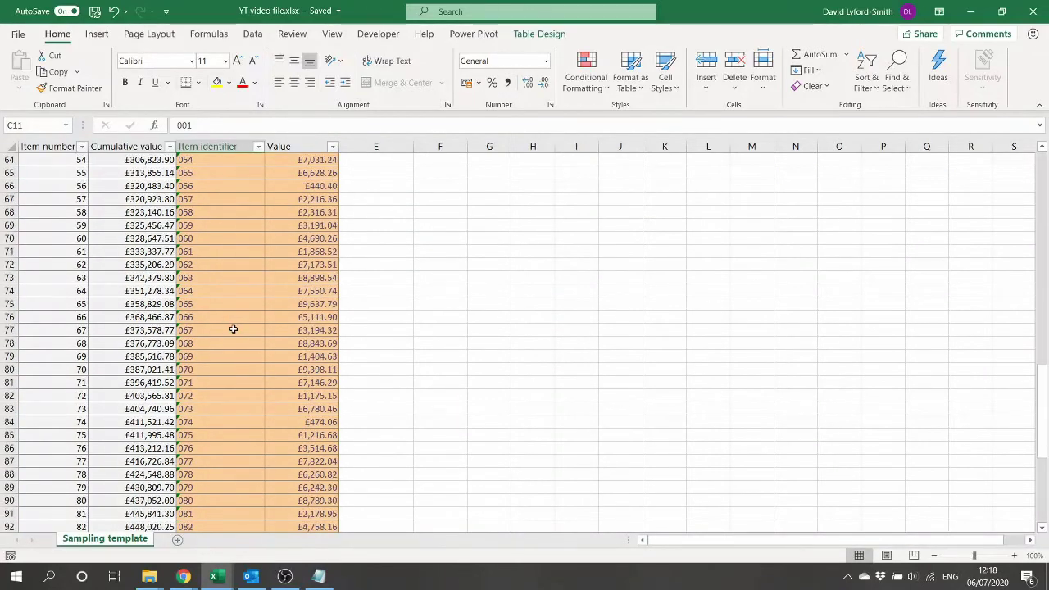
scroll(230, 351, down, 9)
click(208, 370)
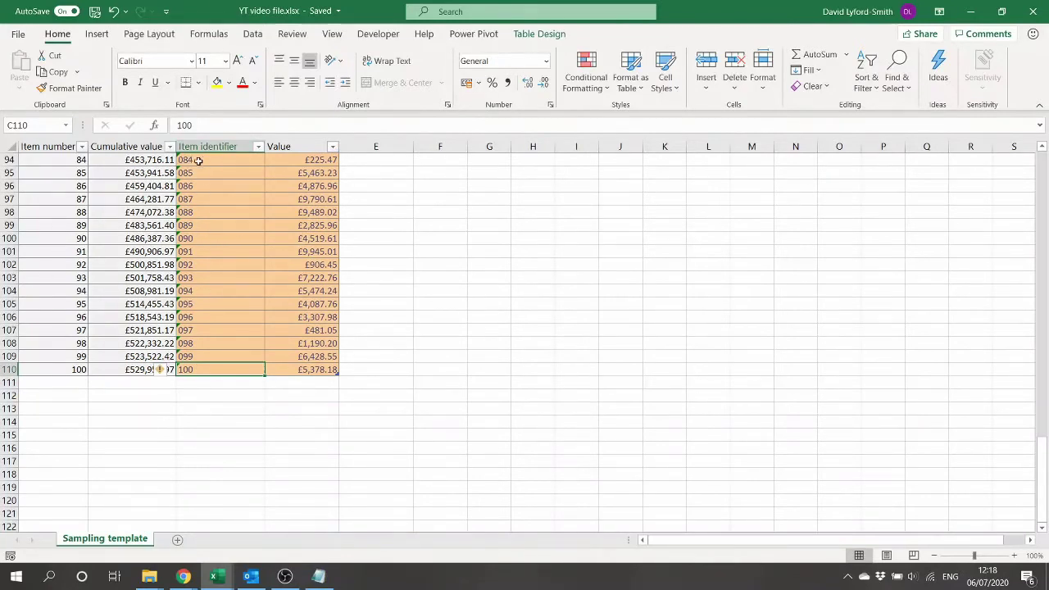
scroll(222, 331, up, 5)
scroll(193, 266, up, 18)
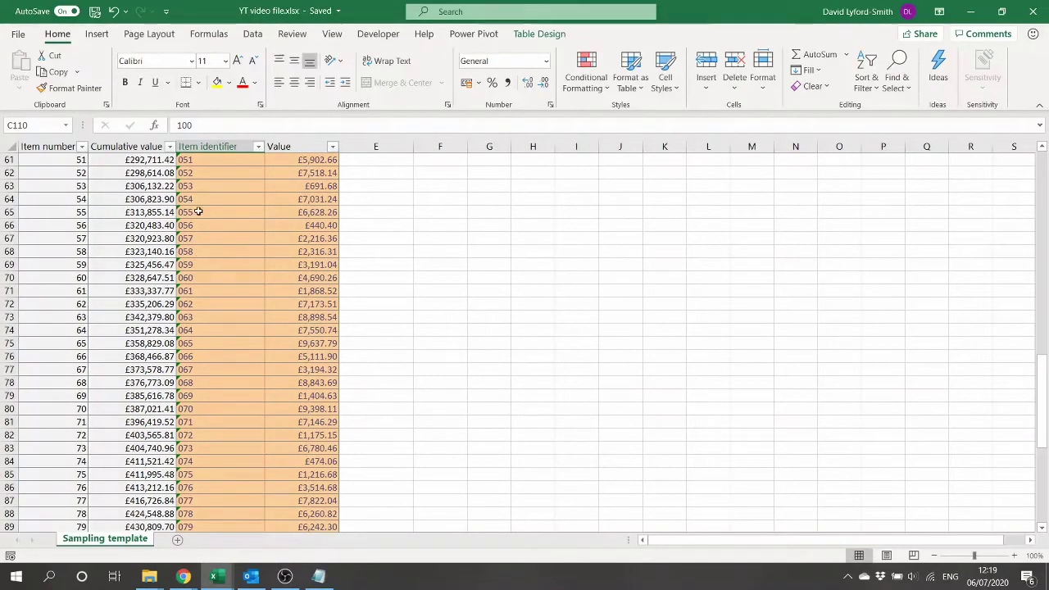
scroll(217, 273, up, 6)
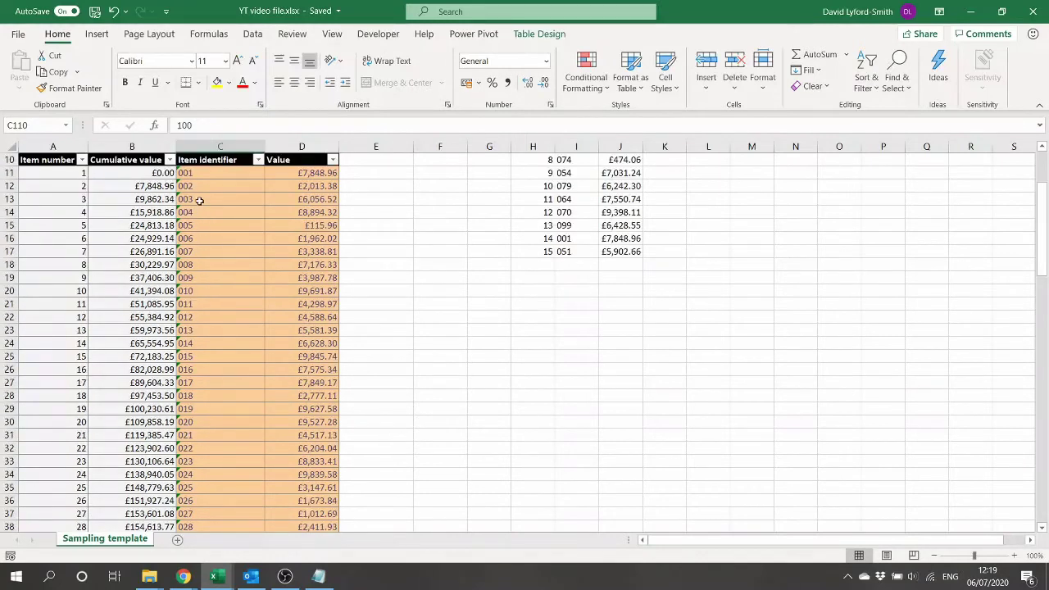
Examine the amounts in the Value column and how they pair with the item identifiers
click(305, 215)
click(304, 328)
click(297, 409)
click(296, 277)
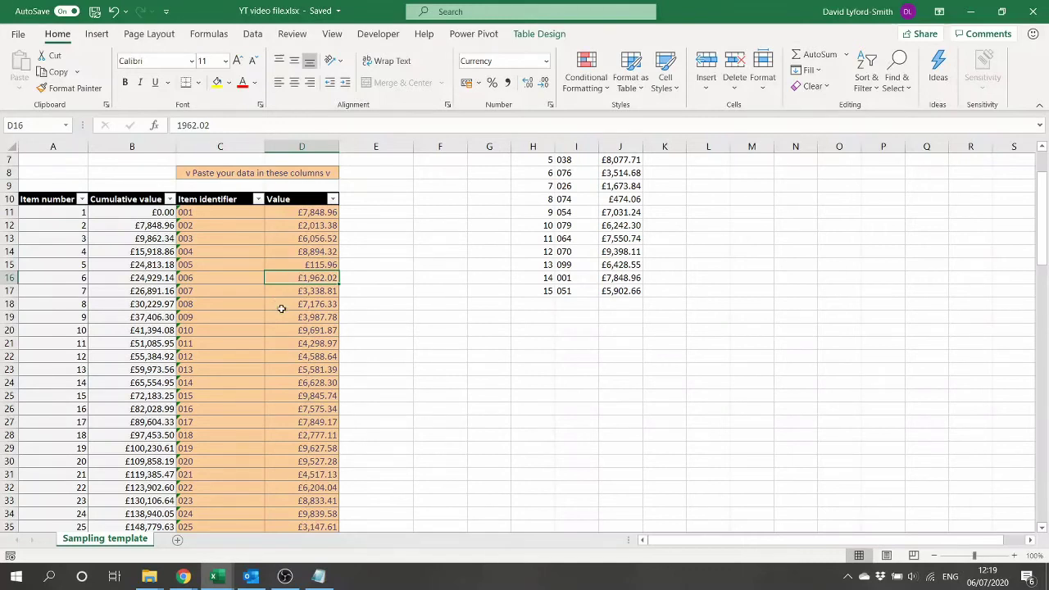
scroll(293, 325, up, 2)
click(206, 303)
click(311, 304)
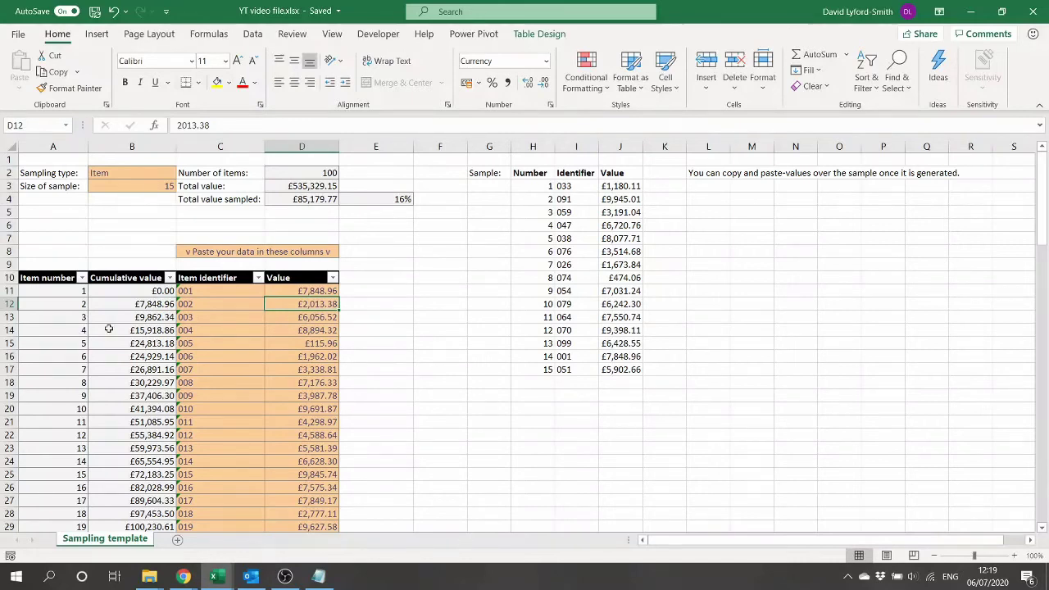
Inspect the formulas behind the Item number and Cumulative value columns, and the Value cell in row 11 they draw on
click(51, 302)
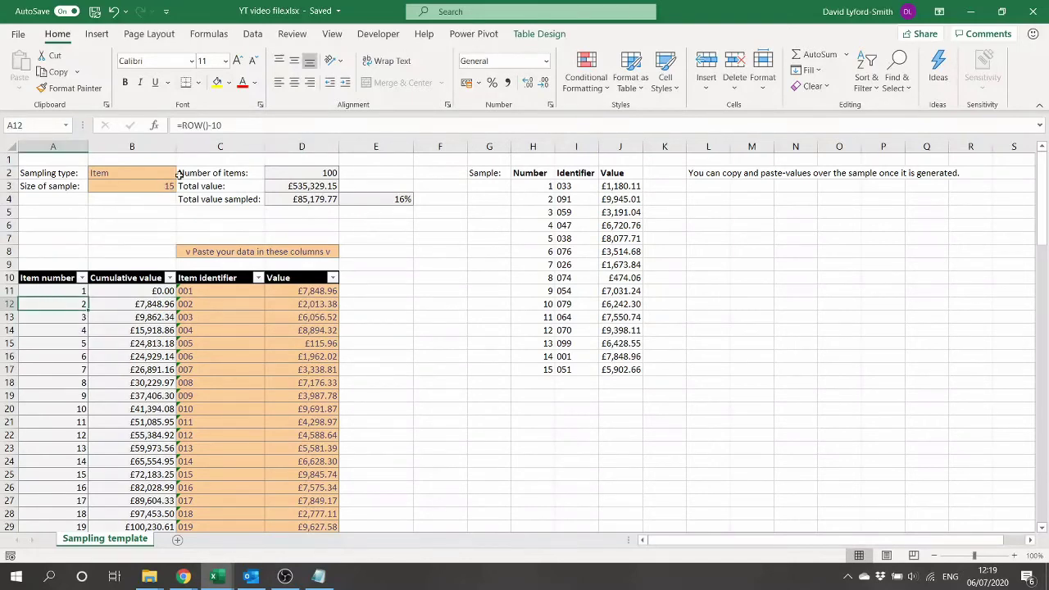
click(45, 291)
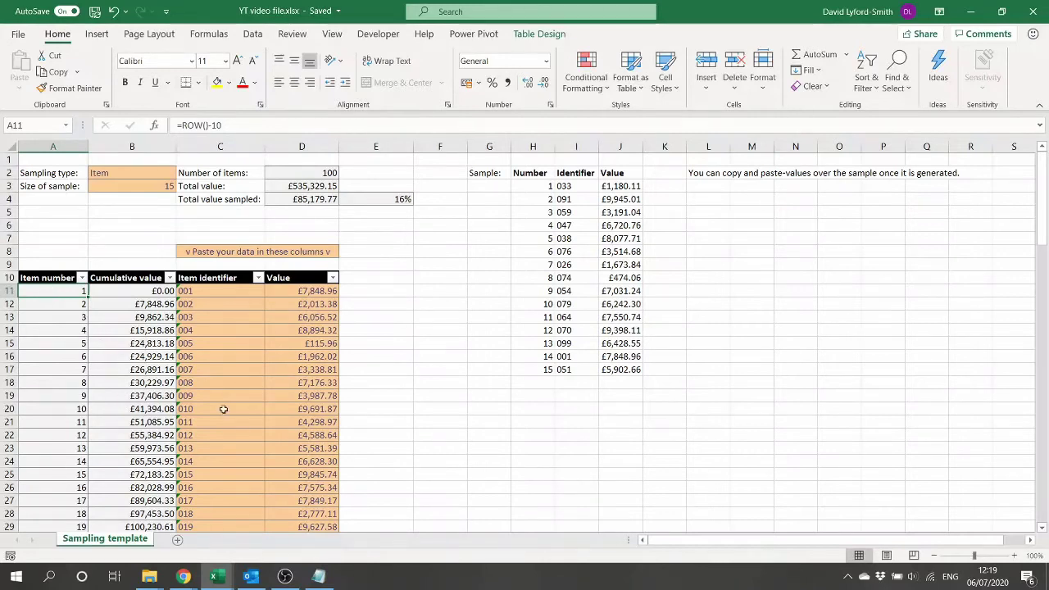
click(132, 288)
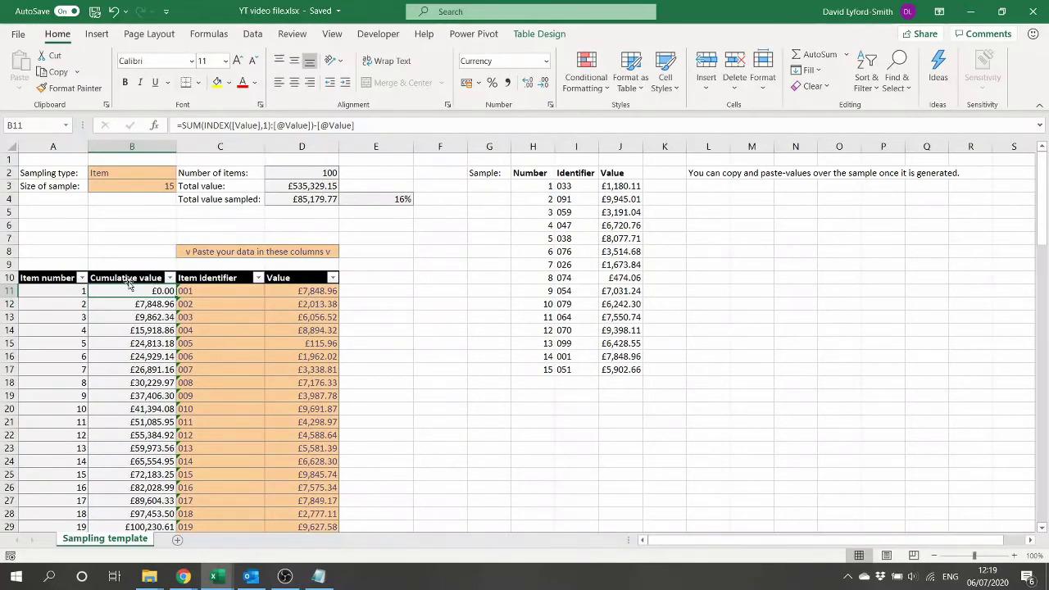
scroll(131, 346, down, 9)
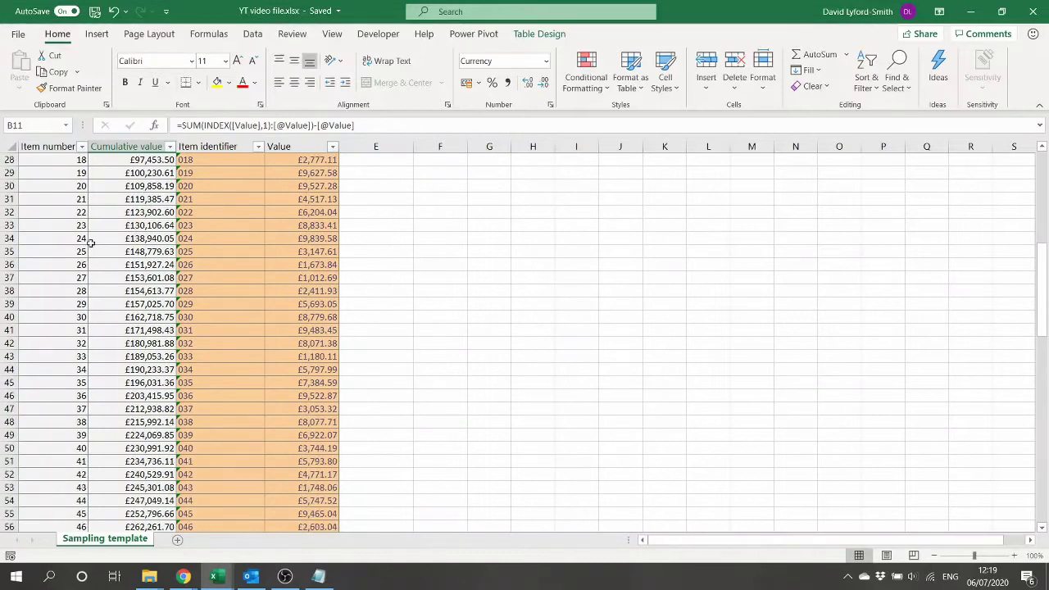
scroll(144, 258, up, 7)
double_click(142, 212)
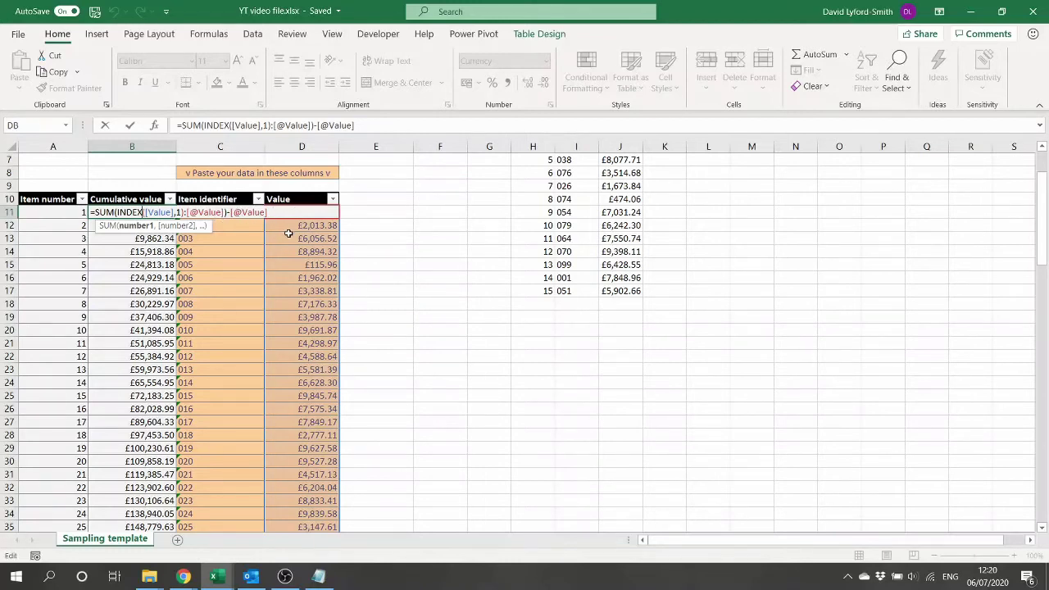
key(ctrl+Return)
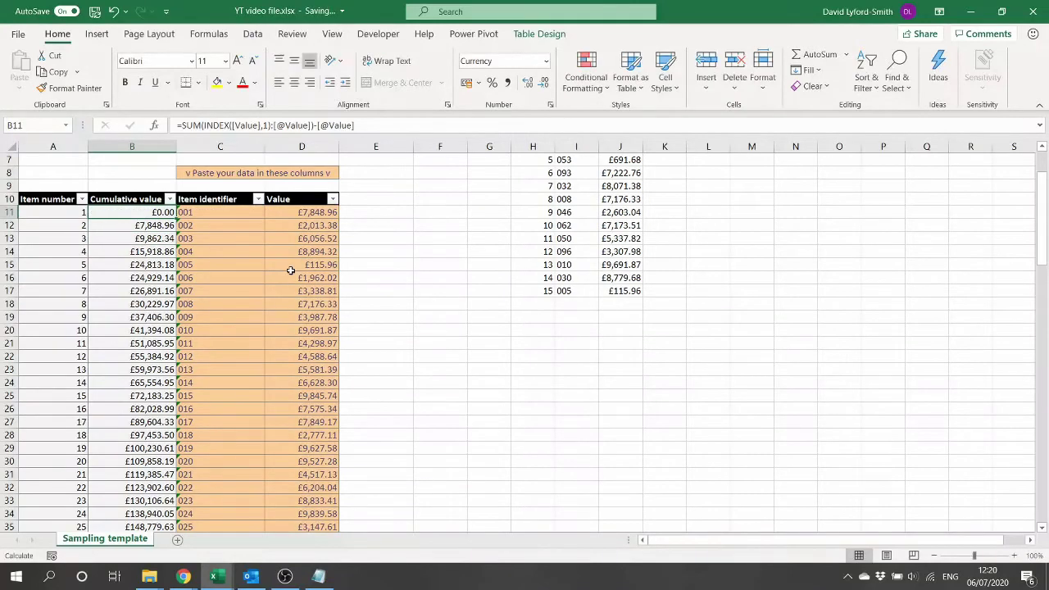
key(Right)
key(Right)
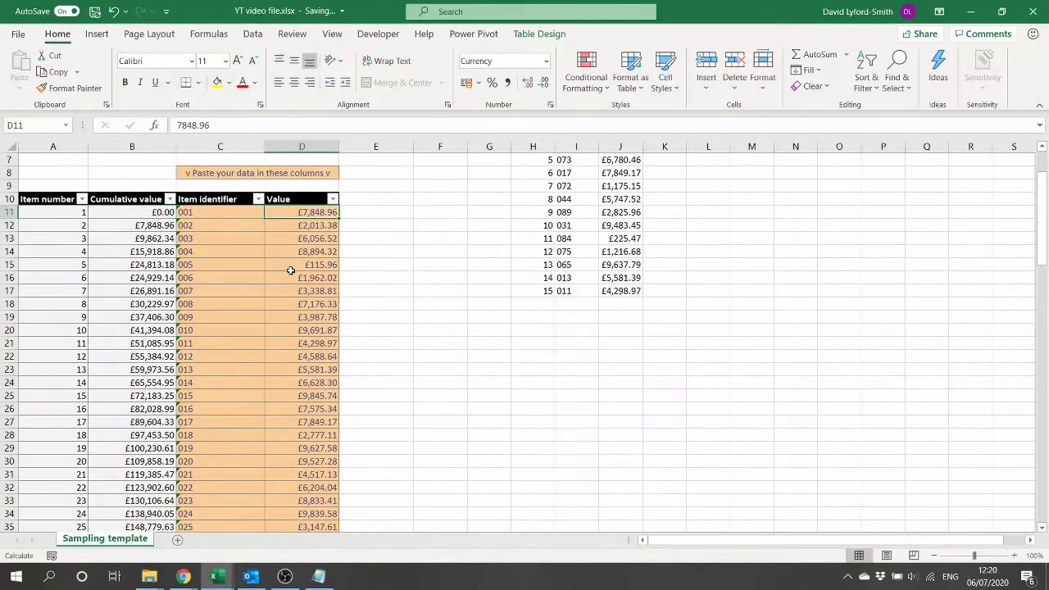
Review the sampling type and sample size inputs and the formulas behind the number of items and total value
scroll(295, 272, up, 2)
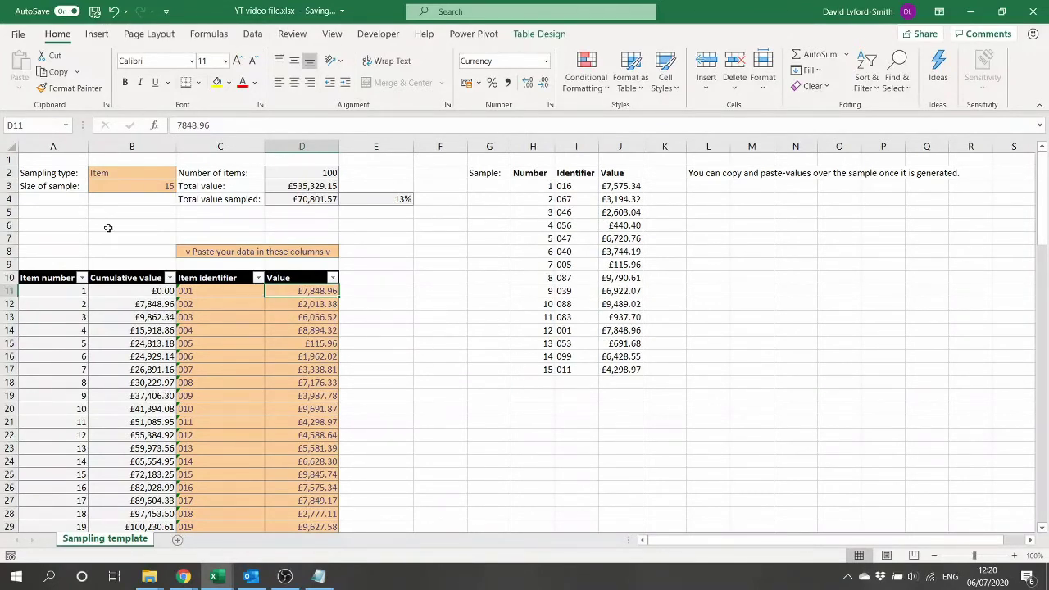
click(120, 173)
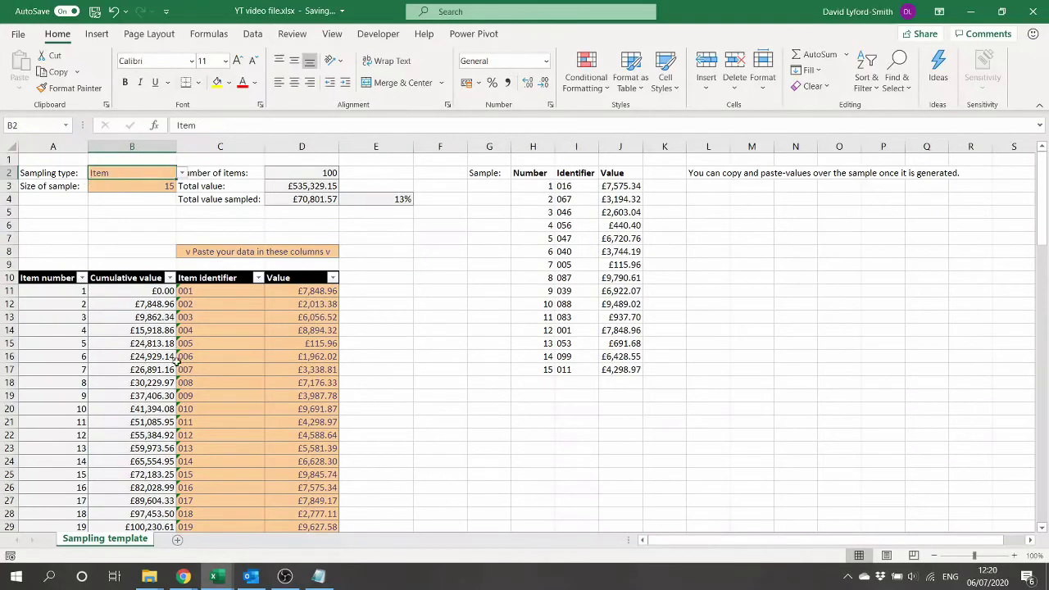
scroll(141, 296, down, 9)
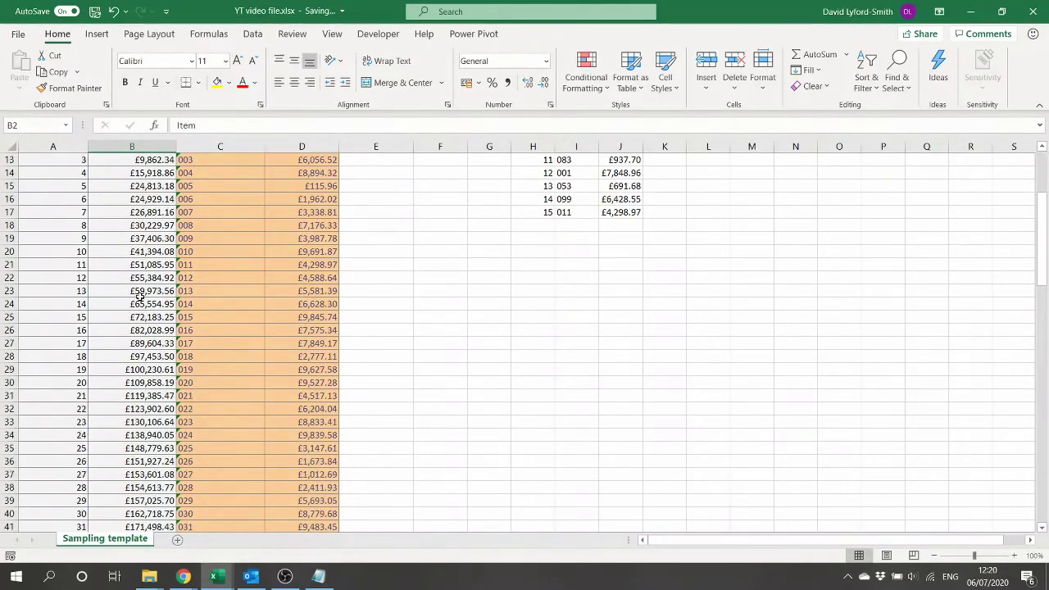
scroll(141, 296, up, 9)
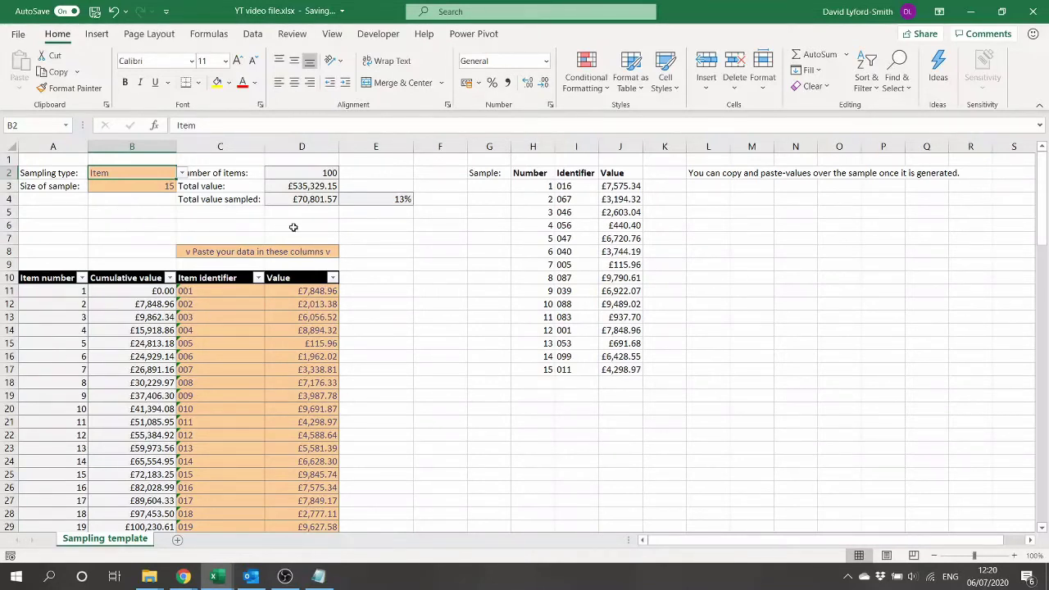
click(266, 171)
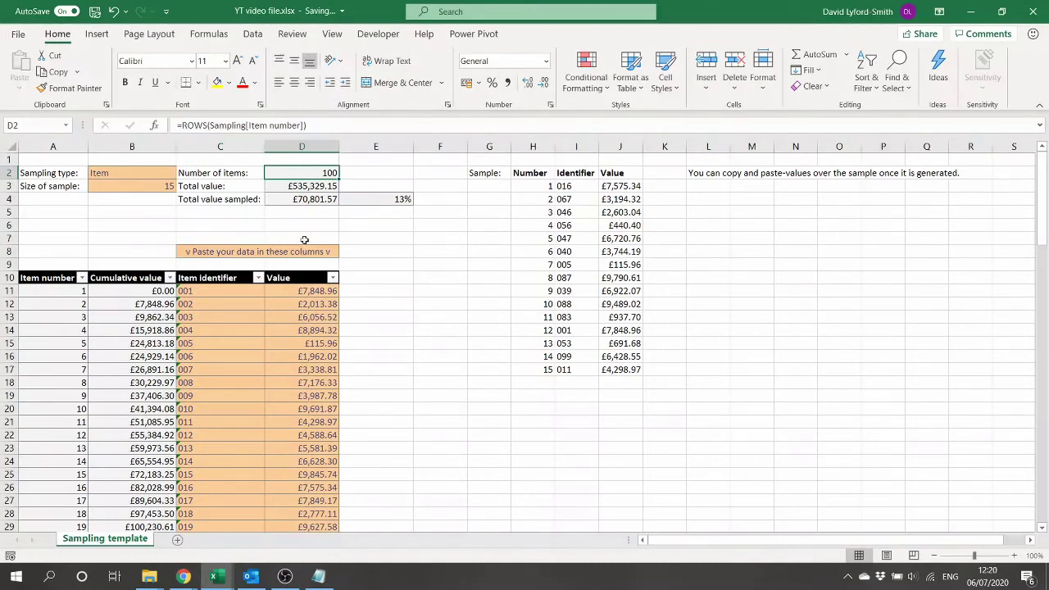
double_click(306, 173)
key(Escape)
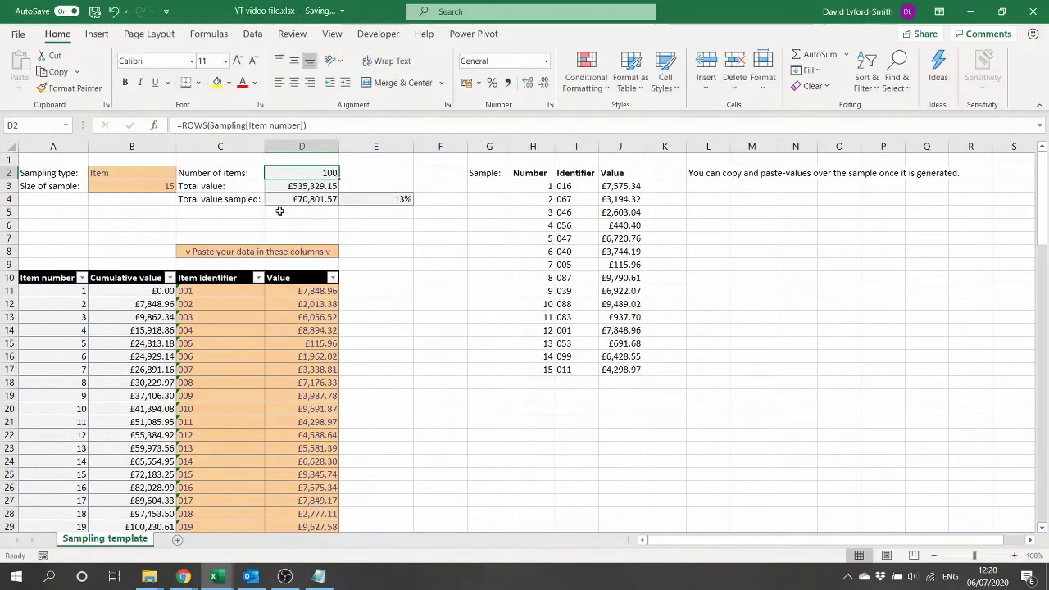
double_click(290, 186)
key(Escape)
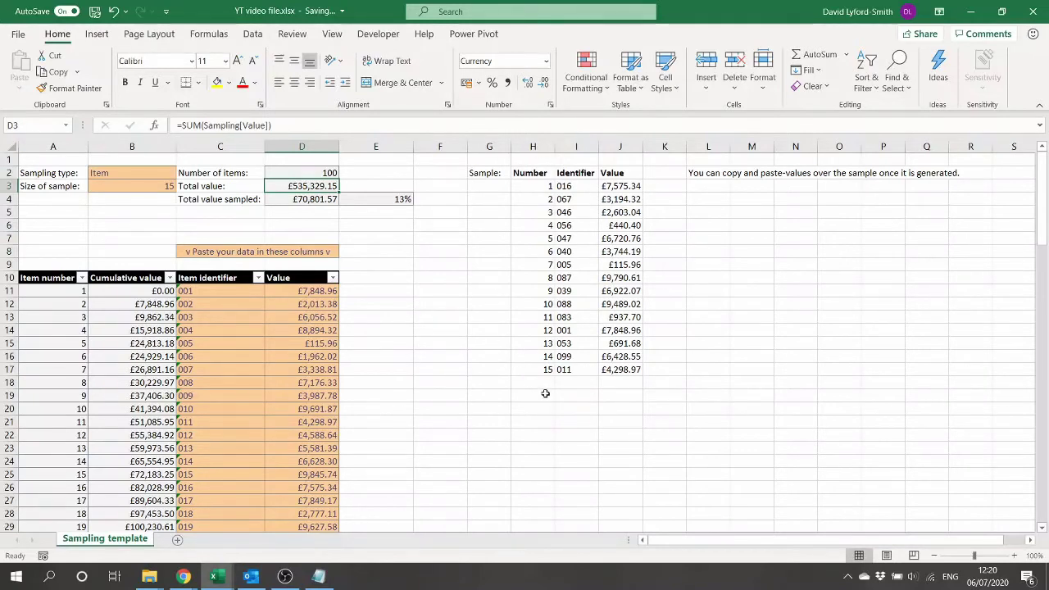
click(146, 185)
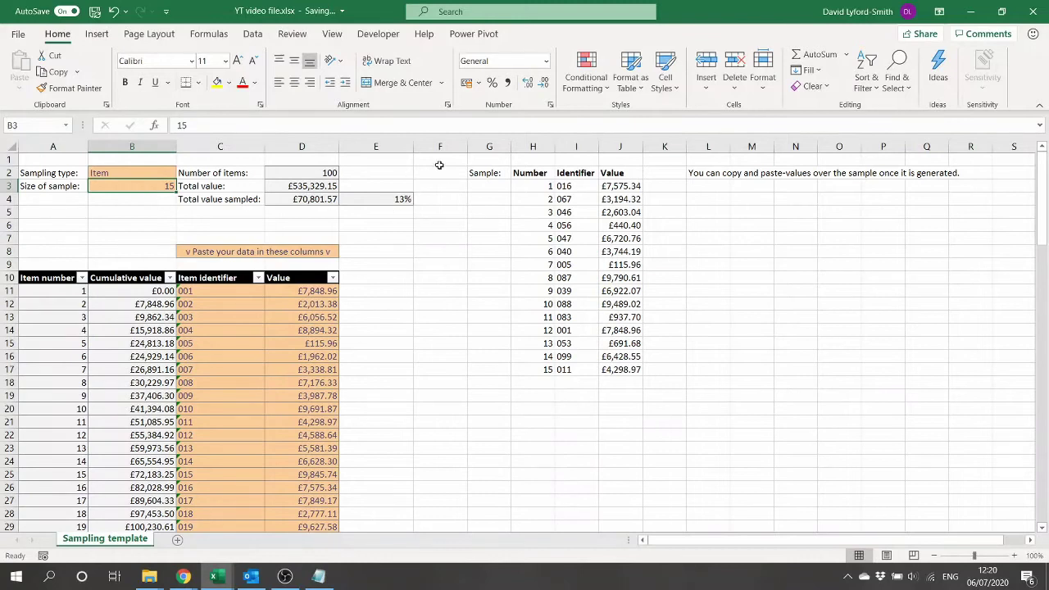
Insert ten blank columns at G:P, ahead of the existing sample list
drag(489, 146, 864, 127)
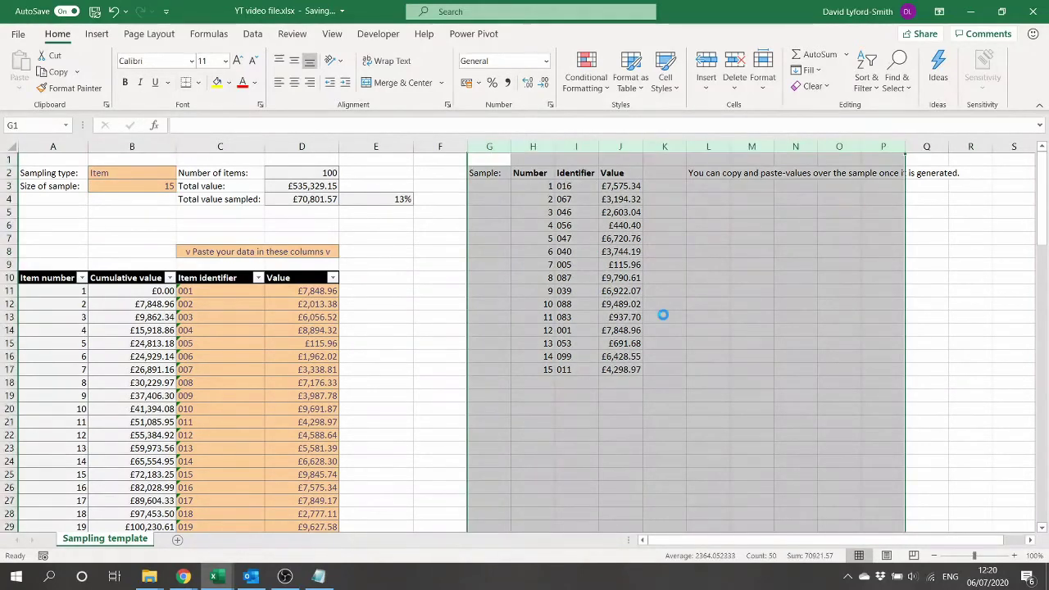
key(ctrl+minus)
click(480, 280)
Add the bold header "Sampled item no" in G2 and fit column G's width to it
click(516, 187)
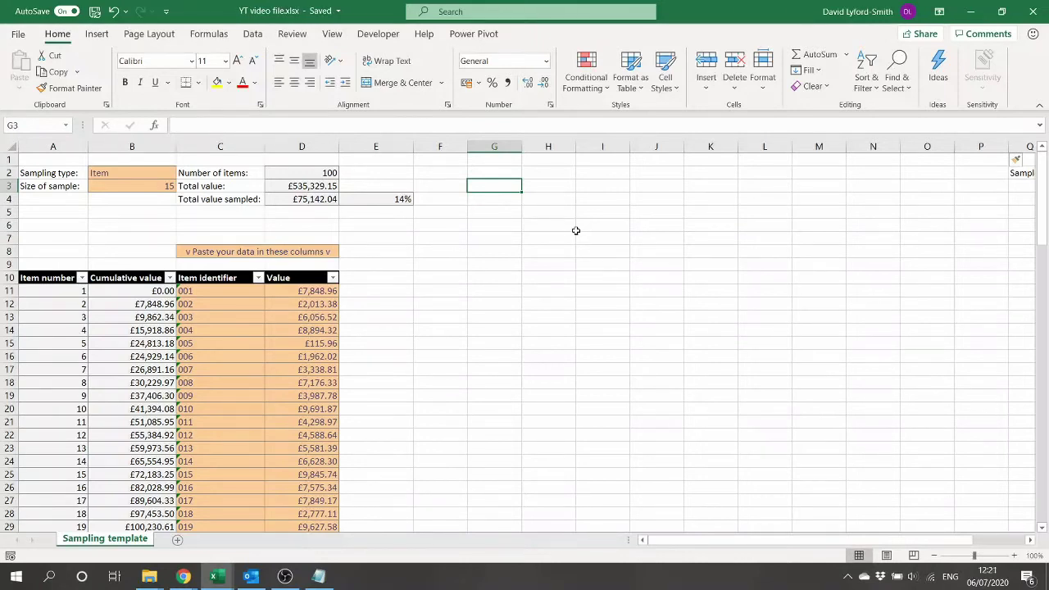
key(Up)
text(Sampled item no)
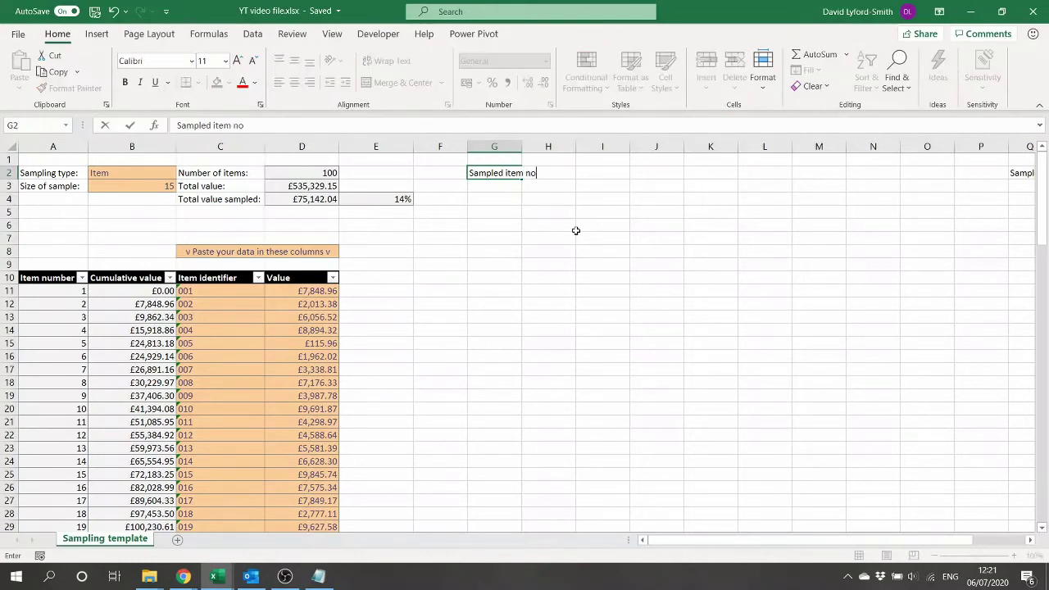
key(Return)
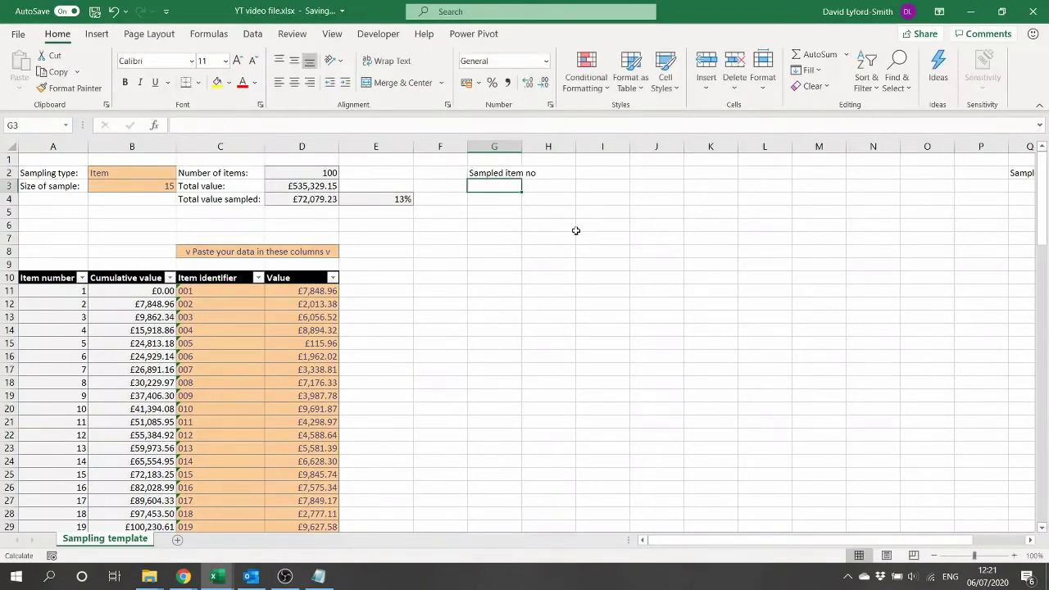
key(Up)
key(ctrl+b)
key(shift+Right)
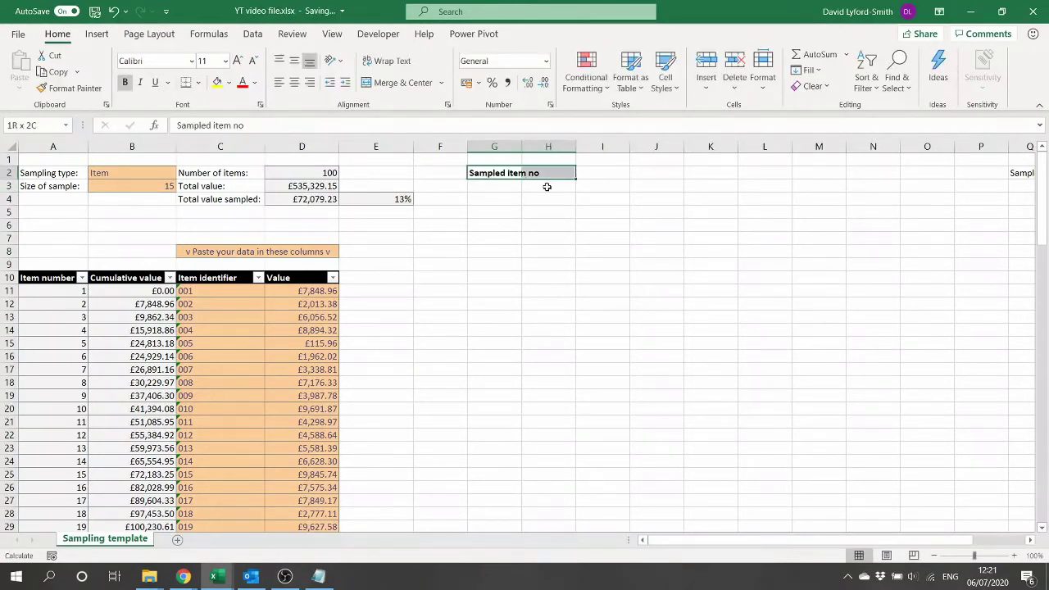
key(Down)
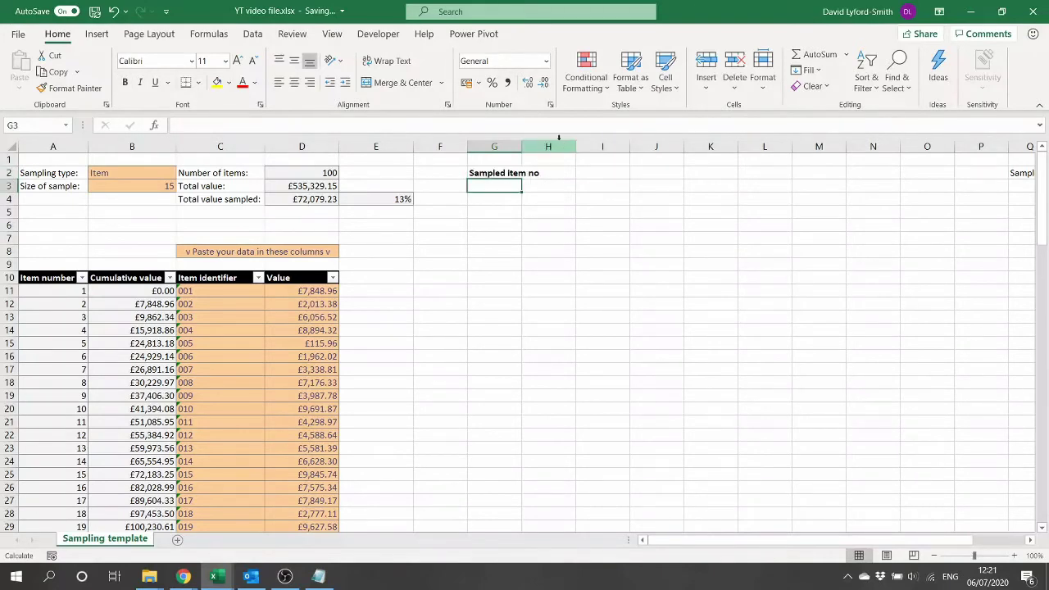
double_click(522, 146)
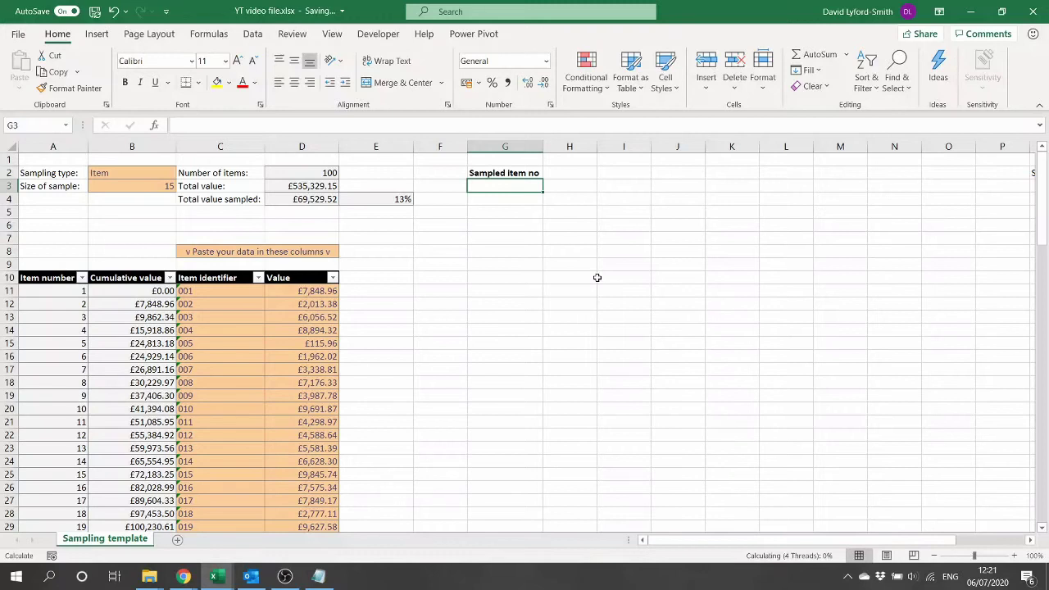
Number the sampled items from G3 down with =SEQUENCE(B3), using the size of sample as the row count
text(=seq)
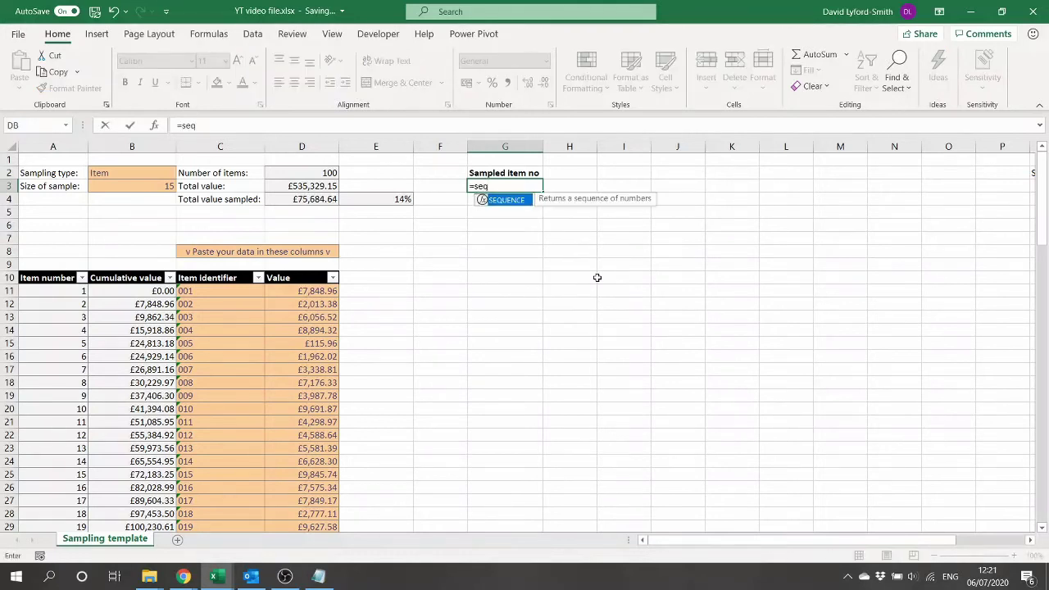
key(Tab)
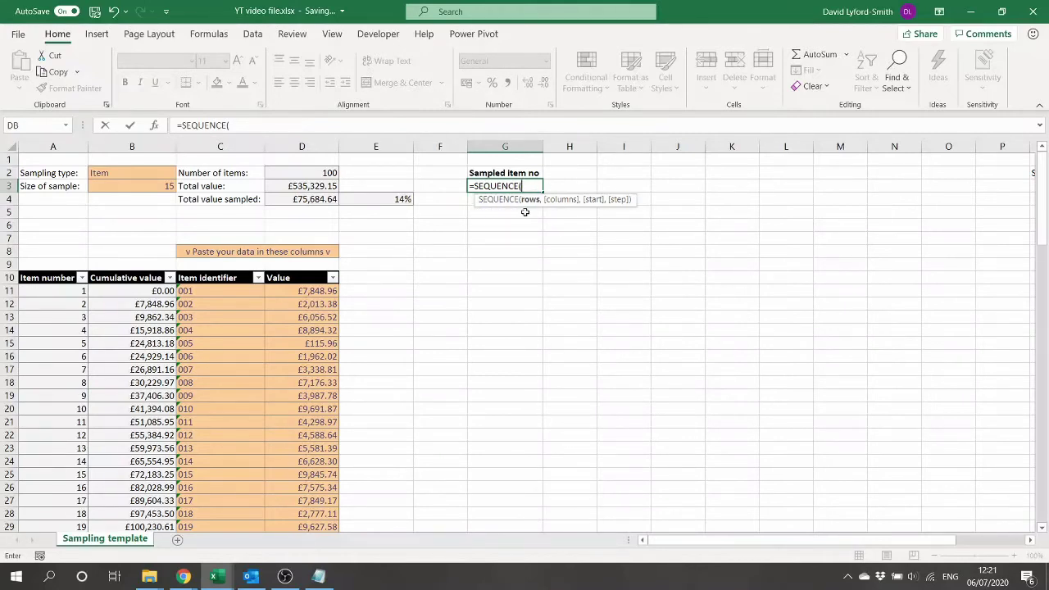
click(119, 187)
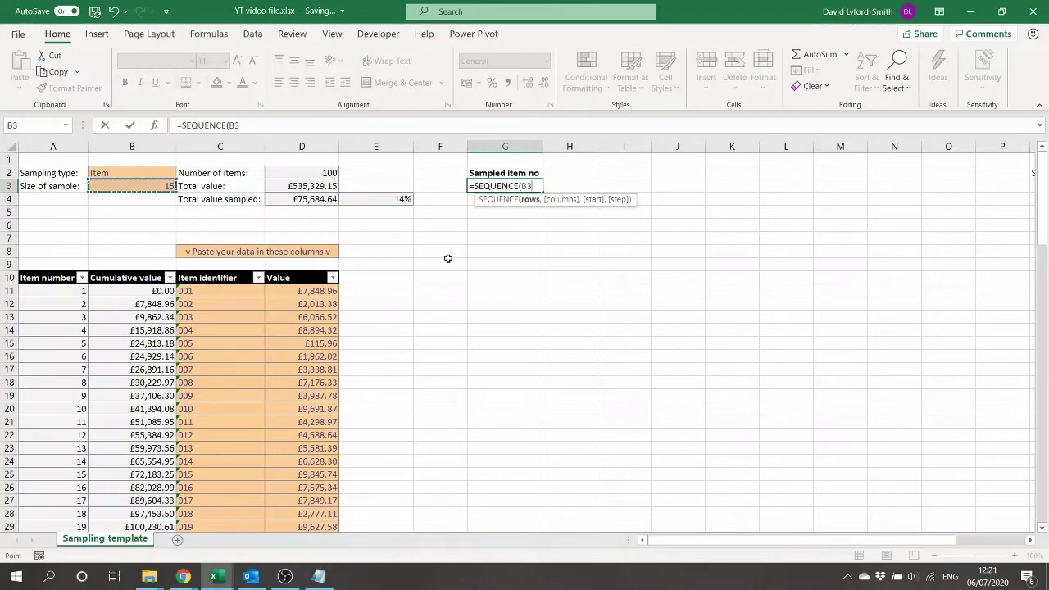
text())
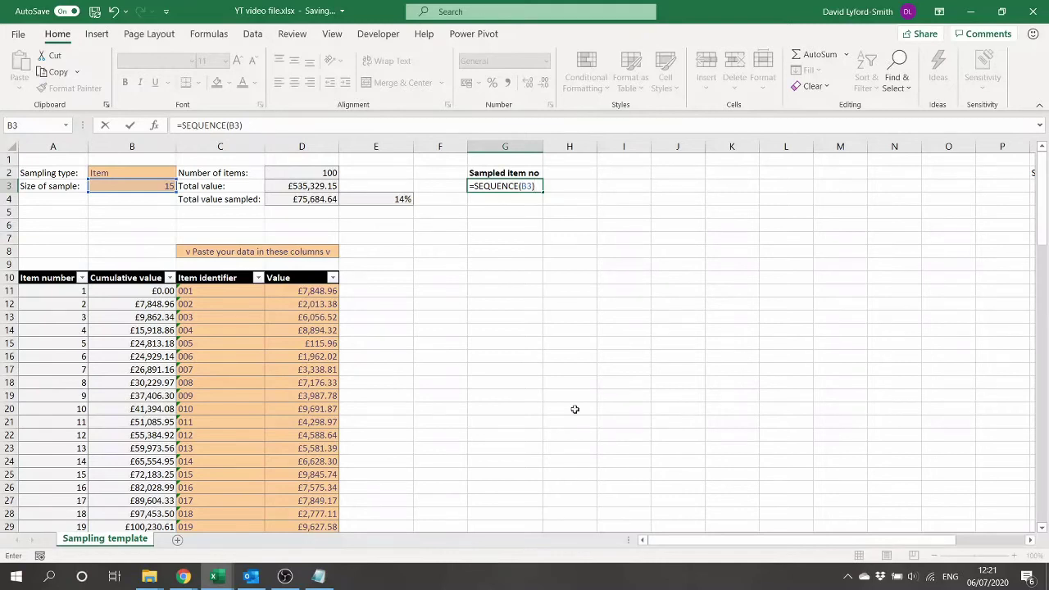
key(Return)
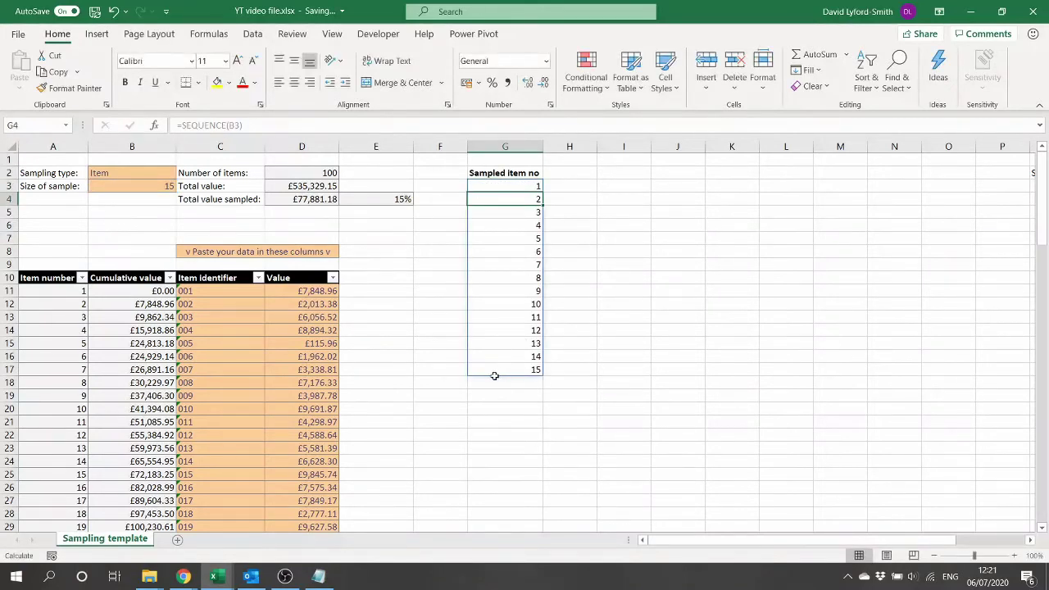
click(510, 187)
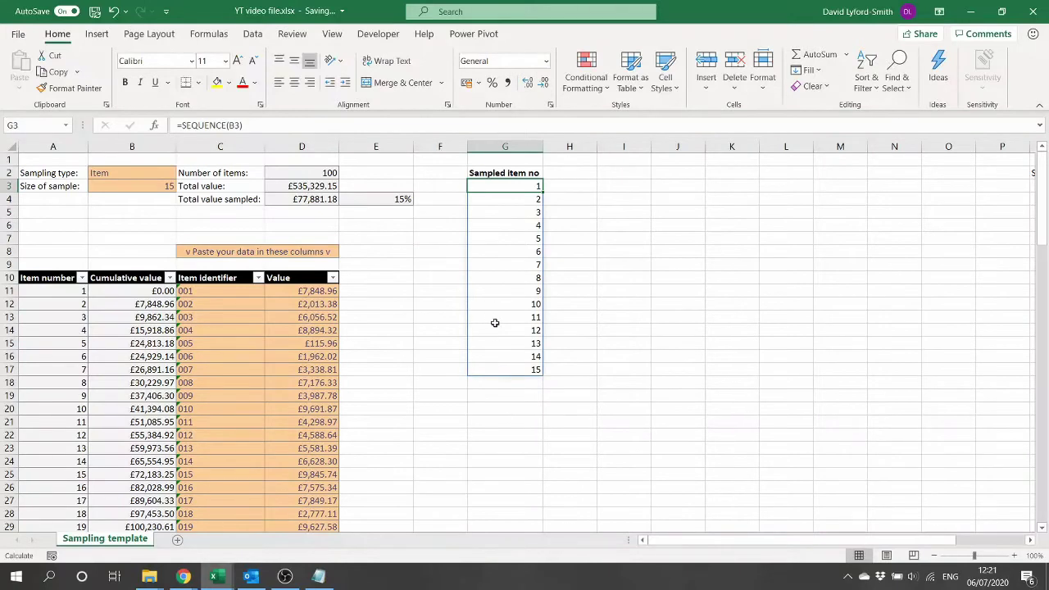
click(512, 293)
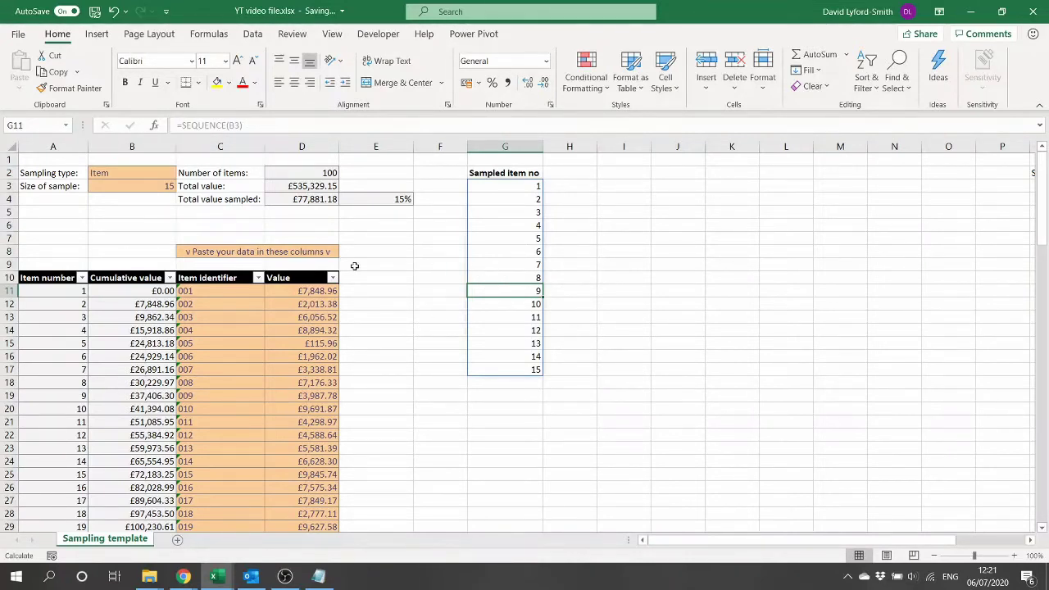
click(498, 187)
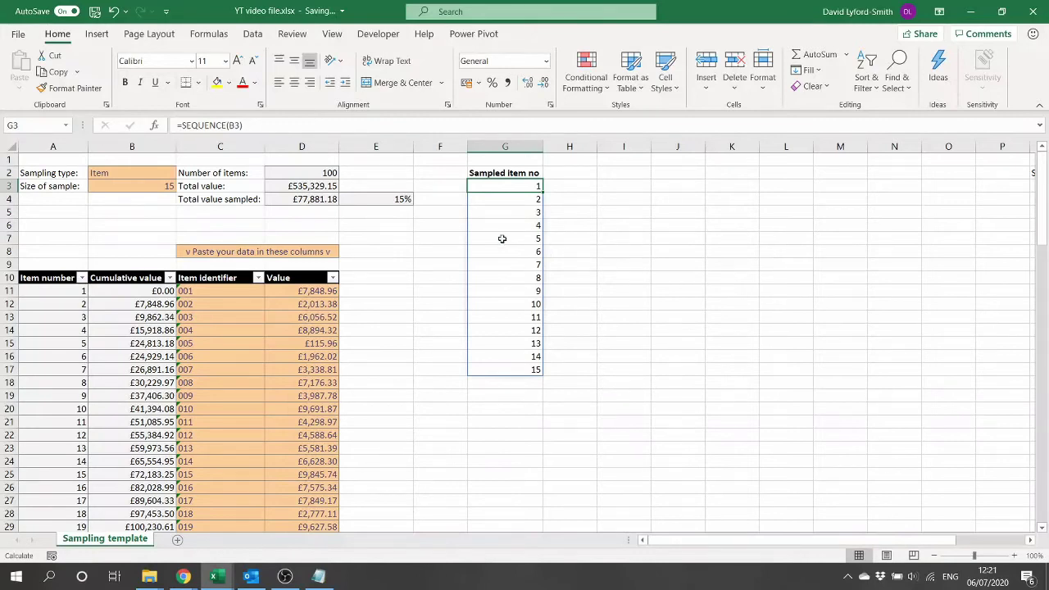
Add the header "Item sampling" in H2 and fit column H's width to it
click(563, 175)
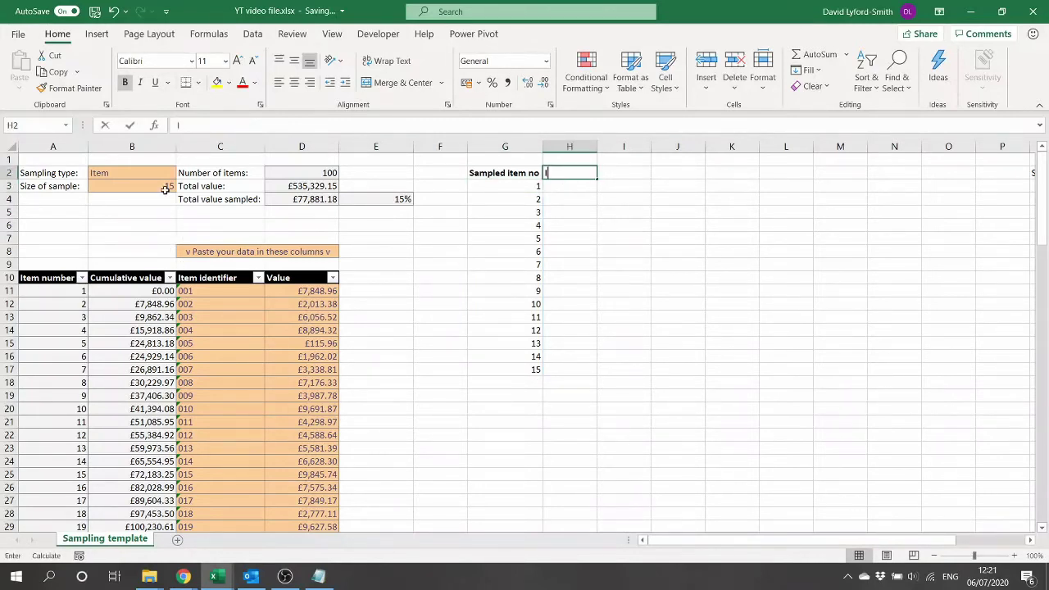
text(Item sampling)
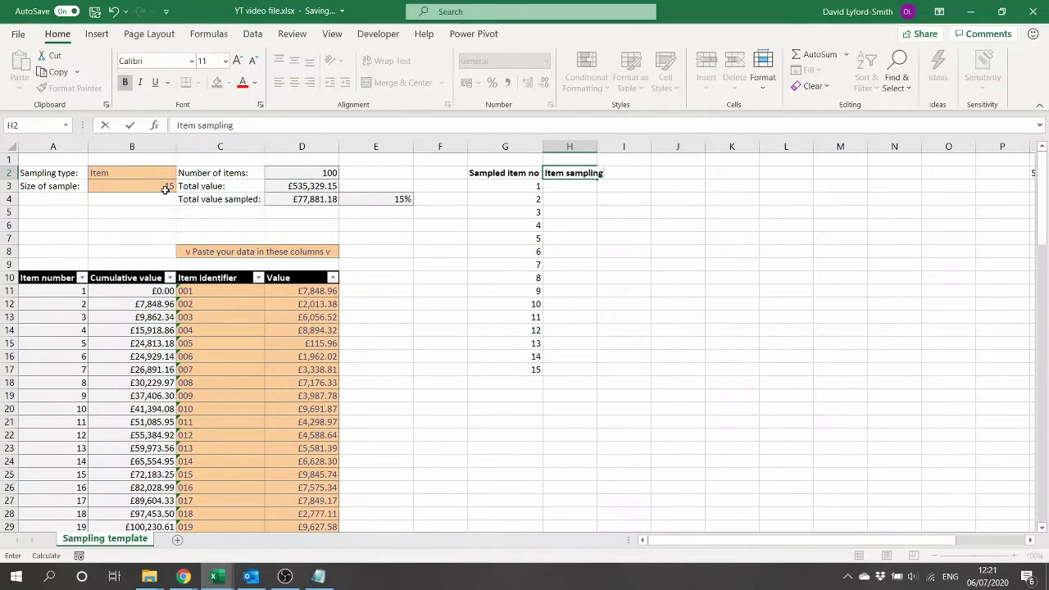
key(Tab)
double_click(597, 144)
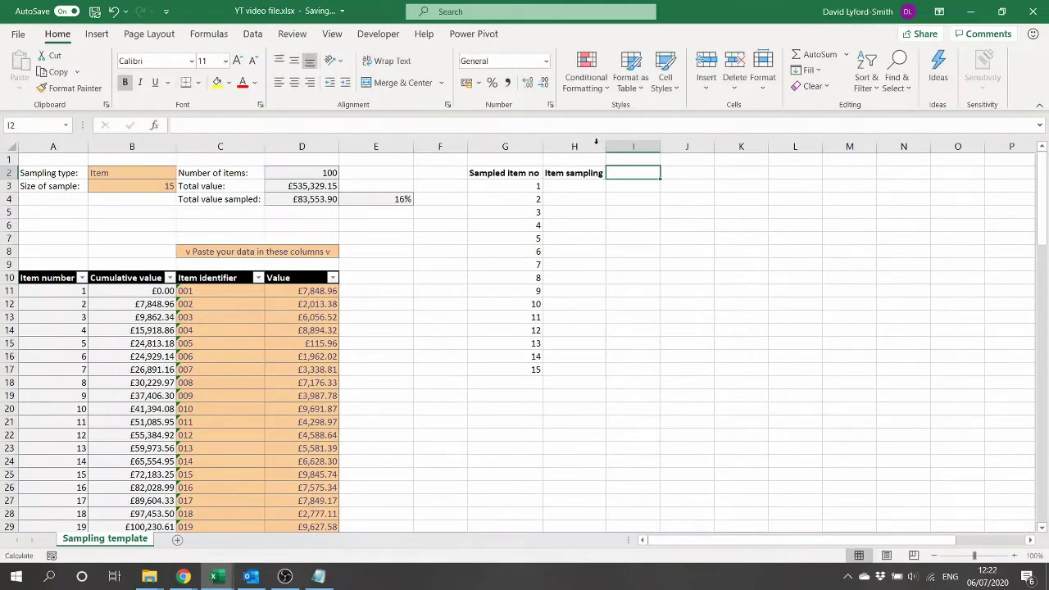
Enter =Sampling[Item identifier] in H3 to spill the table's whole Item identifier column
click(578, 181)
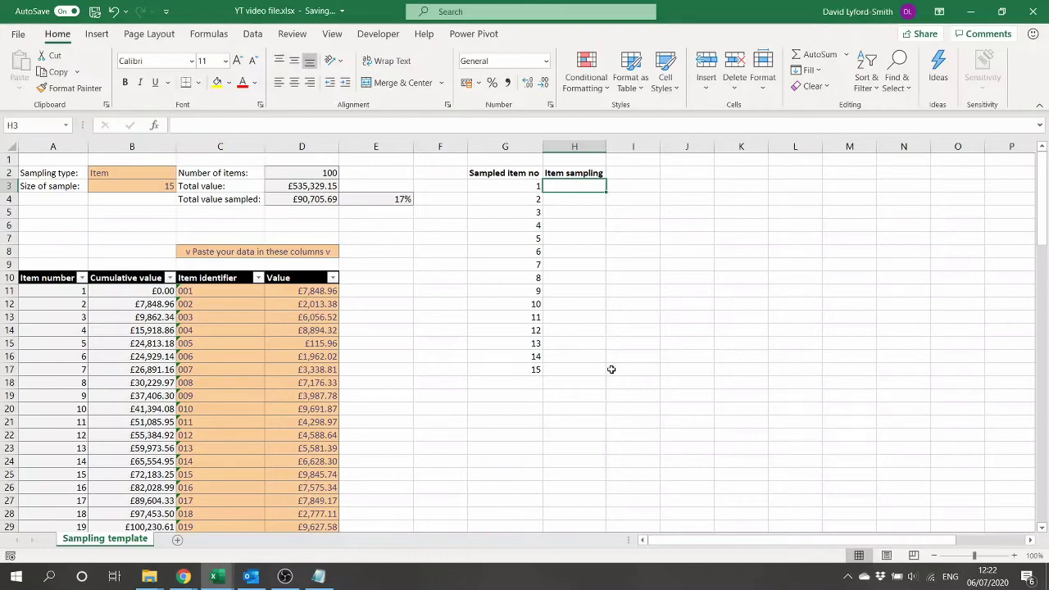
text(=)
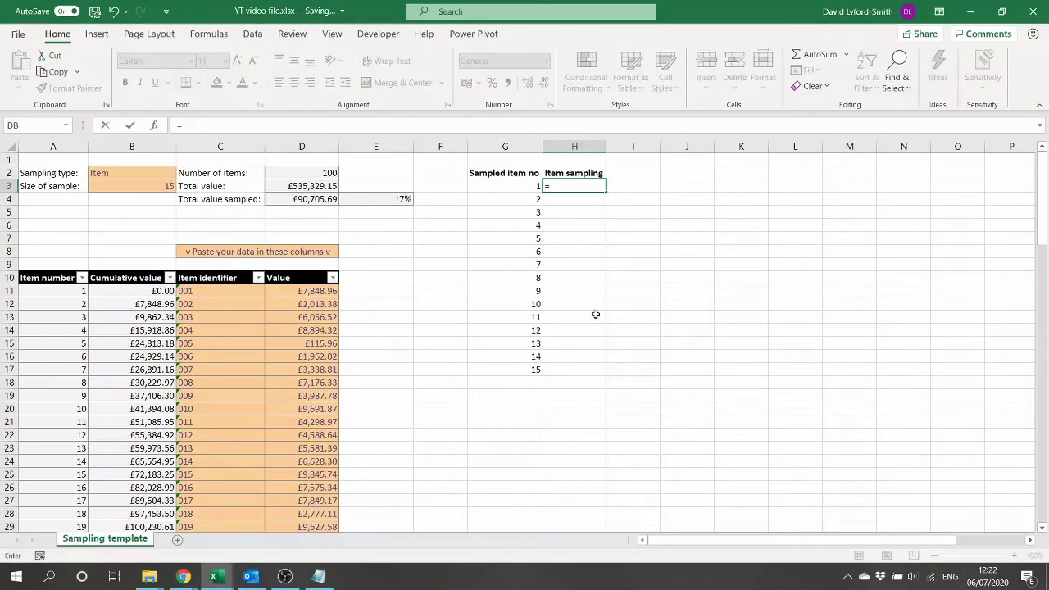
click(211, 292)
key(ctrl+shift+Down)
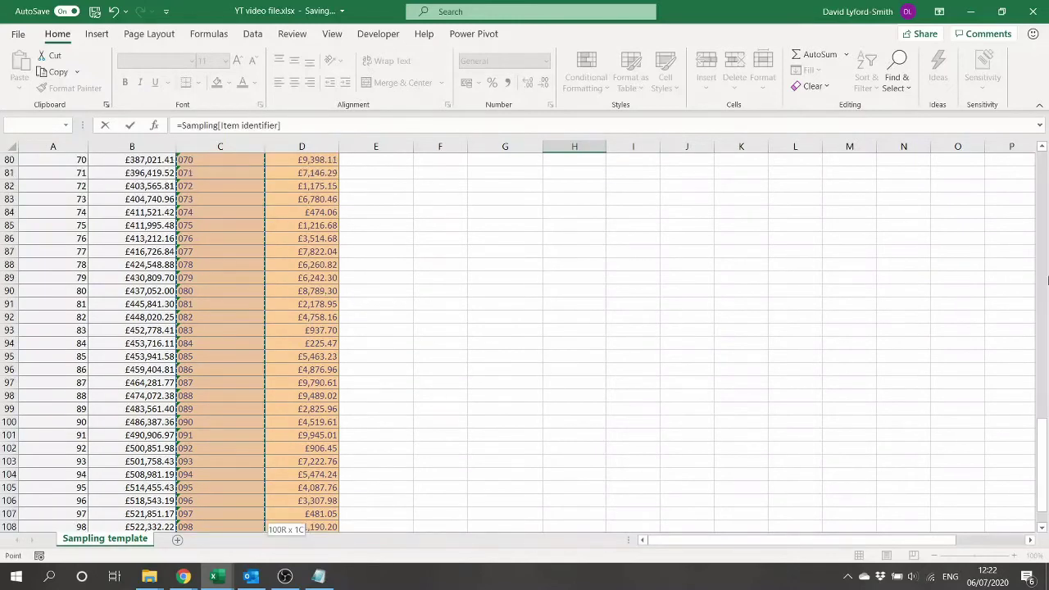
drag(1041, 465, 1040, 196)
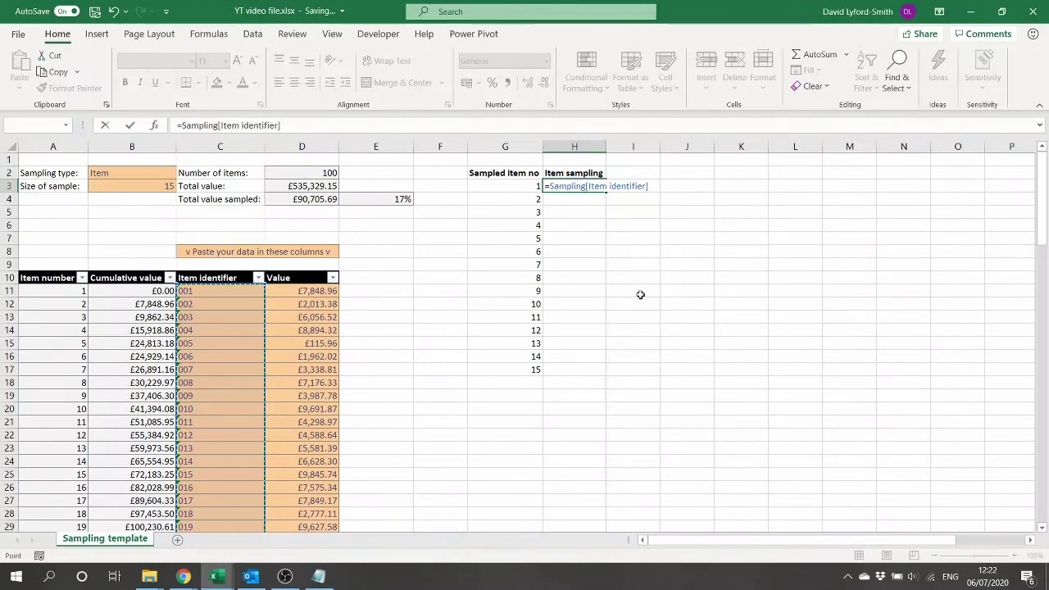
key(Return)
Examine the spilled identifier list in column H from its first row to its last and back
key(Down)
key(Down)
key(Down)
key(Down)
key(Down)
key(Down)
key(ctrl+Down)
key(Up)
key(Up)
key(Up)
key(Up)
key(Up)
key(Up)
key(Up)
key(ctrl+Up)
key(Down)
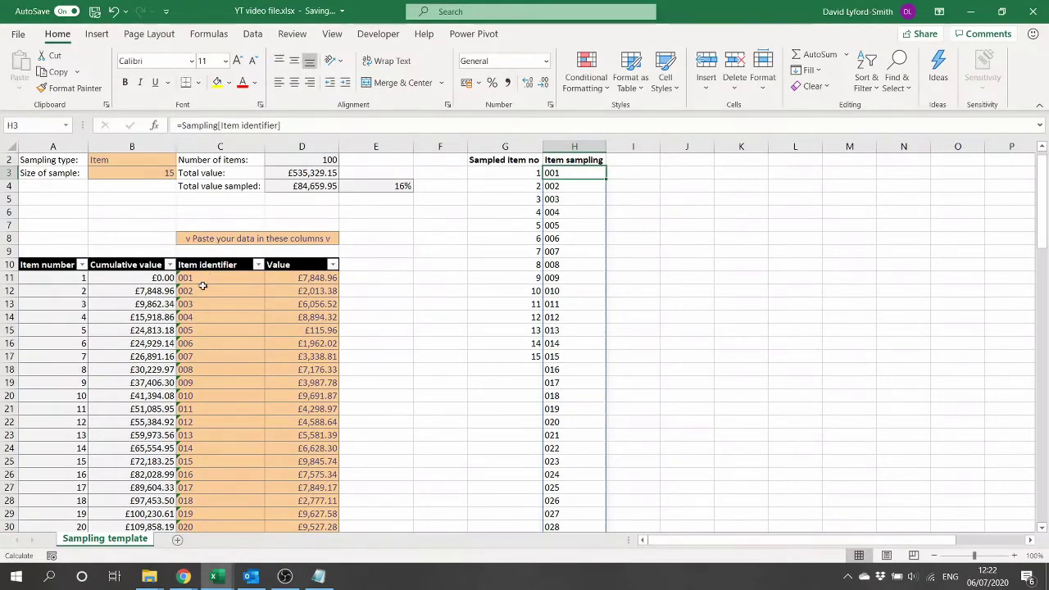
Check the name of the data table that the H3 formula refers to
click(233, 315)
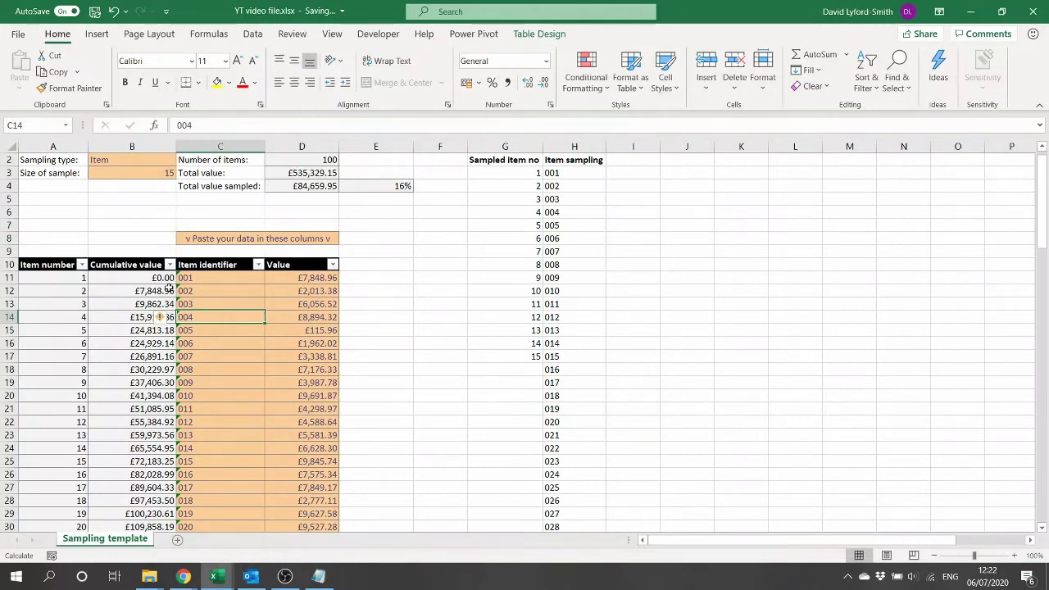
click(541, 33)
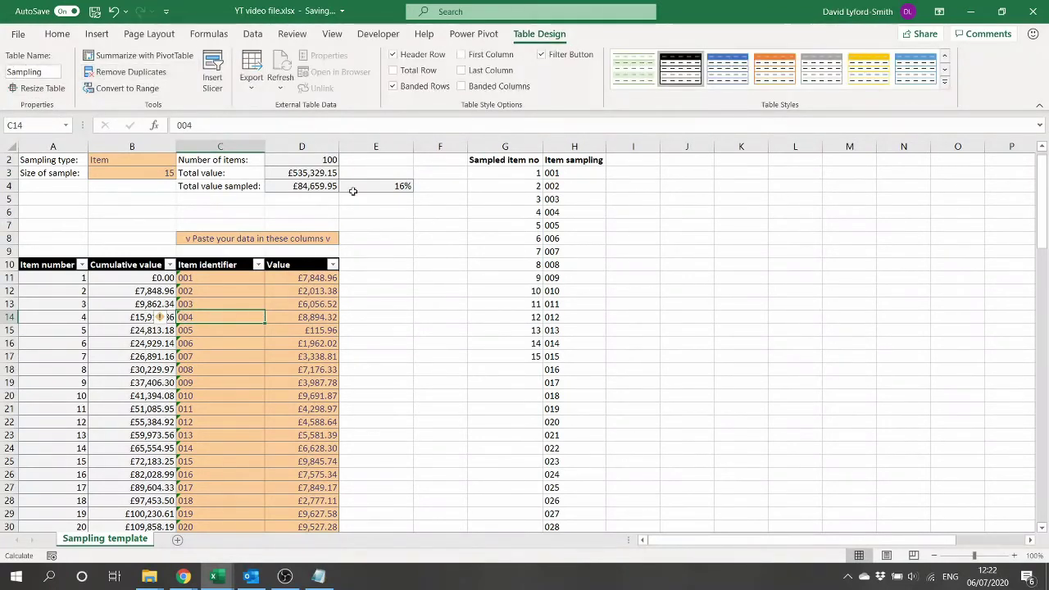
scroll(601, 294, down, 8)
scroll(578, 303, up, 8)
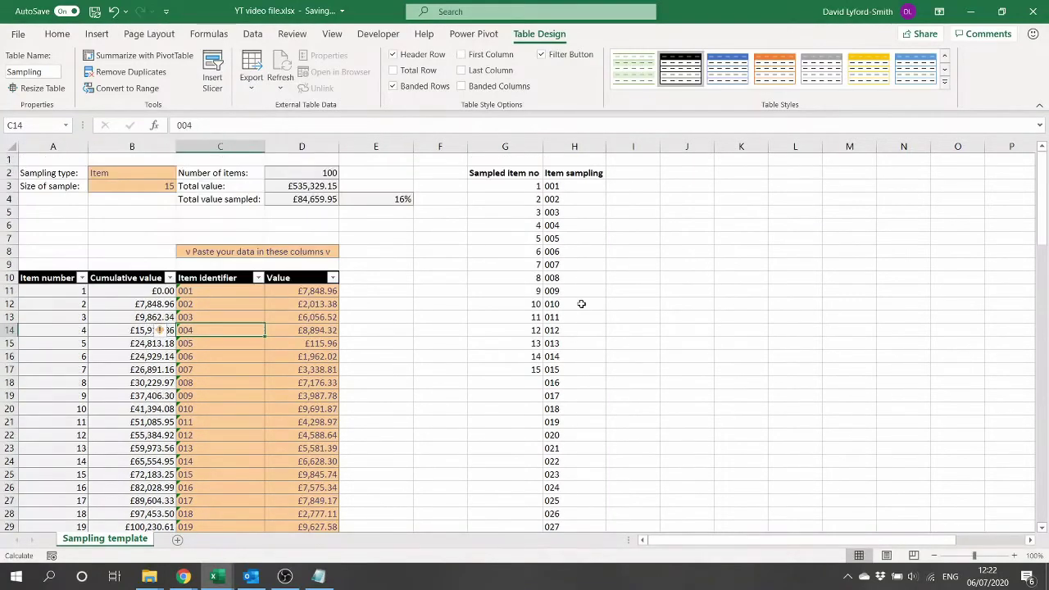
Change the H3 formula to =SORTBY(Sampling[Item identifier],RANDARRAY(D2)) to put the identifiers in random order
click(559, 186)
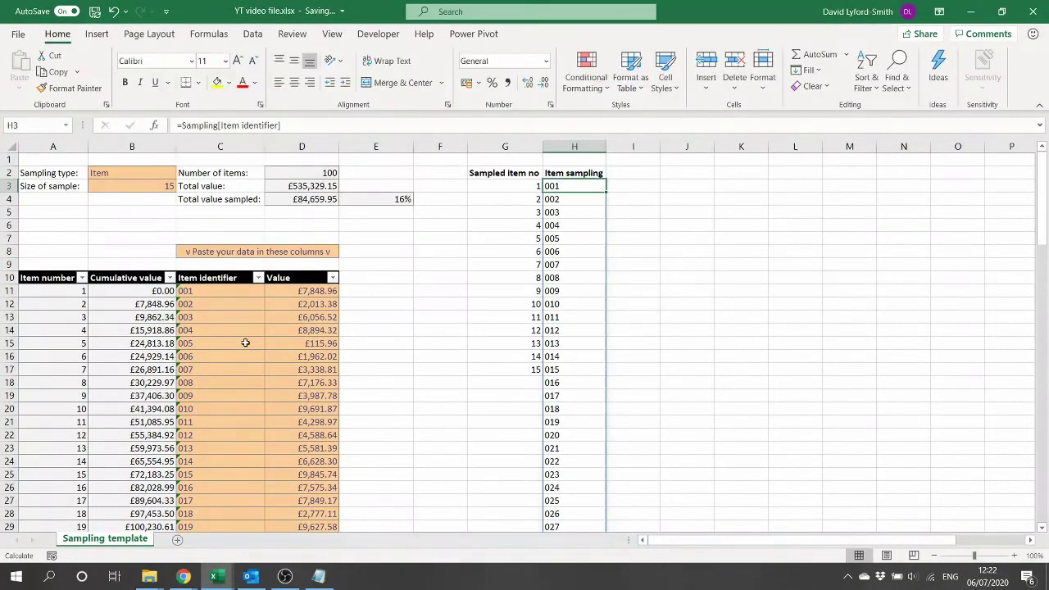
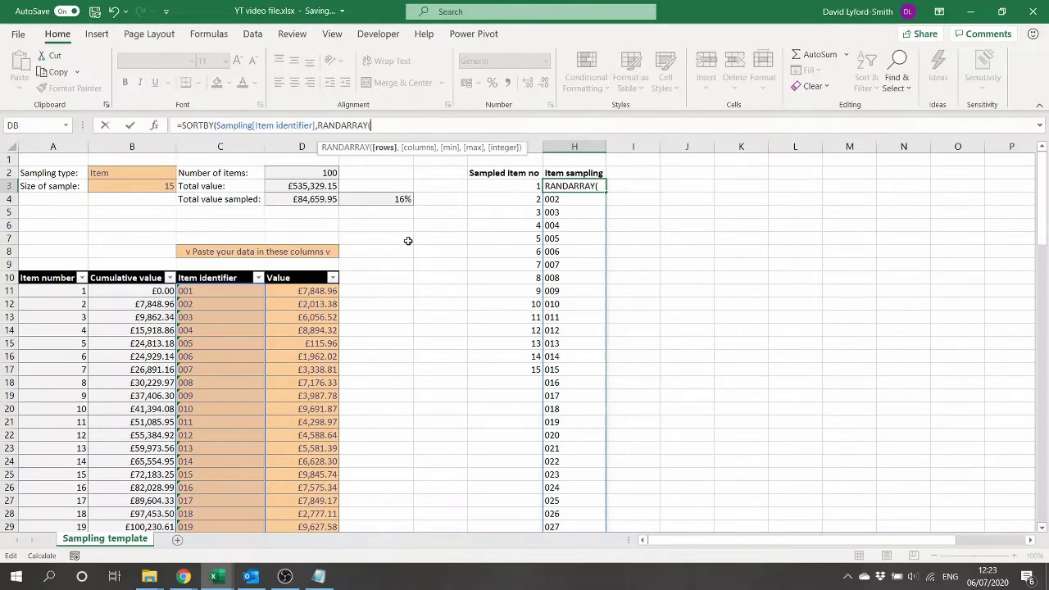
click(308, 172)
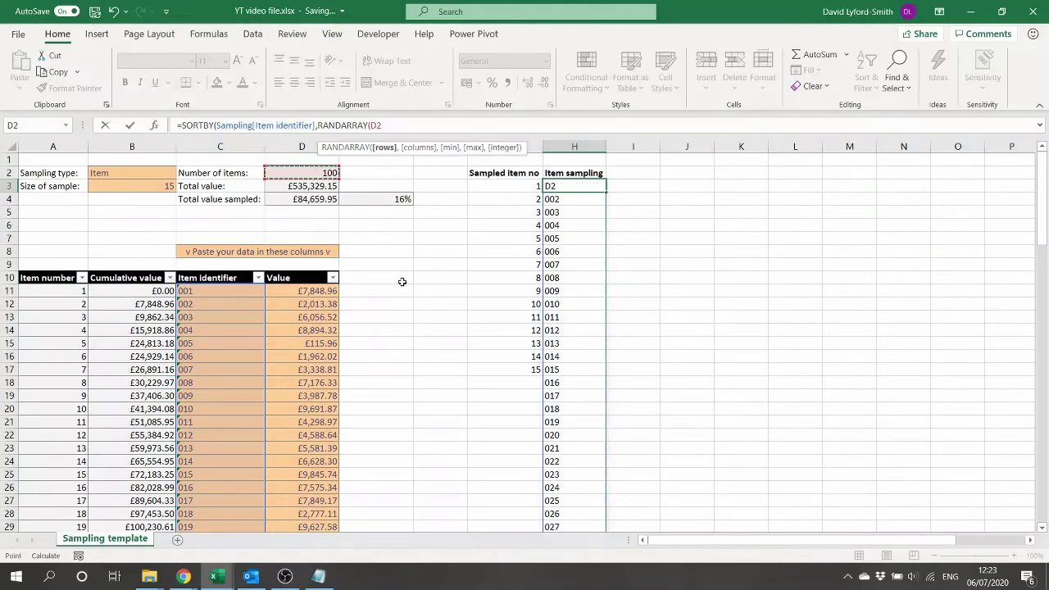
text())
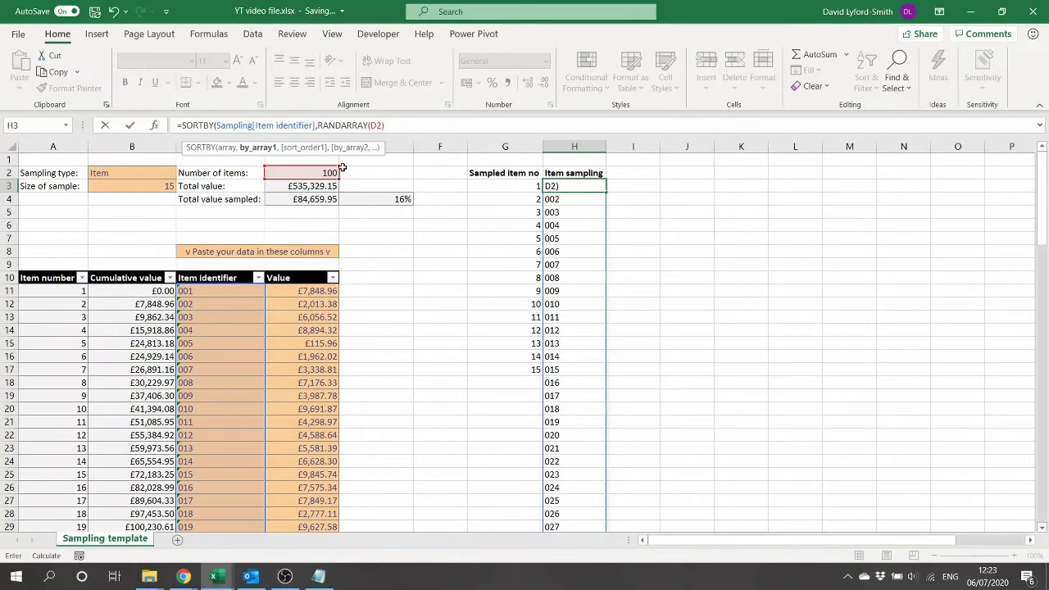
text())
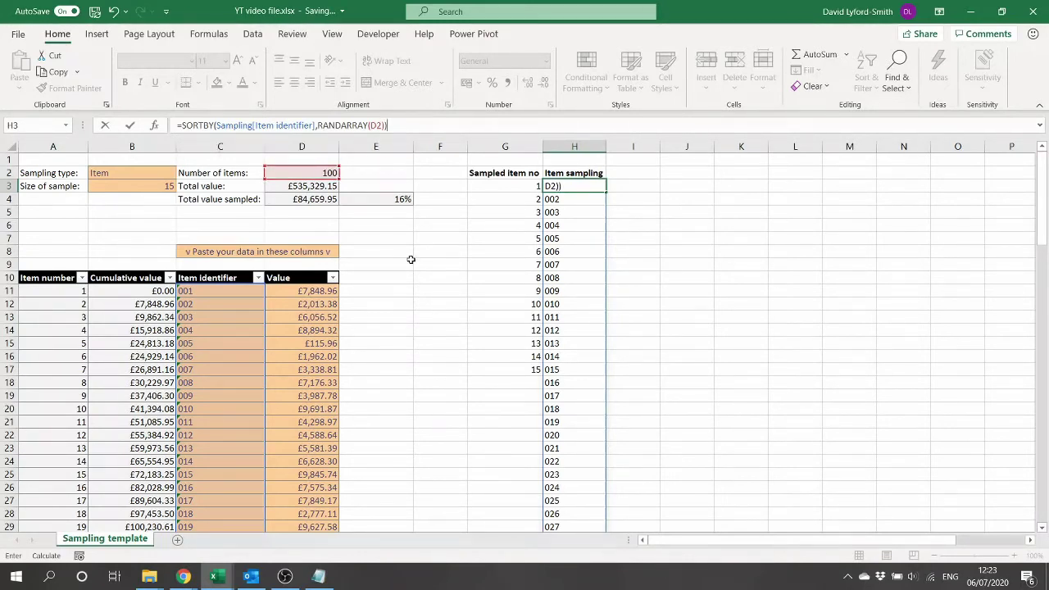
key(Return)
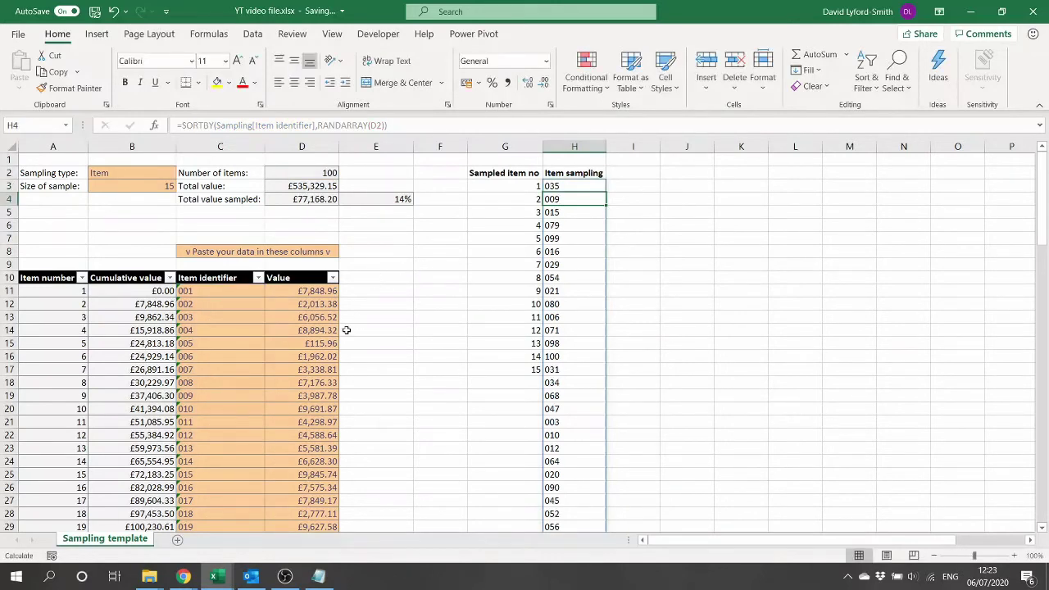
Enter =RANDARRAY(D2) in I3 beside the identifiers and look through the random numbers it spills
key(Up)
key(Left)
key(Right)
key(Right)
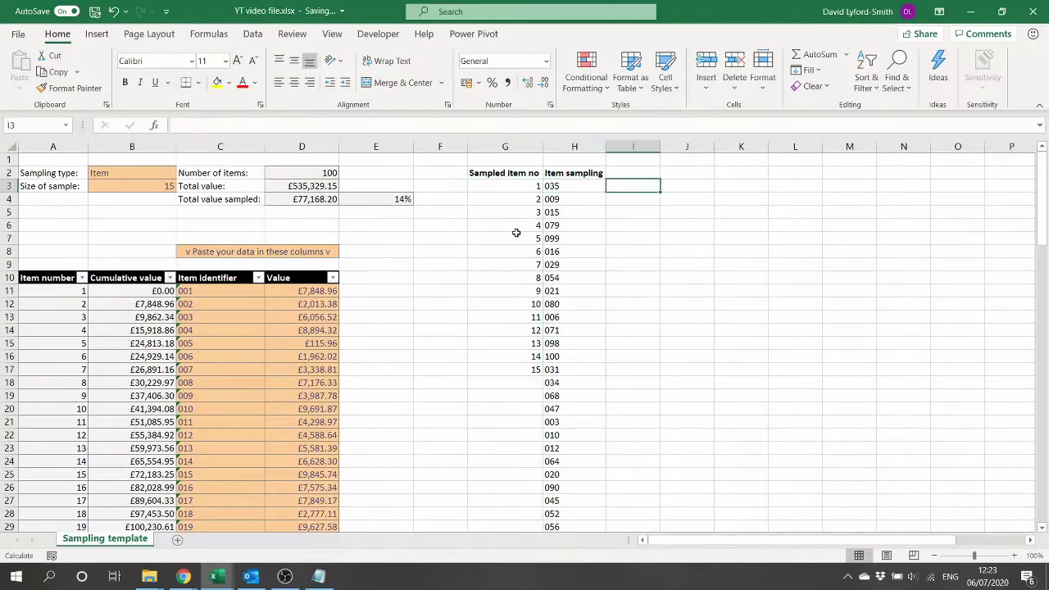
text(=randa)
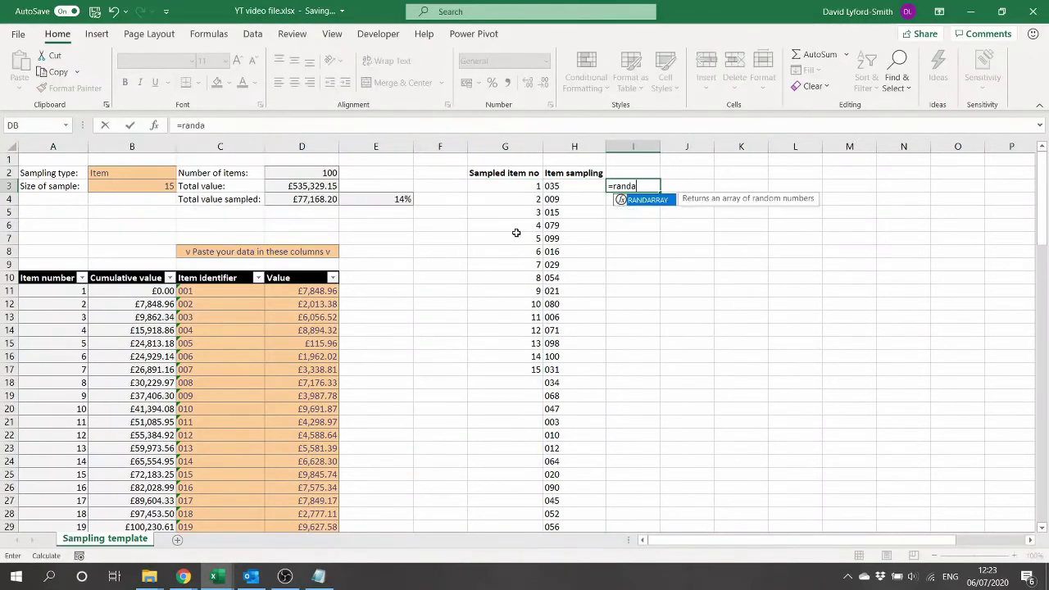
key(Tab)
key(Left)
key(Left)
key(Left)
key(Left)
key(Left)
key(Up)
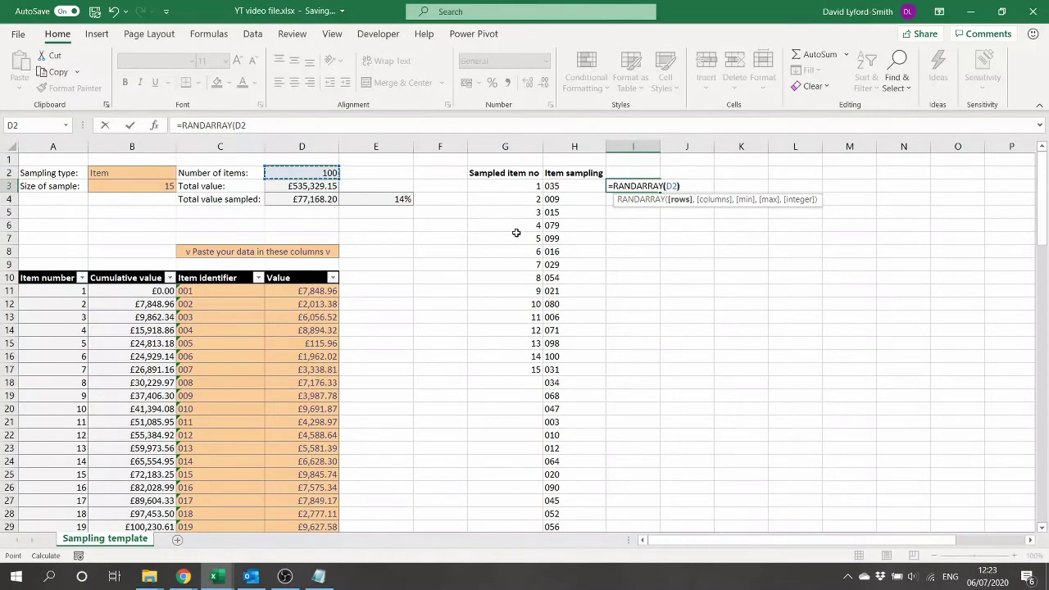
text())
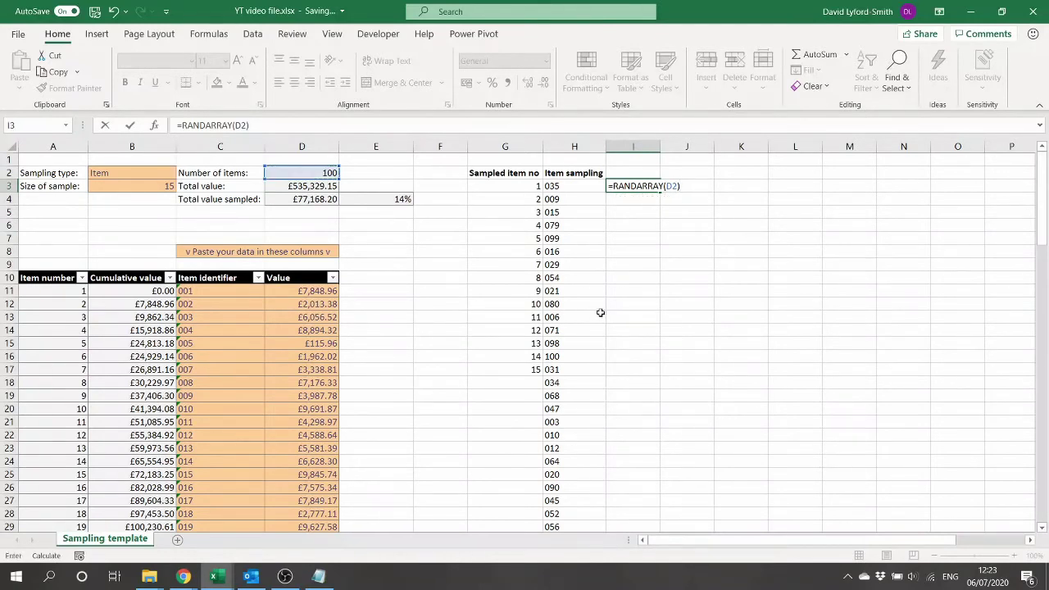
key(Return)
scroll(643, 250, down, 2)
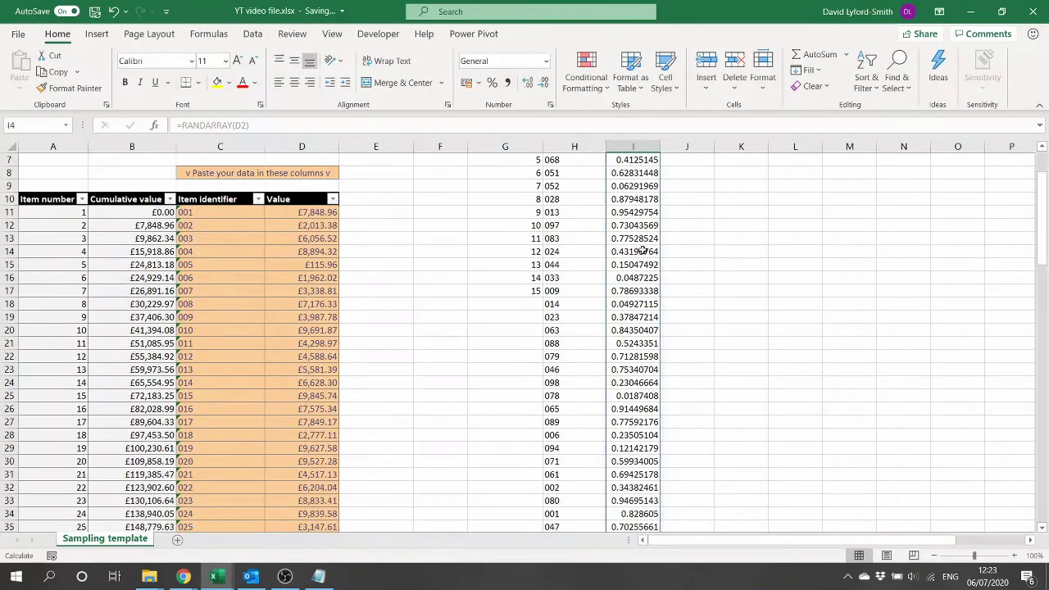
scroll(643, 251, down, 7)
scroll(640, 251, up, 9)
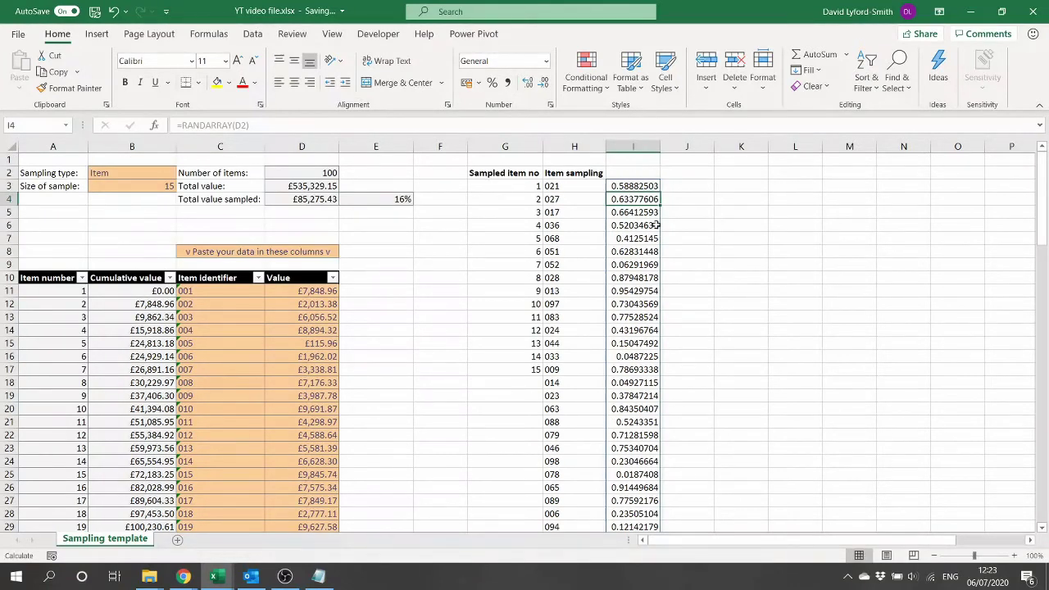
Delete the RANDARRAY demonstration formula from I3 and return to the SORTBY formula in H3
key(Up)
key(Left)
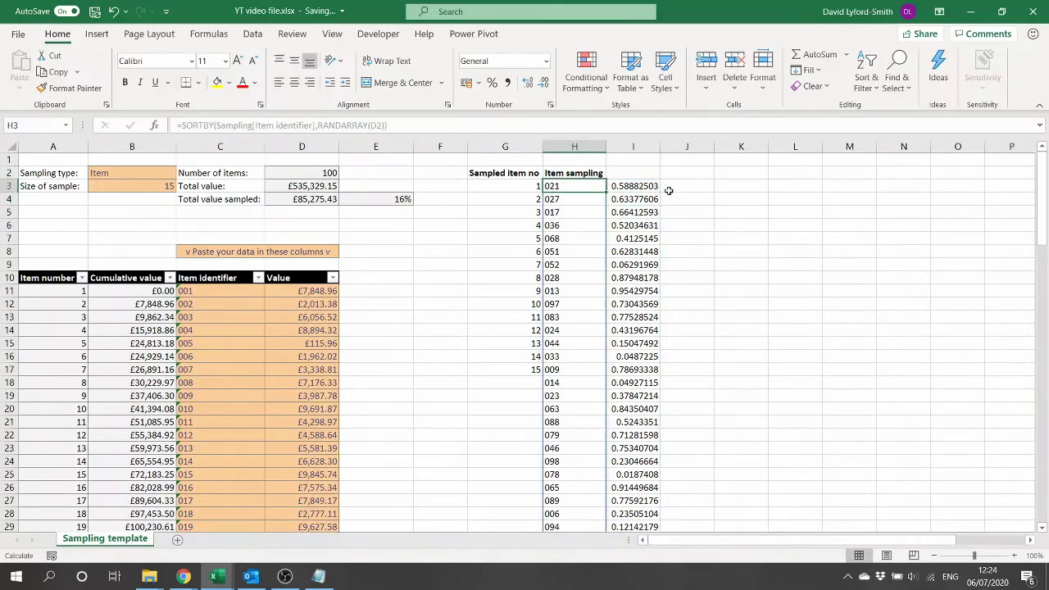
click(636, 187)
key(Delete)
key(Left)
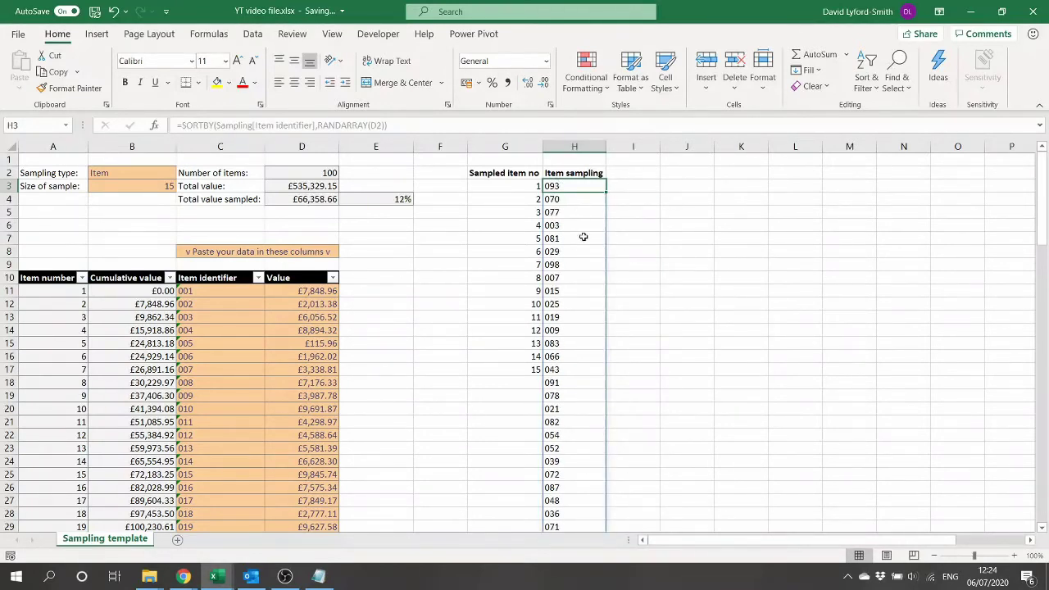
Review the shuffled identifiers in column H, comparing the first 15 in H3:H17 with the sampled item numbers
scroll(593, 347, down, 11)
scroll(592, 347, up, 11)
drag(567, 369, 560, 187)
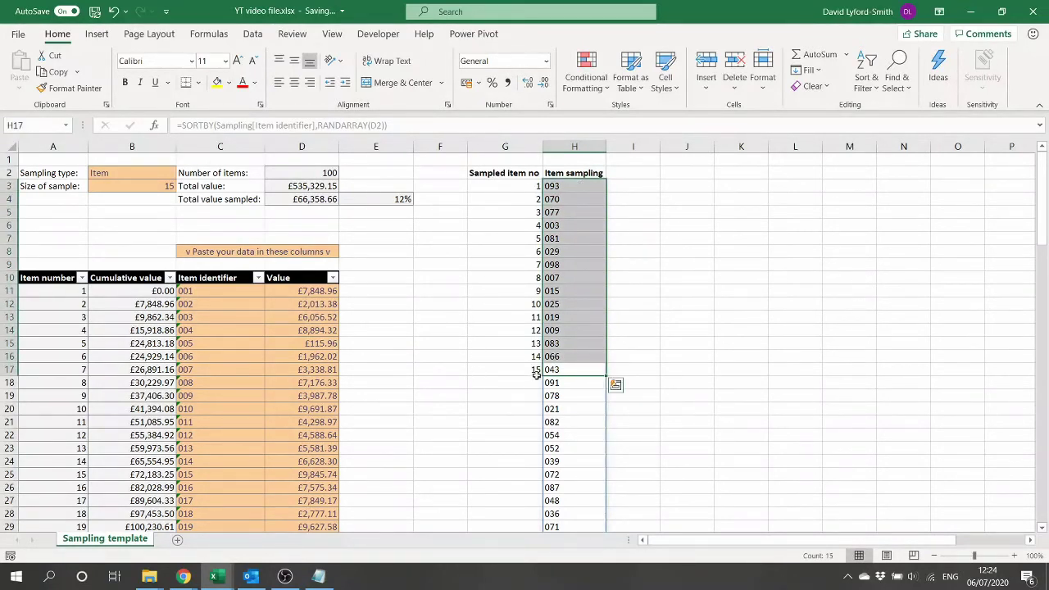
click(576, 188)
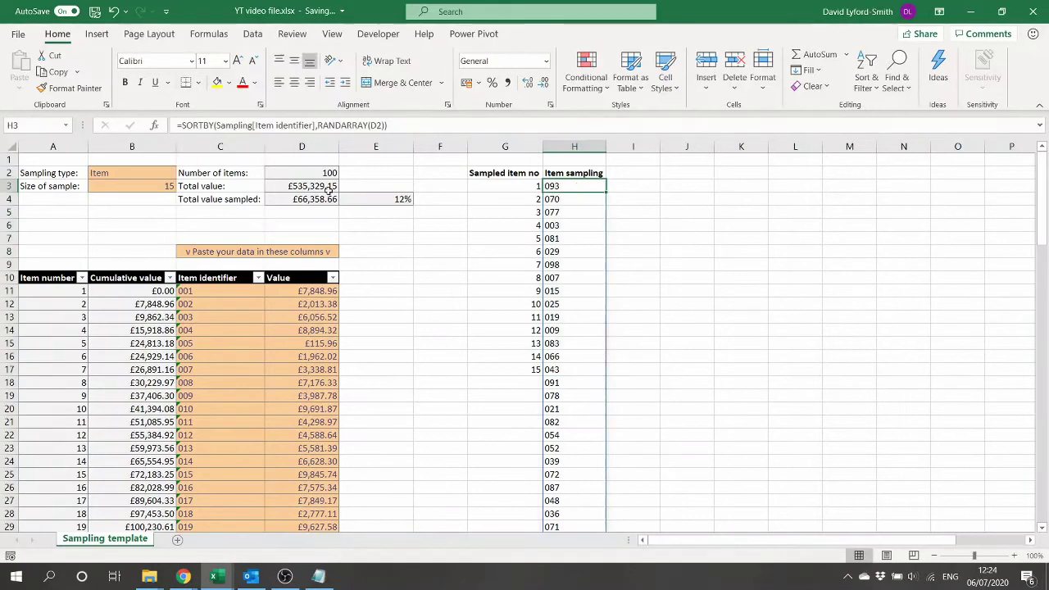
Wrap the H3 formula in INDEX with G3 as the row number: =INDEX(SORTBY(Sampling[Item identifier],RANDARRAY(D2)),G3)
double_click(547, 186)
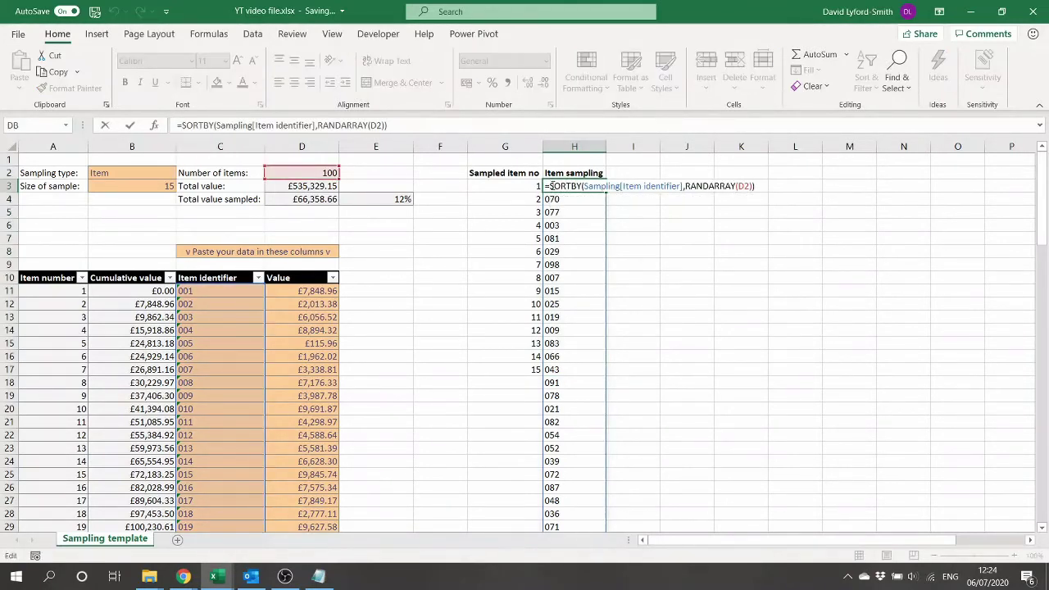
text(inde)
key(Tab)
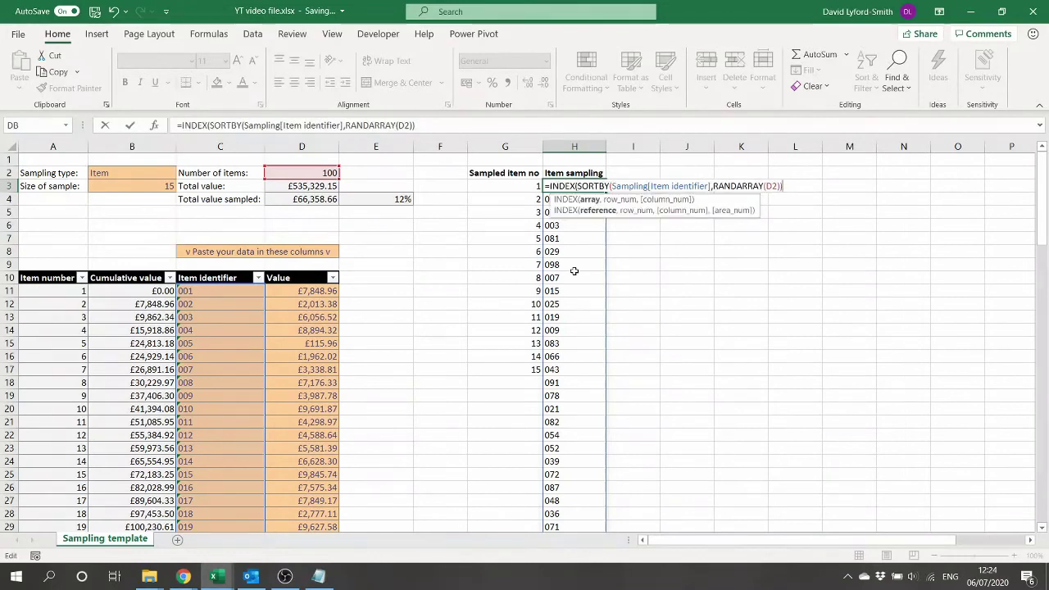
key(End)
text(,)
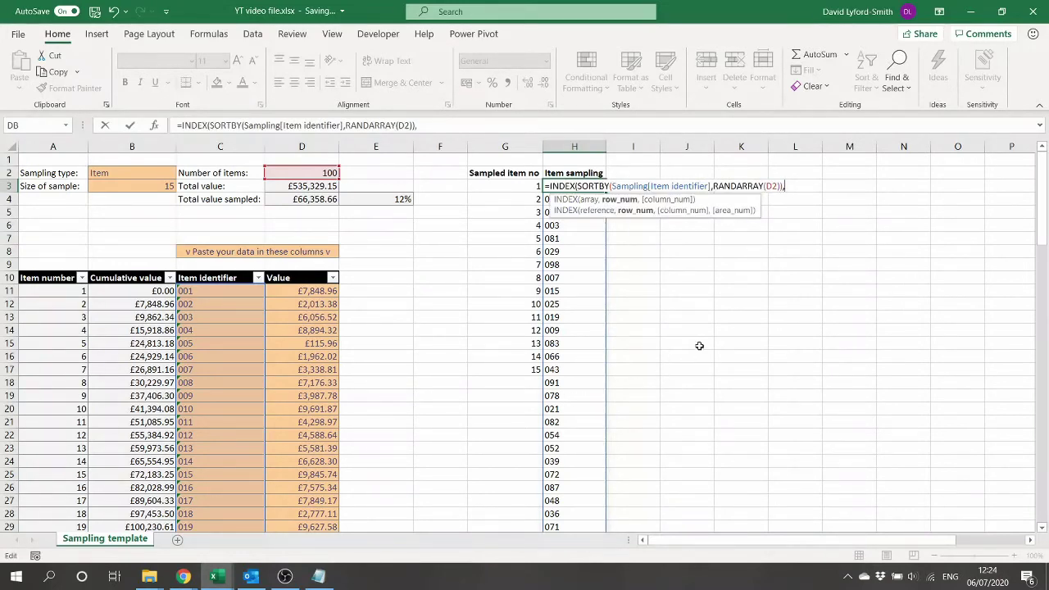
click(512, 186)
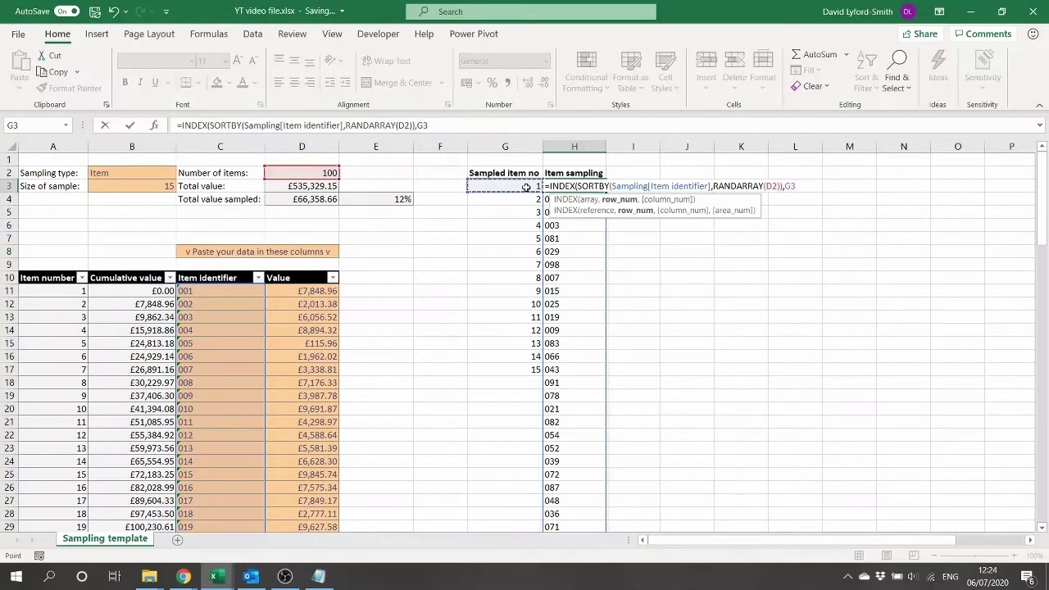
text())
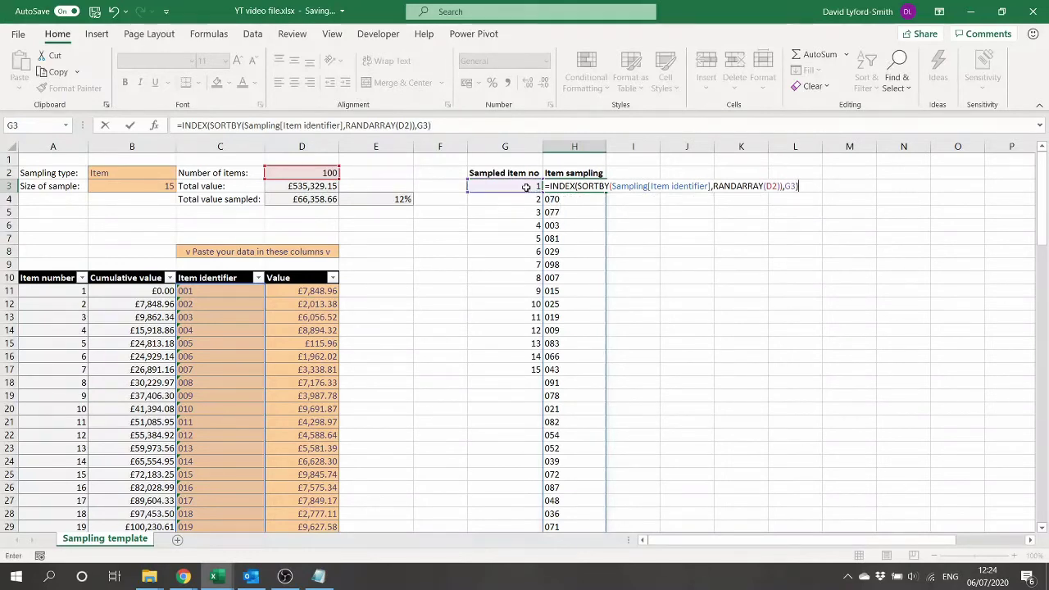
key(Return)
key(Up)
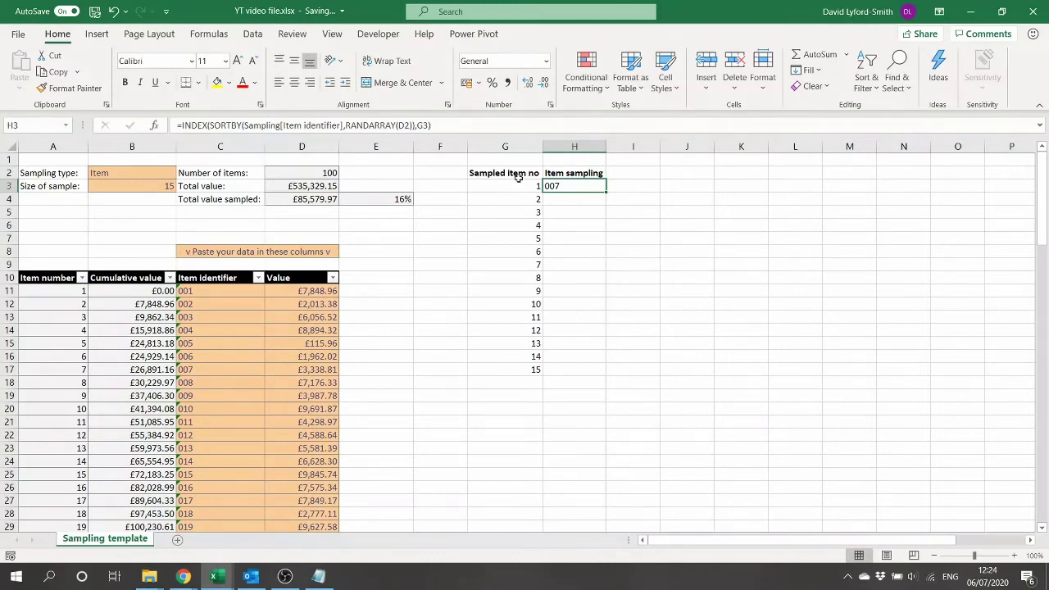
Change the row number in the H3 INDEX formula to the spilled range G3# to return an identifier for every sampled item
double_click(574, 186)
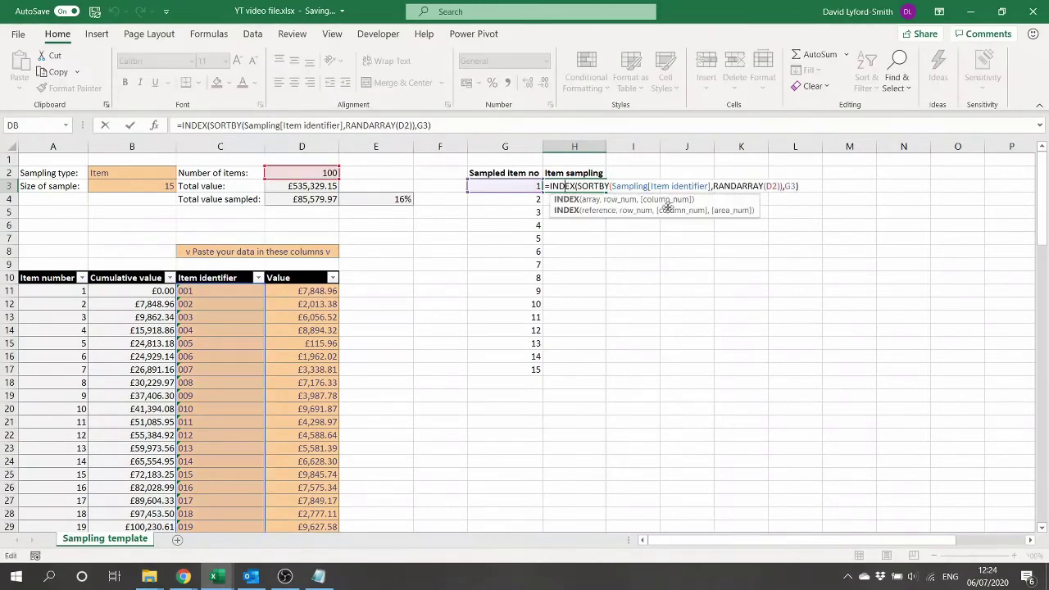
click(795, 186)
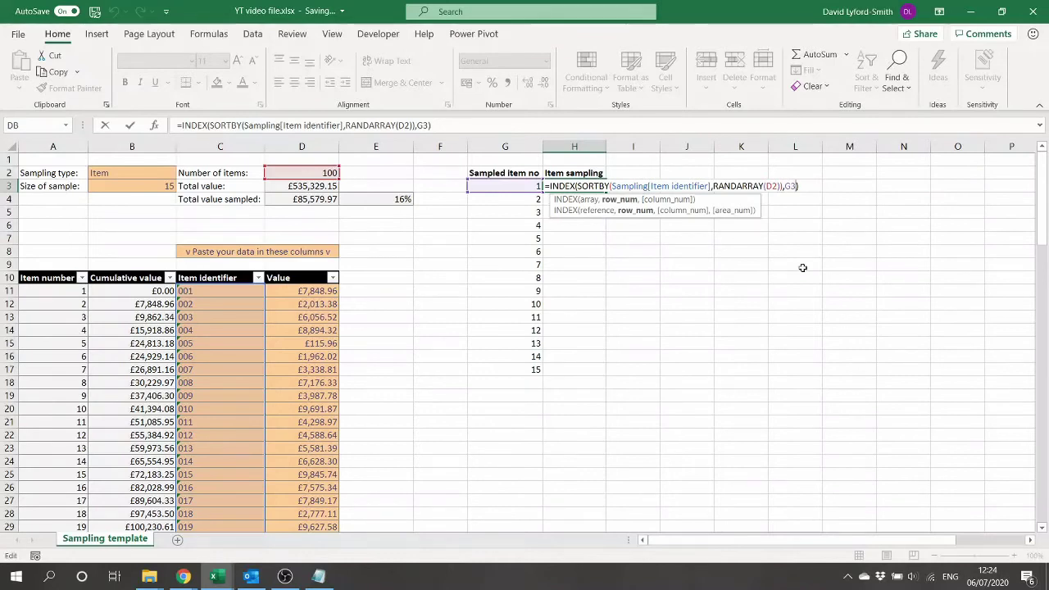
text(#)
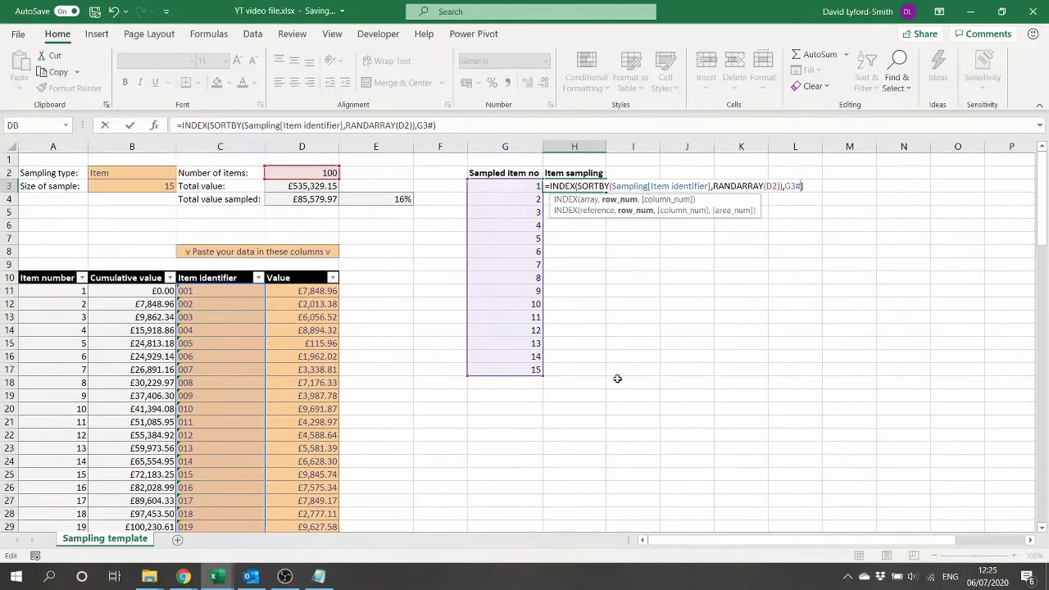
key(Right)
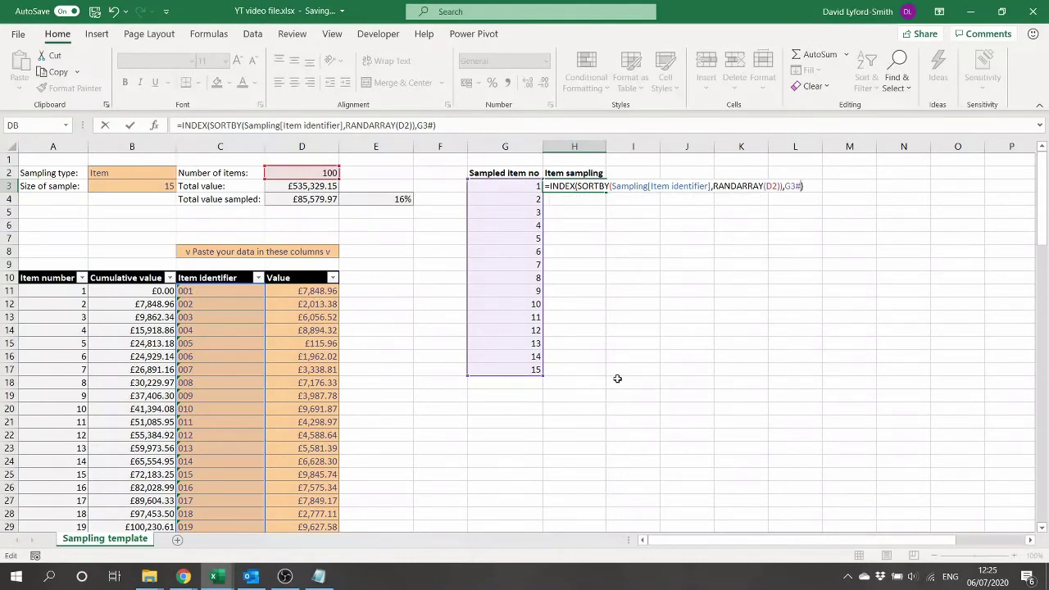
key(Return)
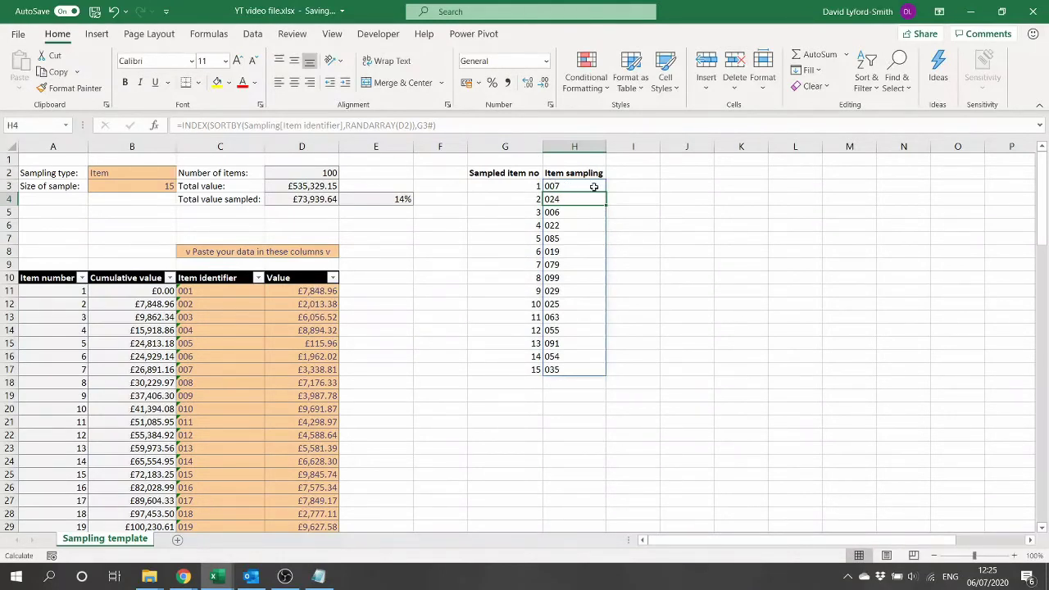
Test the sampling list with a sample size of 7 in B3, check the H3 formula, and undo the size change
click(149, 187)
text(7)
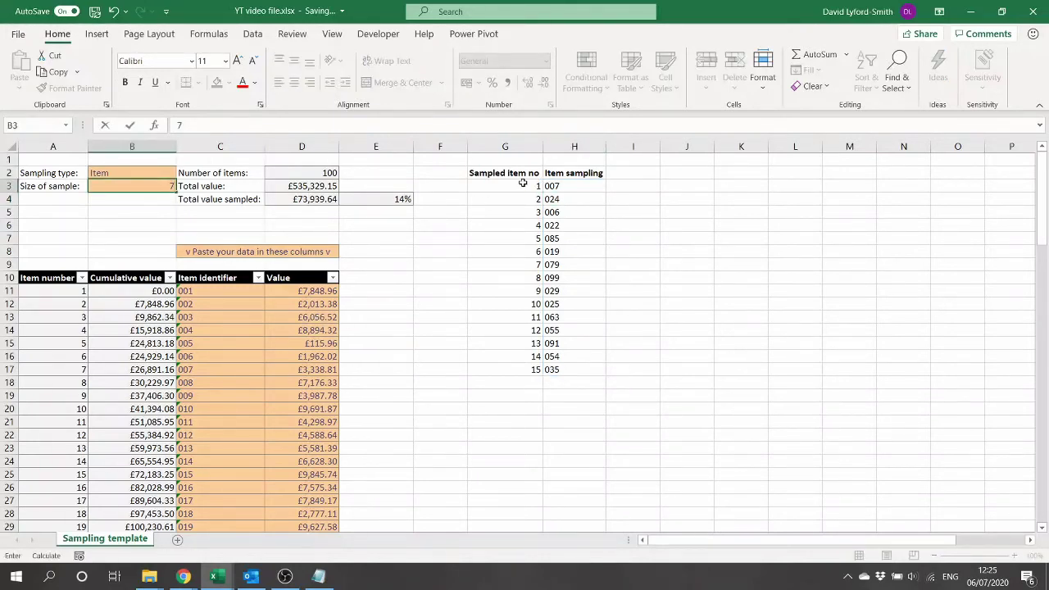
key(Return)
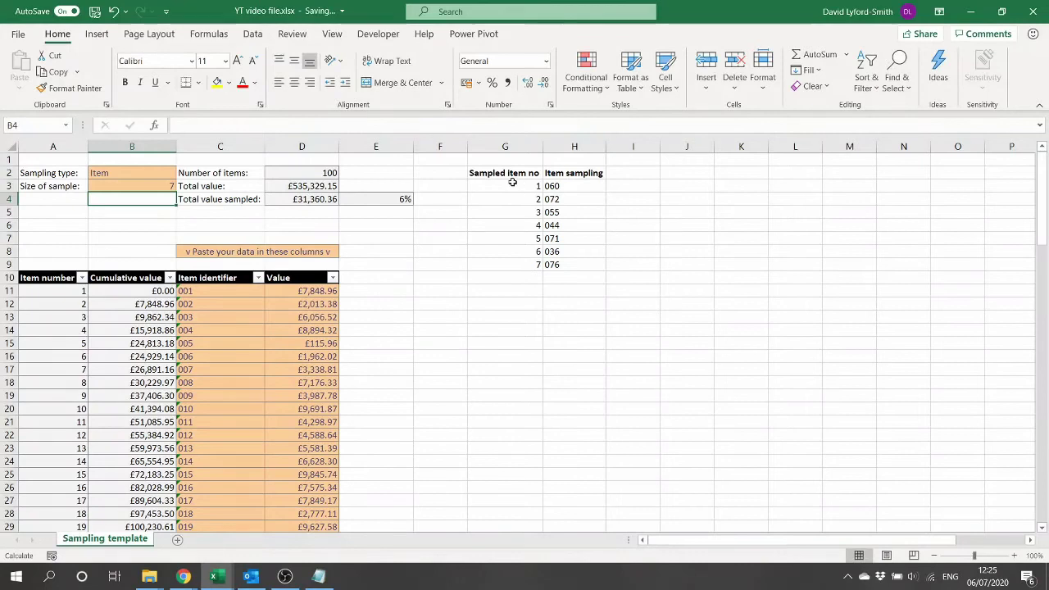
click(554, 186)
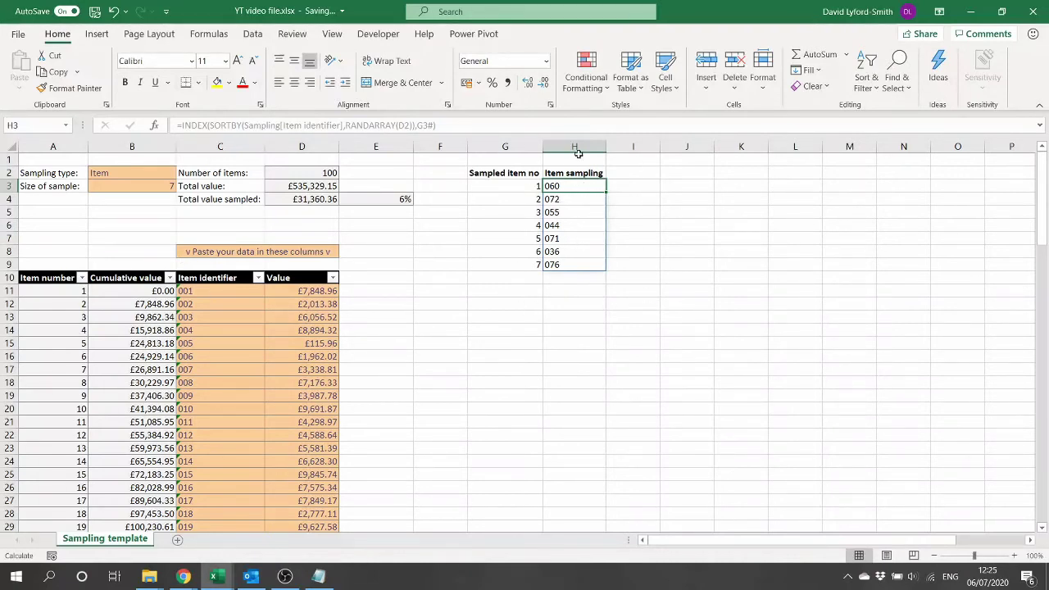
key(ctrl+z)
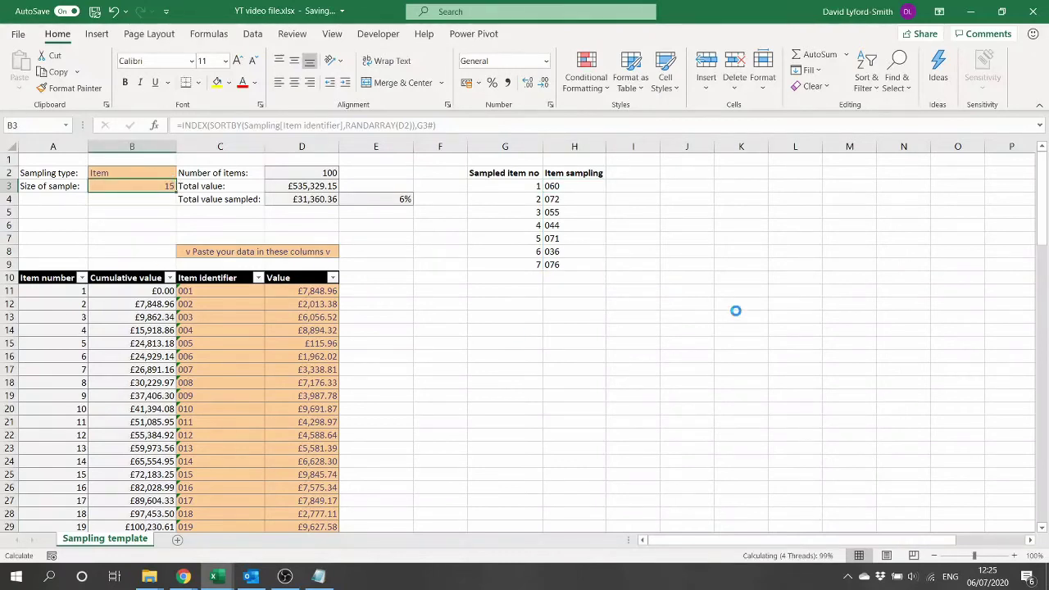
click(576, 188)
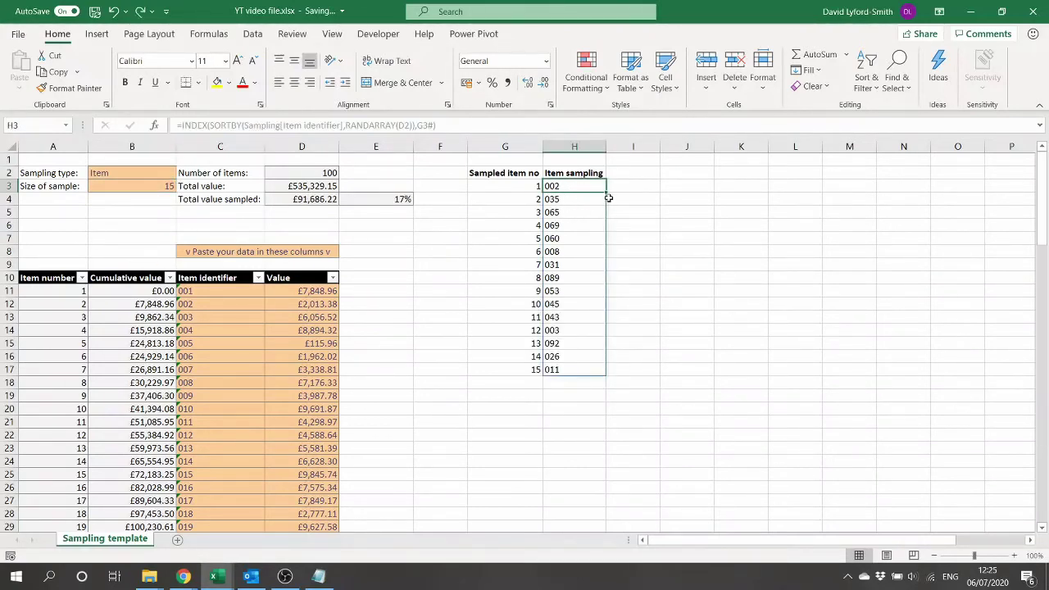
Add the heading "Item values" in I2 beside the Item sampling heading
click(629, 172)
text(Item)
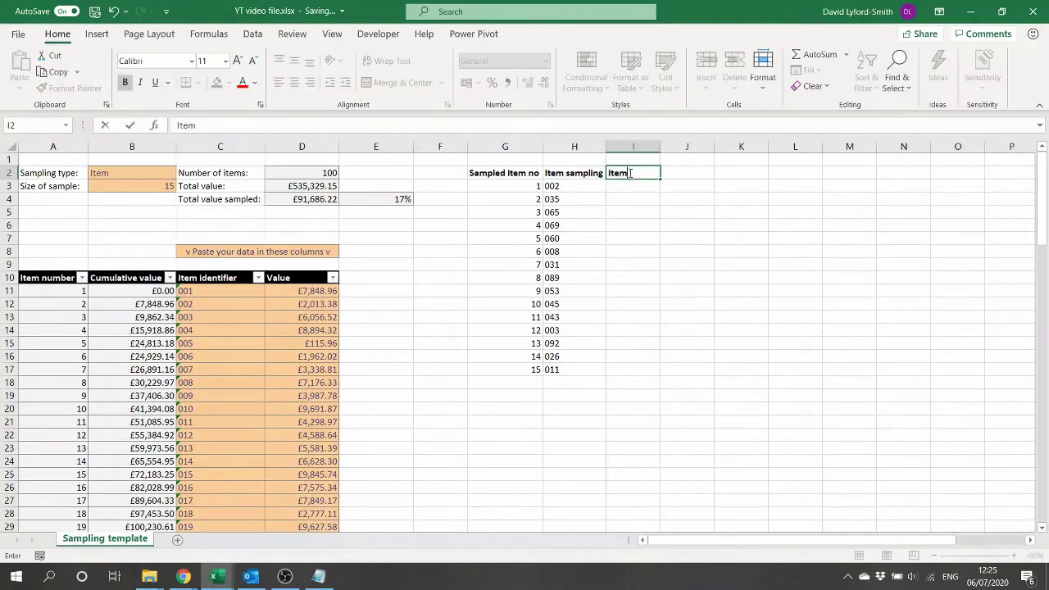
text( values)
key(Return)
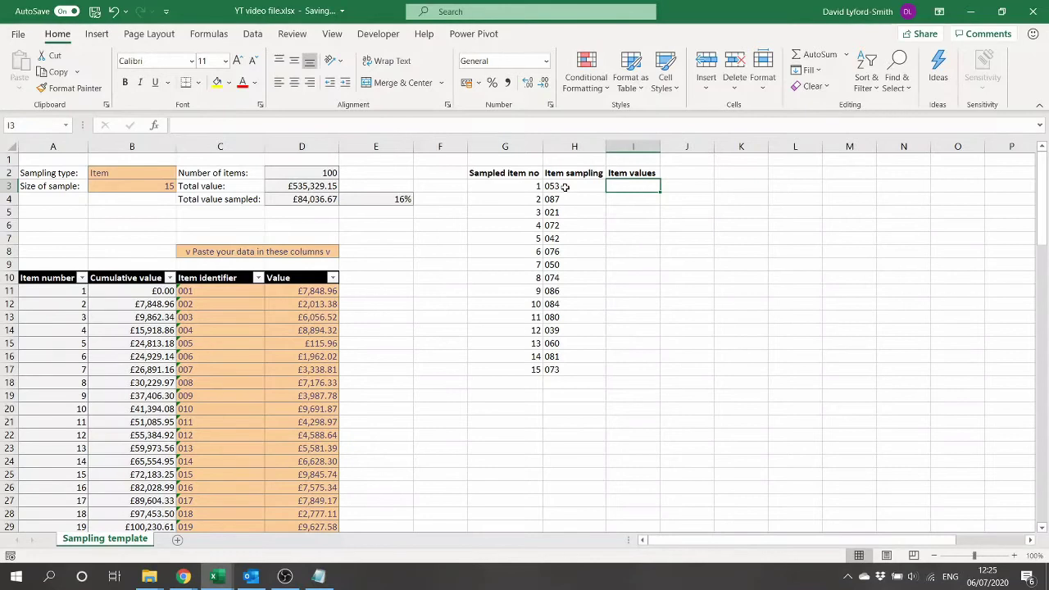
Enter =INDEX(Sampling[Value],MATCH(H3#,Sampling[Item identifier],0)) in I3 to look up the value of each sampled item
text(=ind)
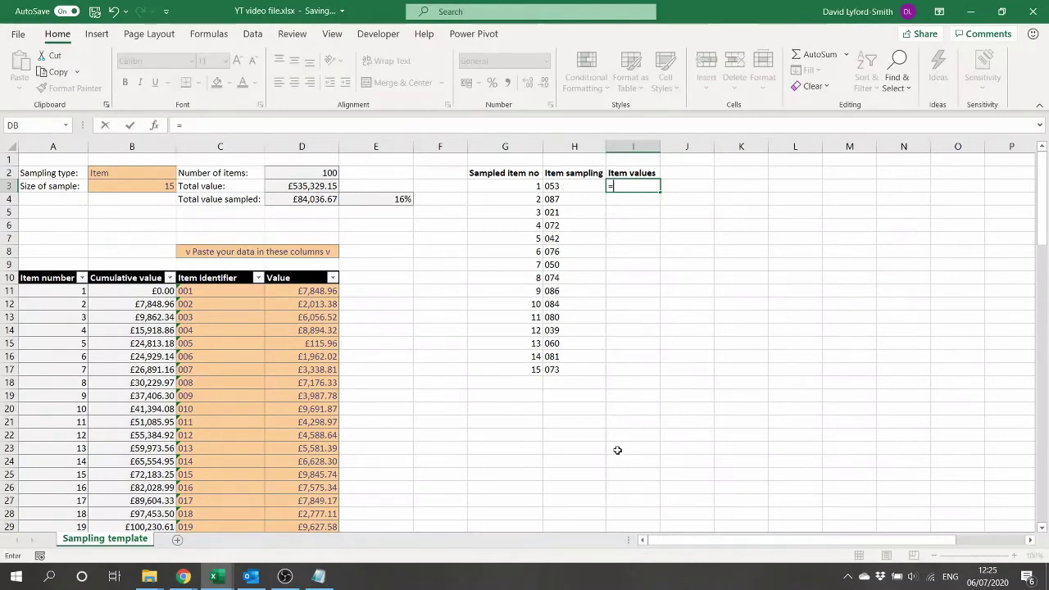
key(Tab)
click(309, 331)
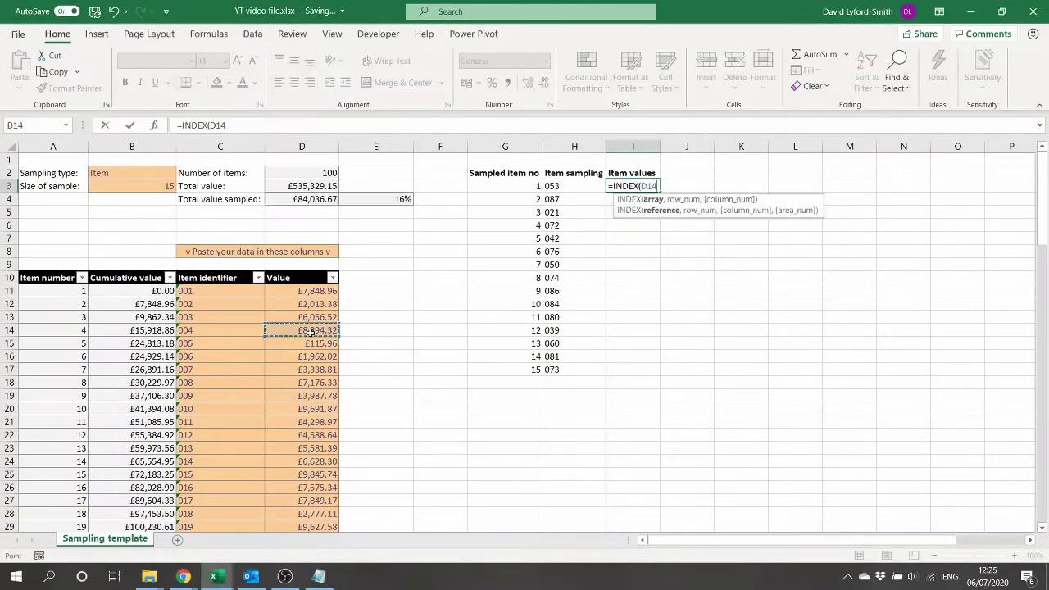
key(ctrl+space)
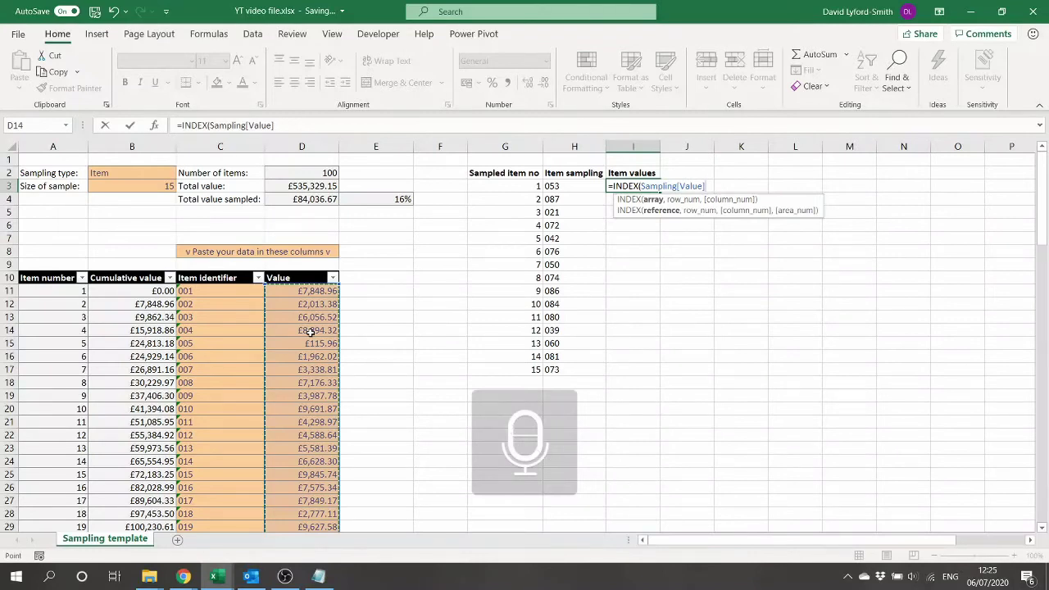
text(,m)
key(Tab)
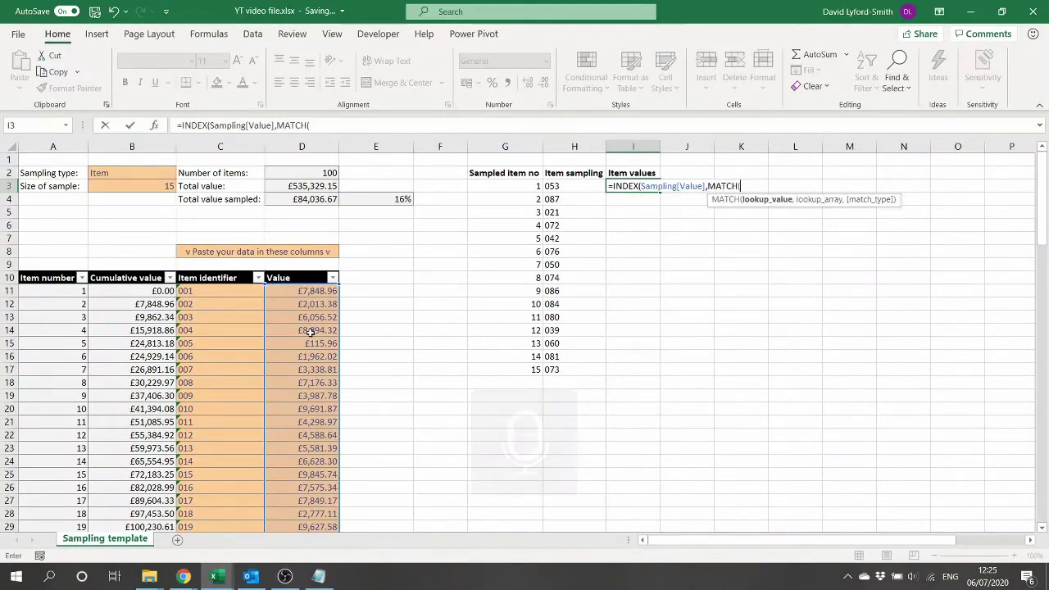
click(564, 186)
text(#)
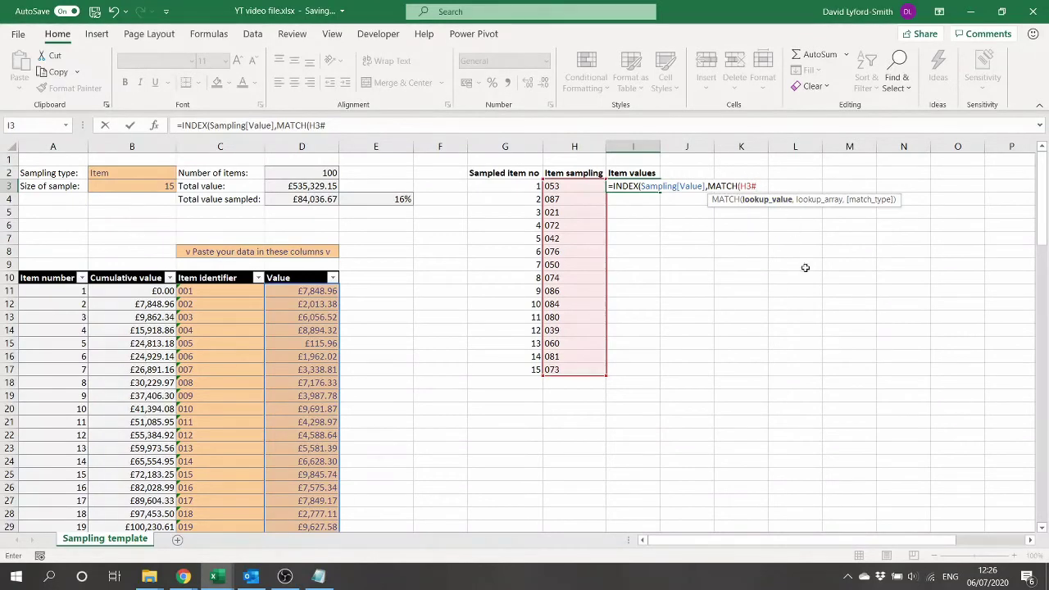
text(,)
click(218, 356)
key(ctrl+space)
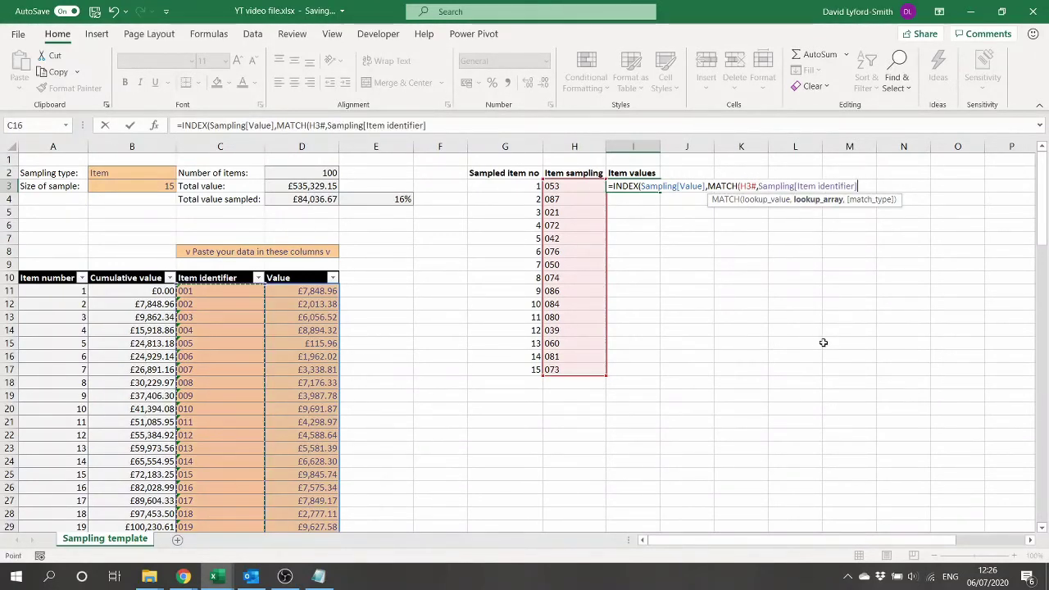
text(,0))
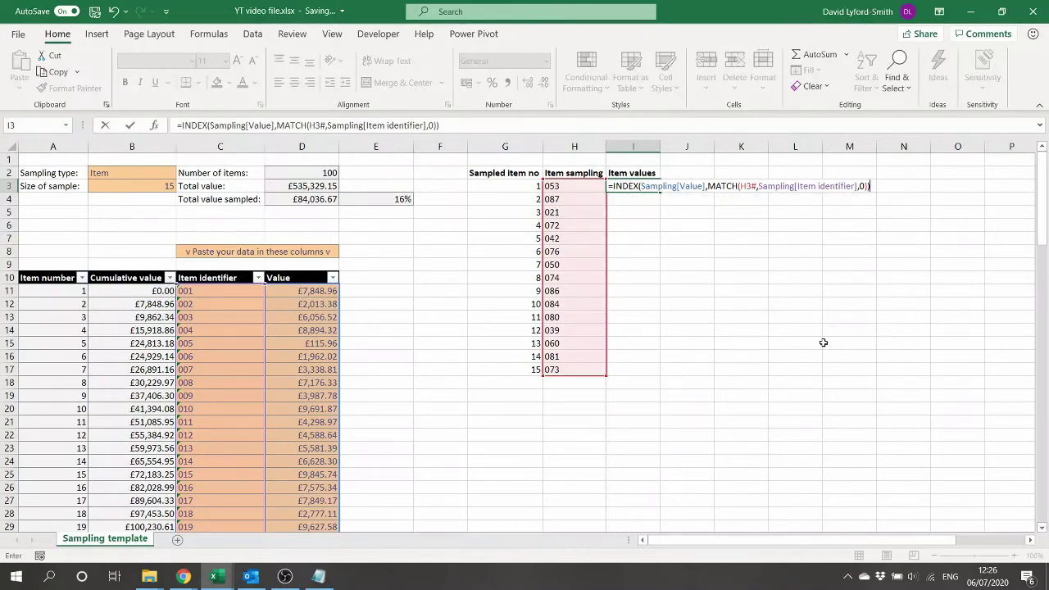
key(Return)
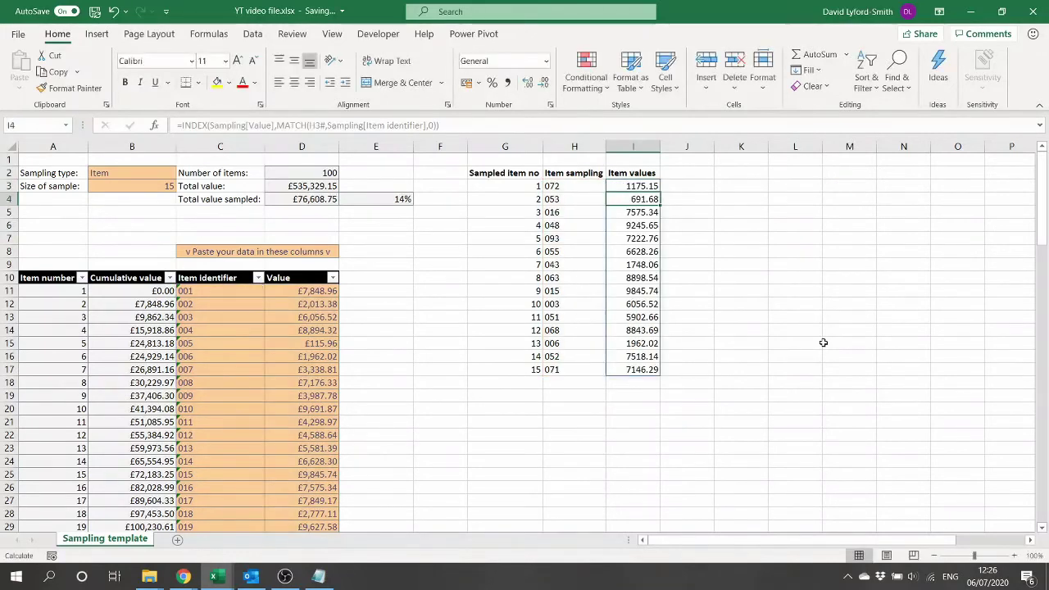
Format the whole Item values column I as Currency
click(636, 150)
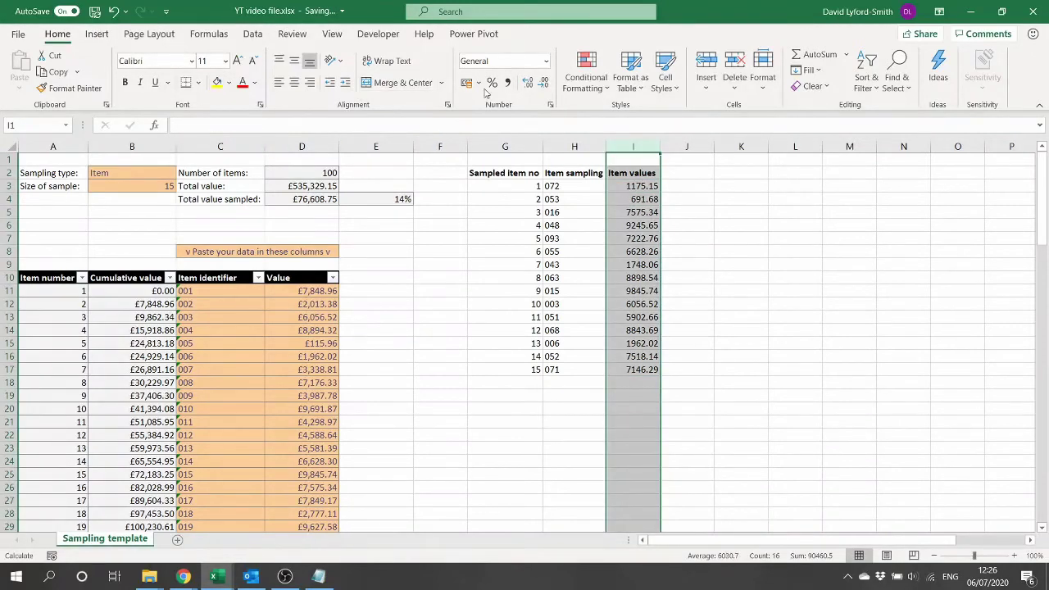
click(546, 61)
click(516, 145)
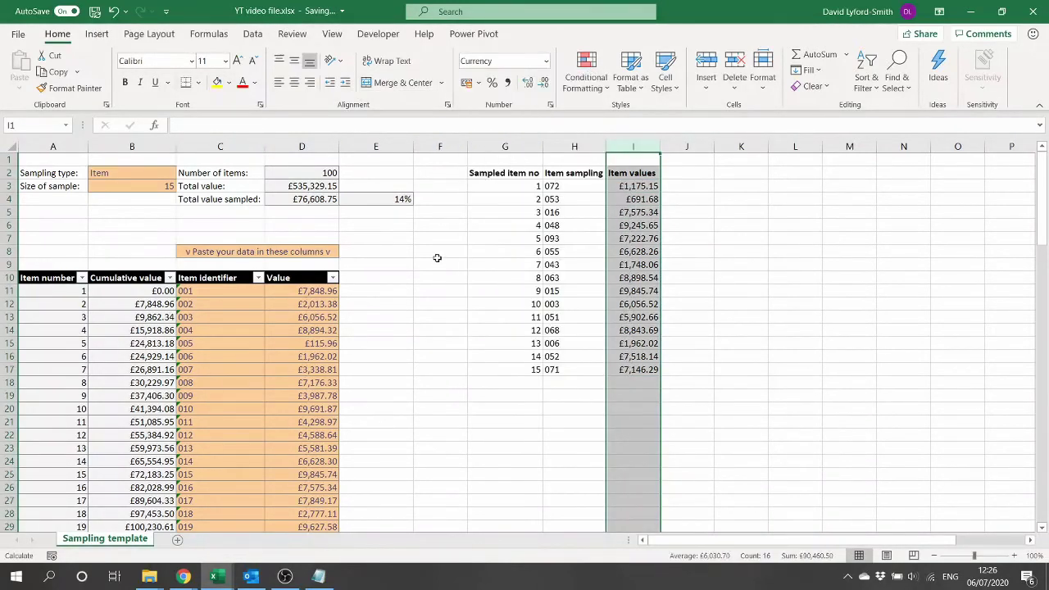
Check the looked-up item values against the source table, comparing sampled item 003 with its identifier and value there
click(641, 185)
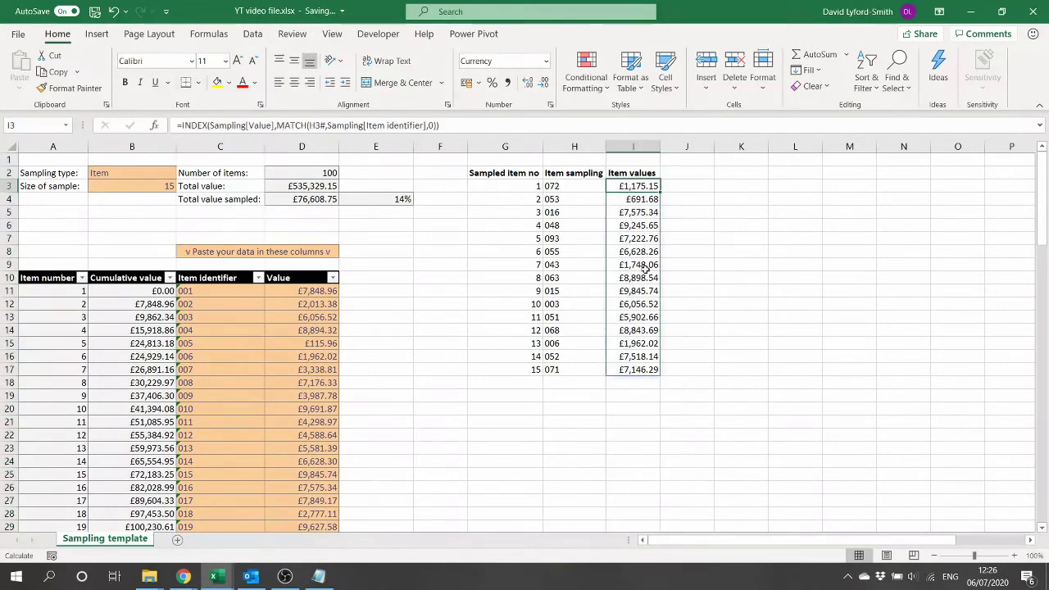
click(563, 184)
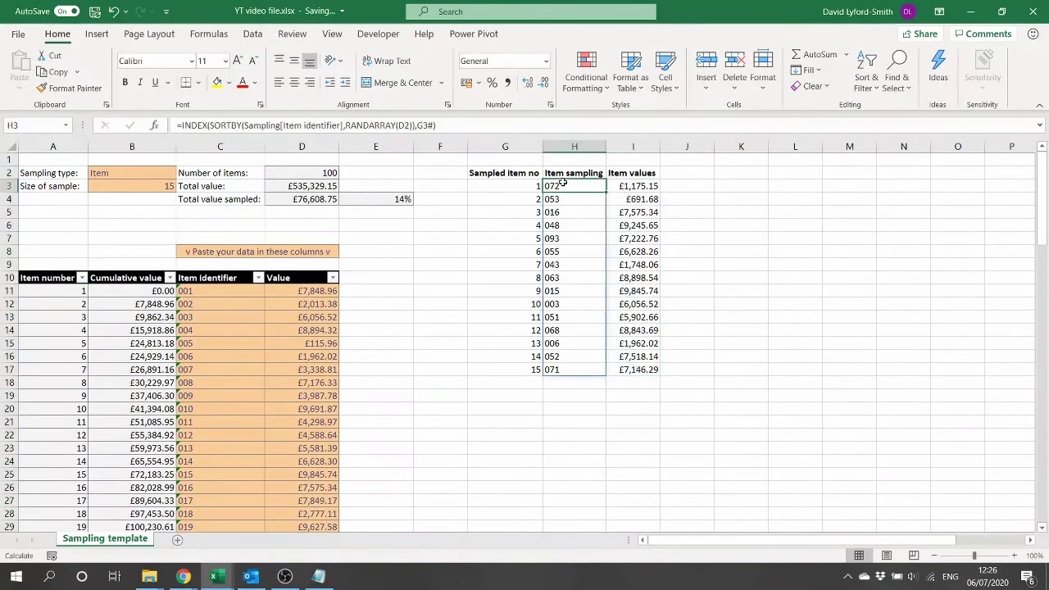
click(574, 300)
click(633, 300)
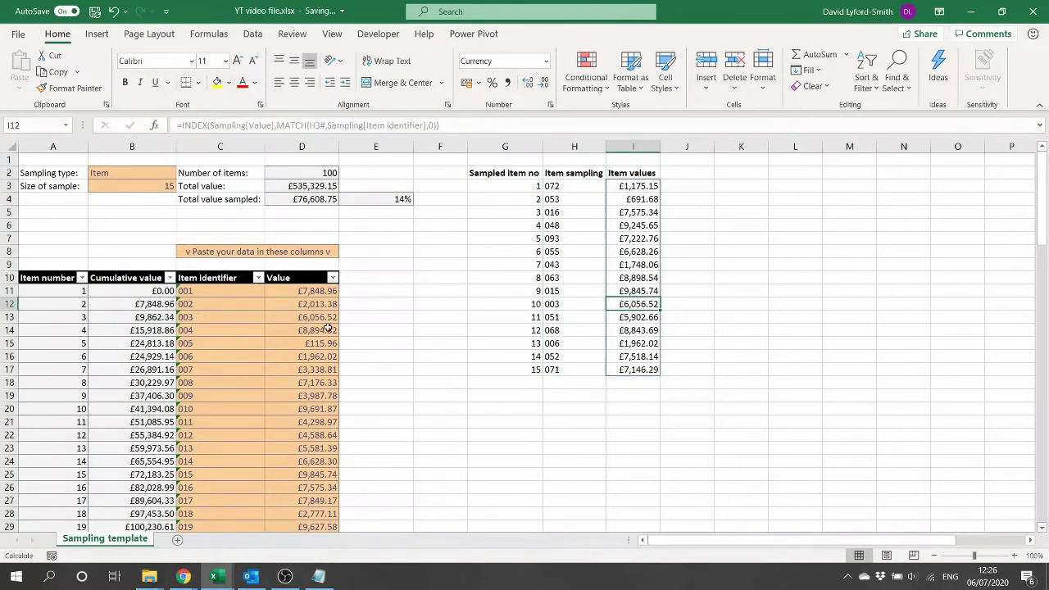
click(218, 317)
click(324, 318)
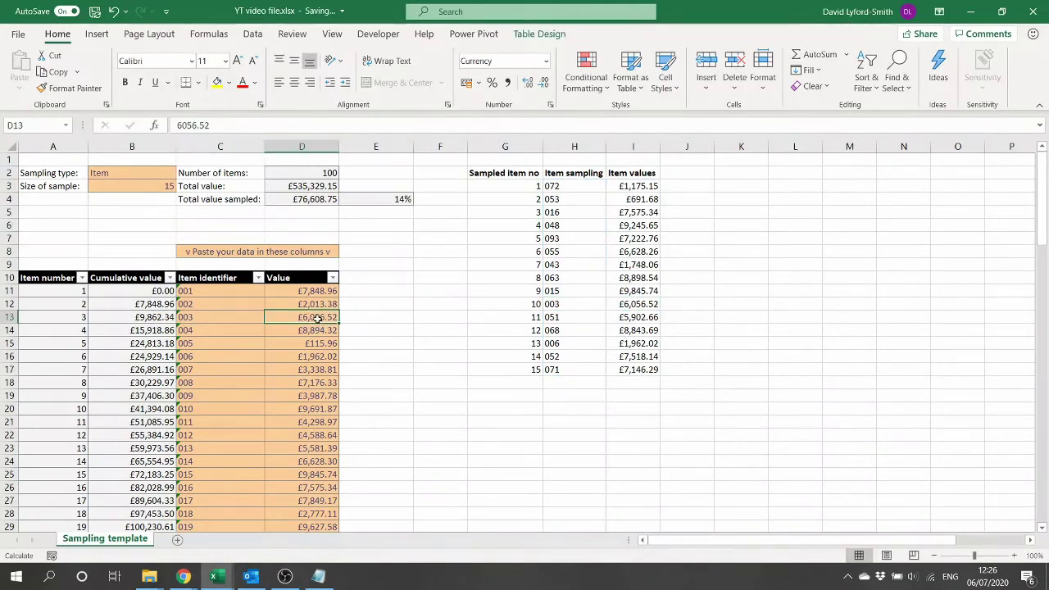
click(629, 305)
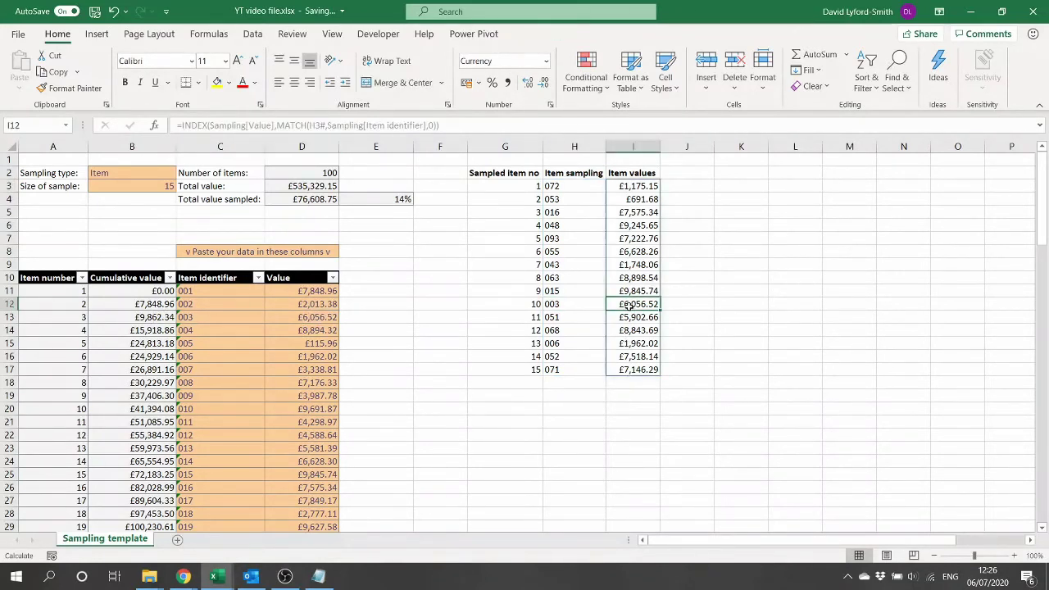
click(555, 310)
click(565, 293)
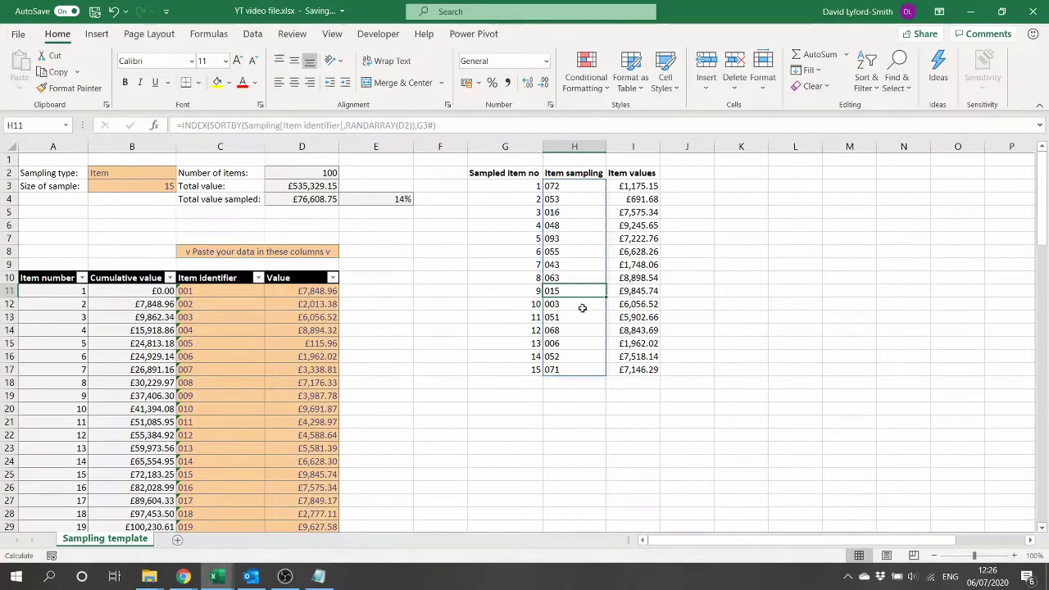
Add the bold heading "MU sampling" in J2 beside Item values and fit column J to its width
click(701, 172)
text(MU sampling)
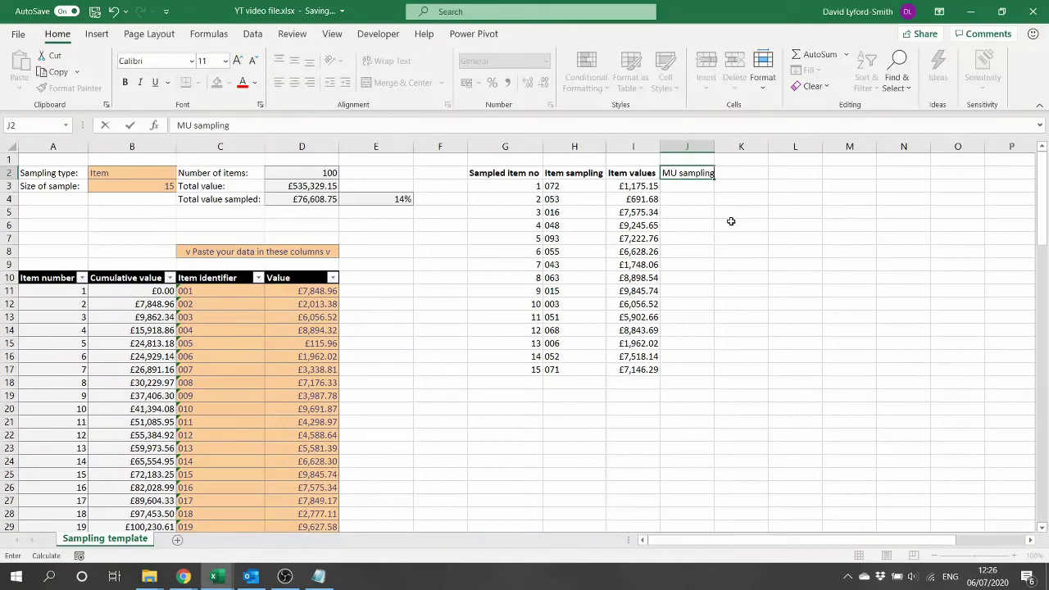
key(Return)
key(Up)
key(ctrl+b)
key(Down)
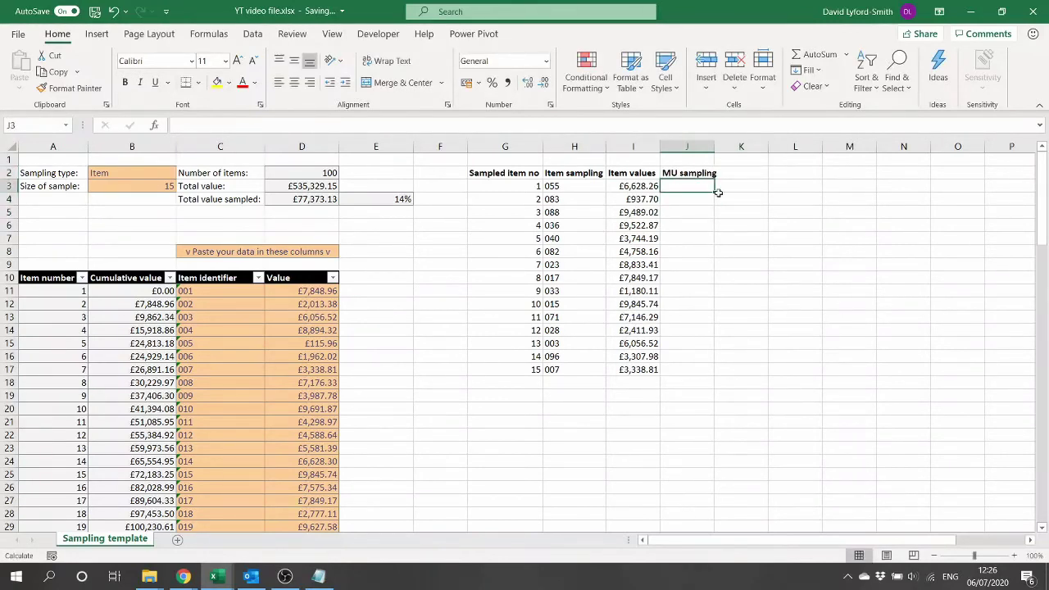
double_click(714, 148)
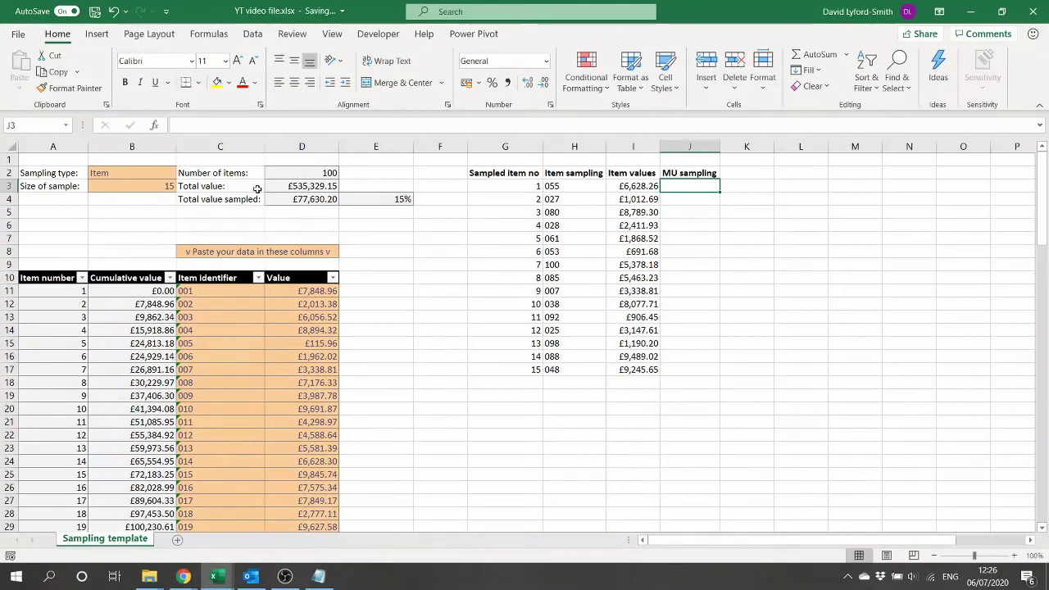
Examine the source table's Value amounts and the running totals in its Cumulative value column
click(309, 409)
key(Left)
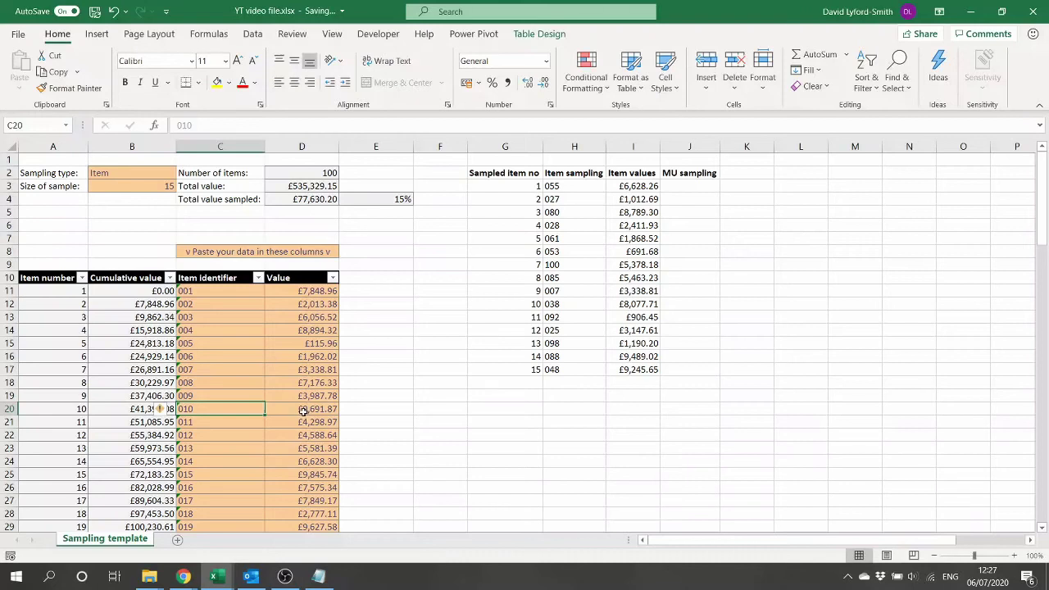
click(302, 410)
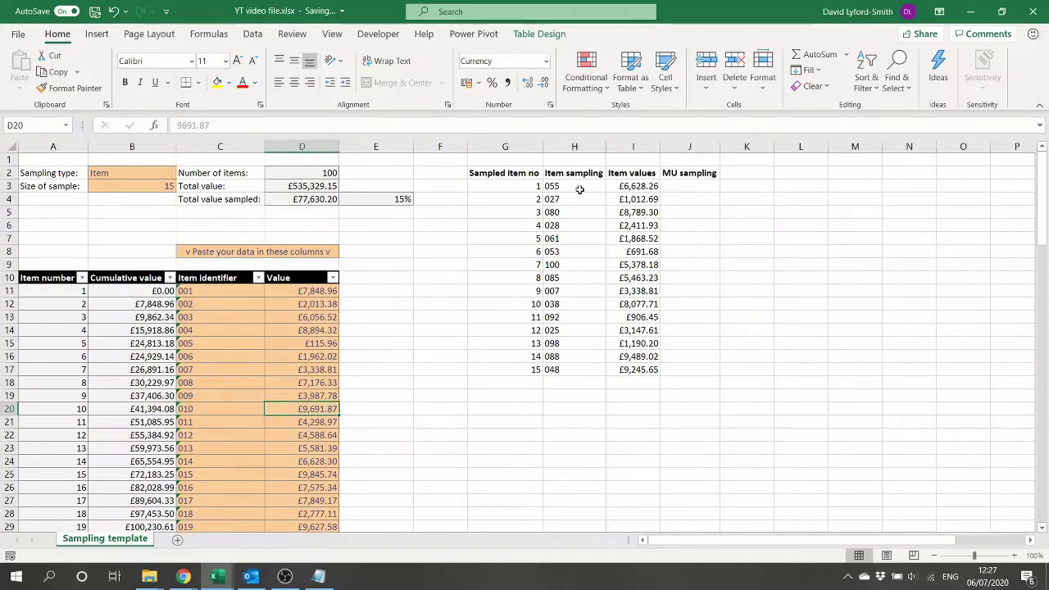
click(304, 342)
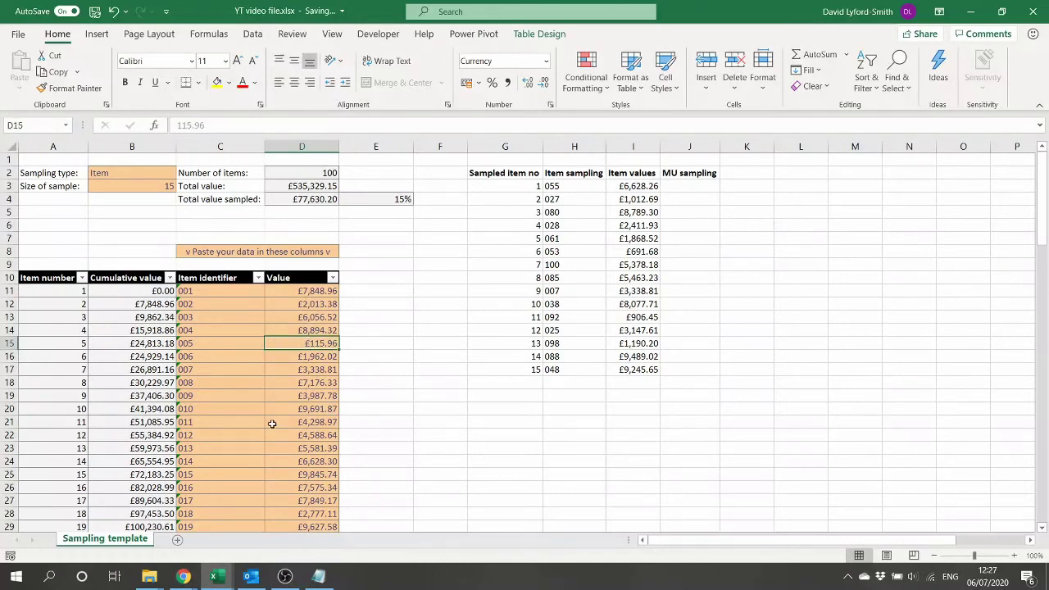
click(293, 408)
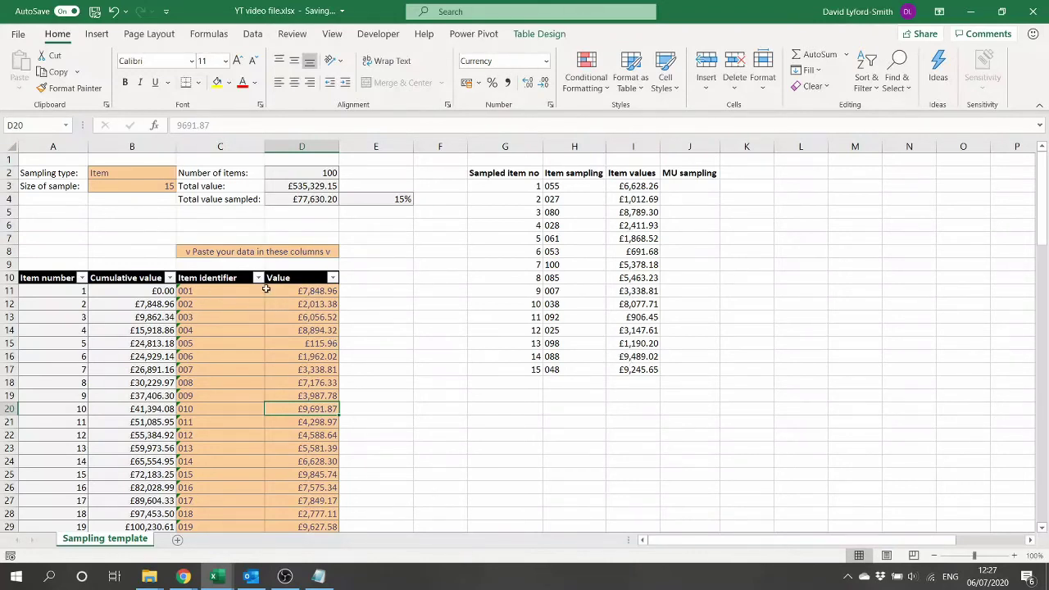
drag(135, 292, 124, 487)
click(136, 381)
click(138, 295)
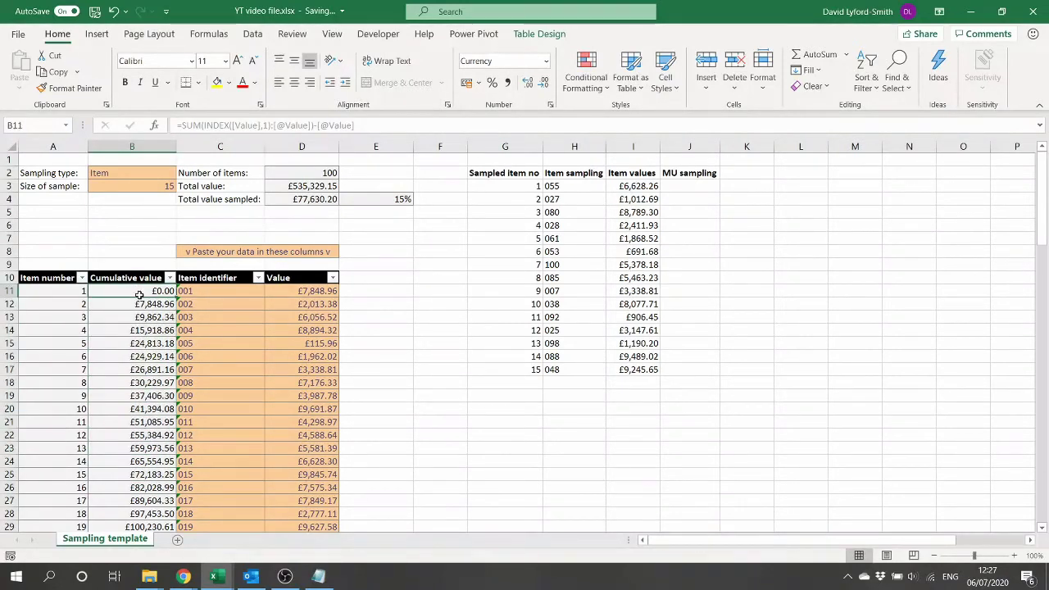
Enter =SEQUENCE(D3) in J3 to number every monetary unit in the total value
click(693, 187)
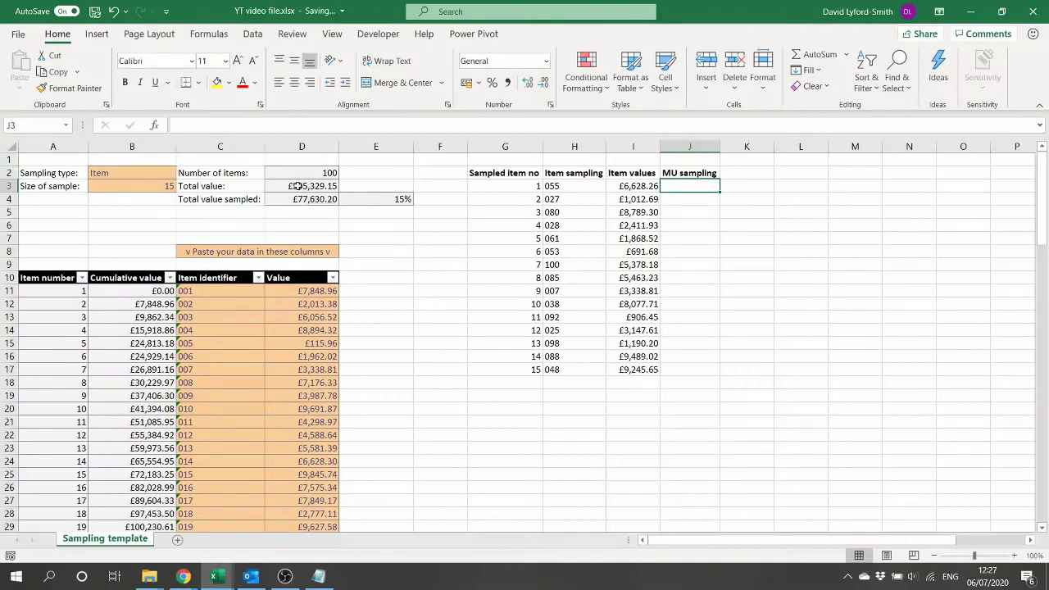
text(=seq)
key(Tab)
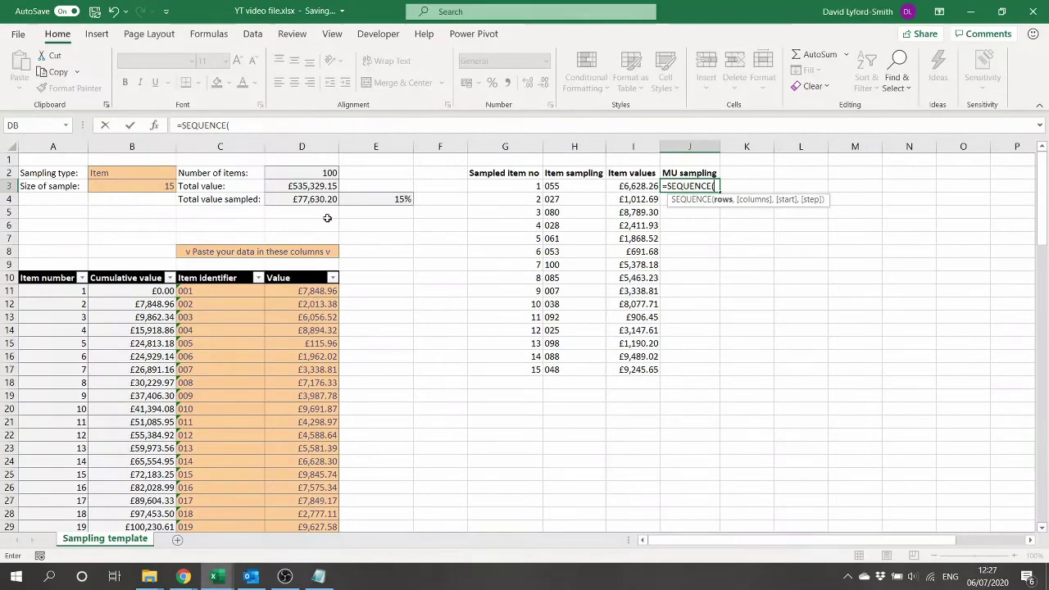
click(314, 187)
text())
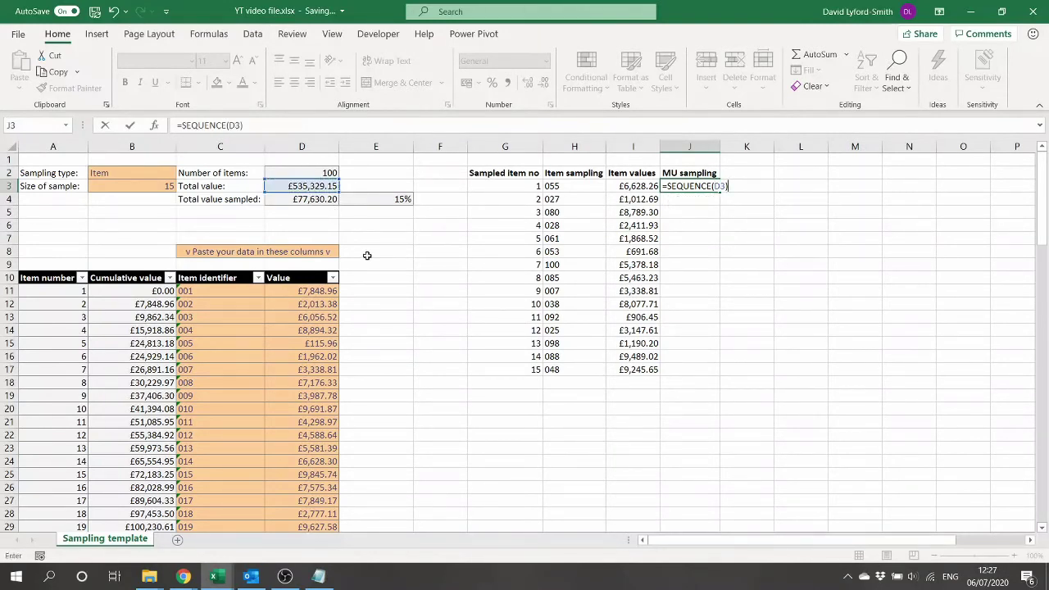
key(Return)
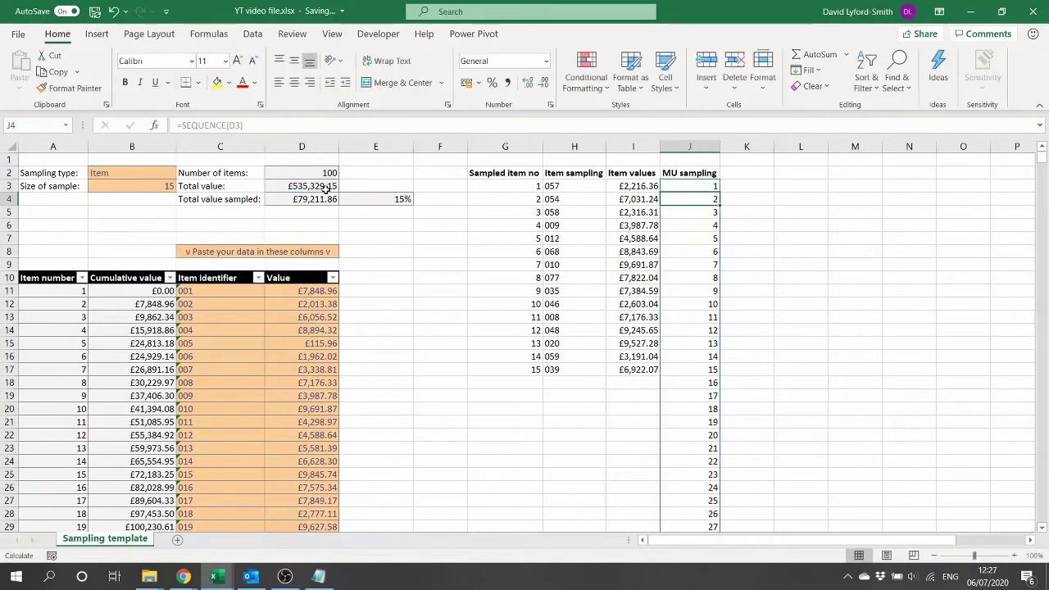
Check the first and last numbers of the spilled MU sampling sequence in column J
key(Up)
key(ctrl+Down)
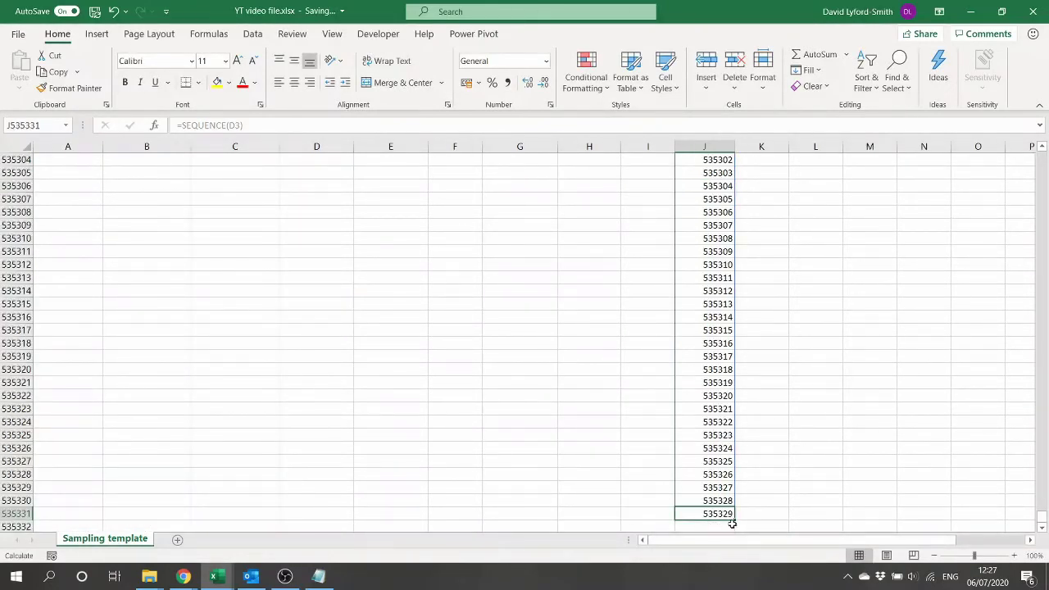
key(ctrl+Up)
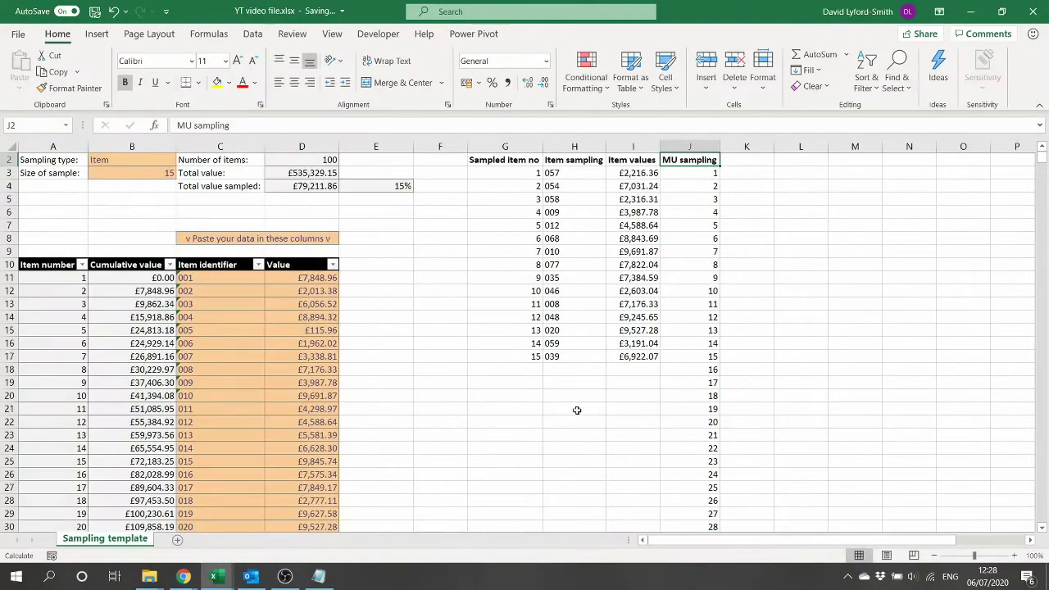
scroll(302, 236, up, 1)
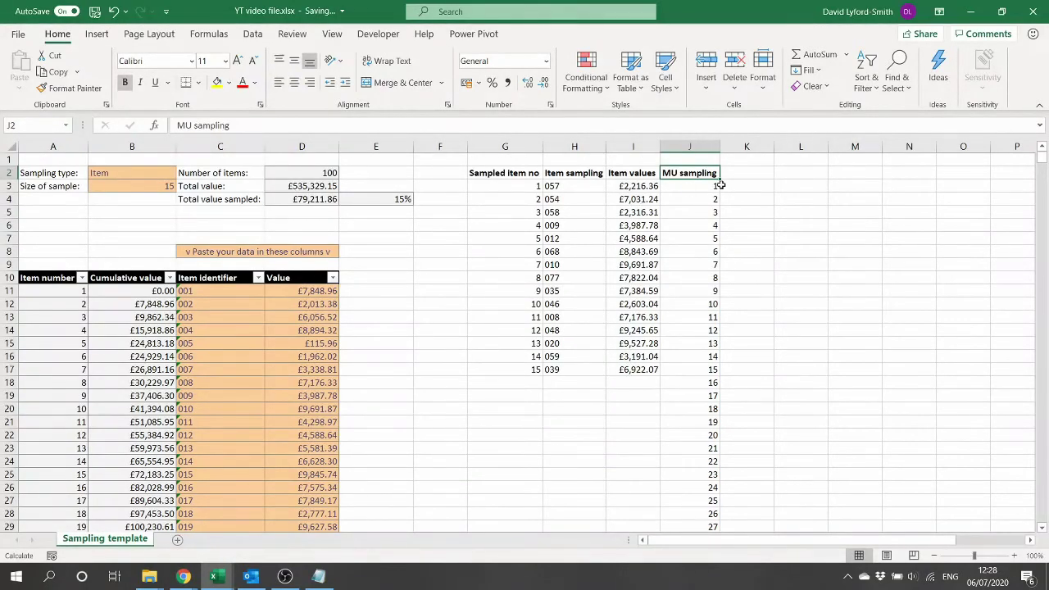
click(688, 186)
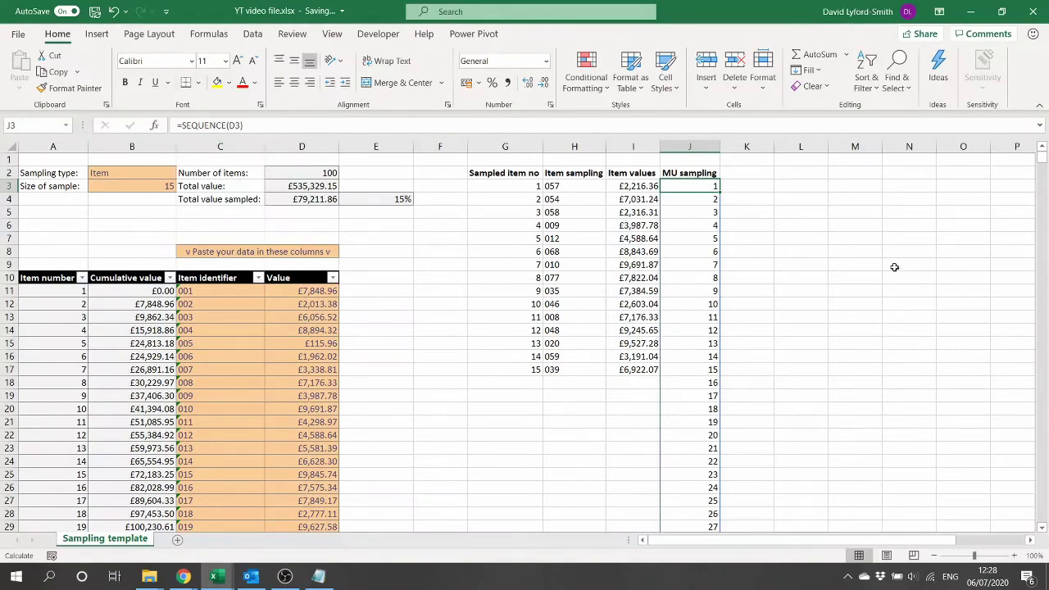
key(ctrl+Down)
key(Up)
key(Up)
key(Up)
key(Up)
key(Down)
key(Down)
key(Down)
key(Down)
key(ctrl+Up)
Change the J3 formula to =SORTBY(SEQUENCE(D3),RANDARRAY(D3)) so the monetary units are in random order
click(182, 126)
text(sort)
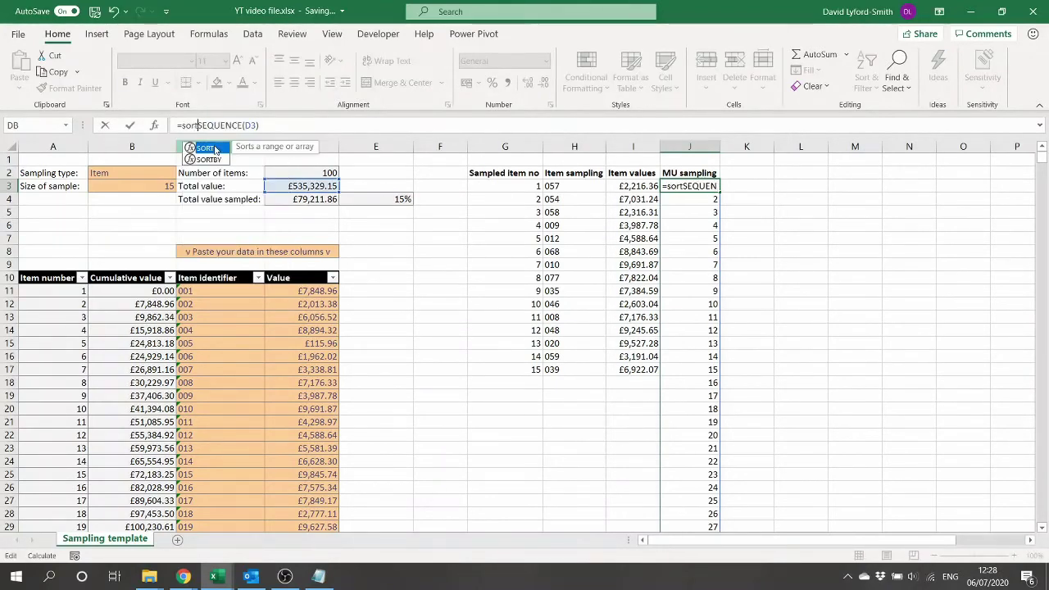
double_click(215, 151)
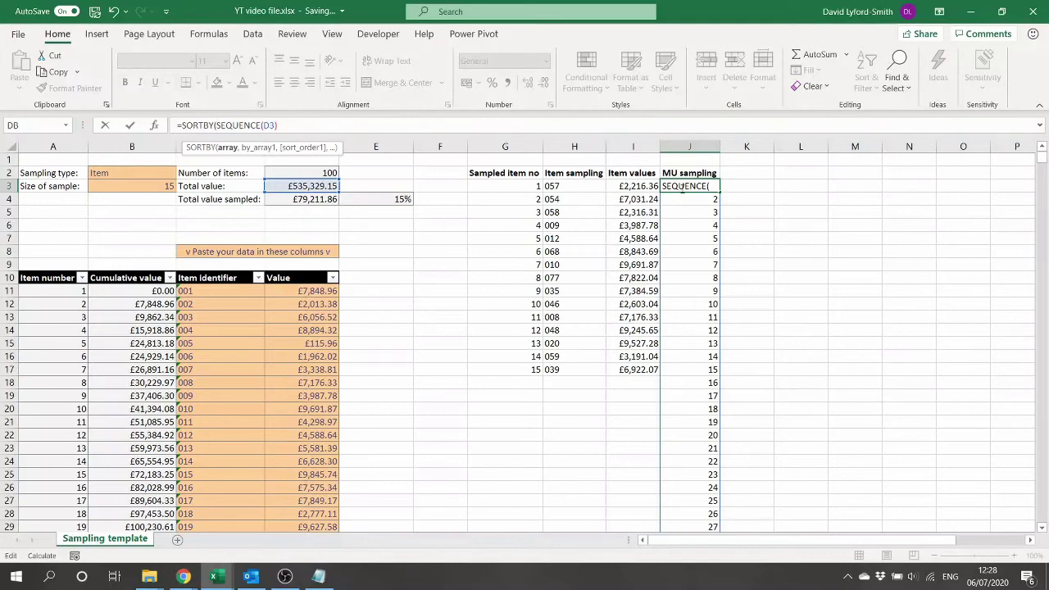
click(693, 187)
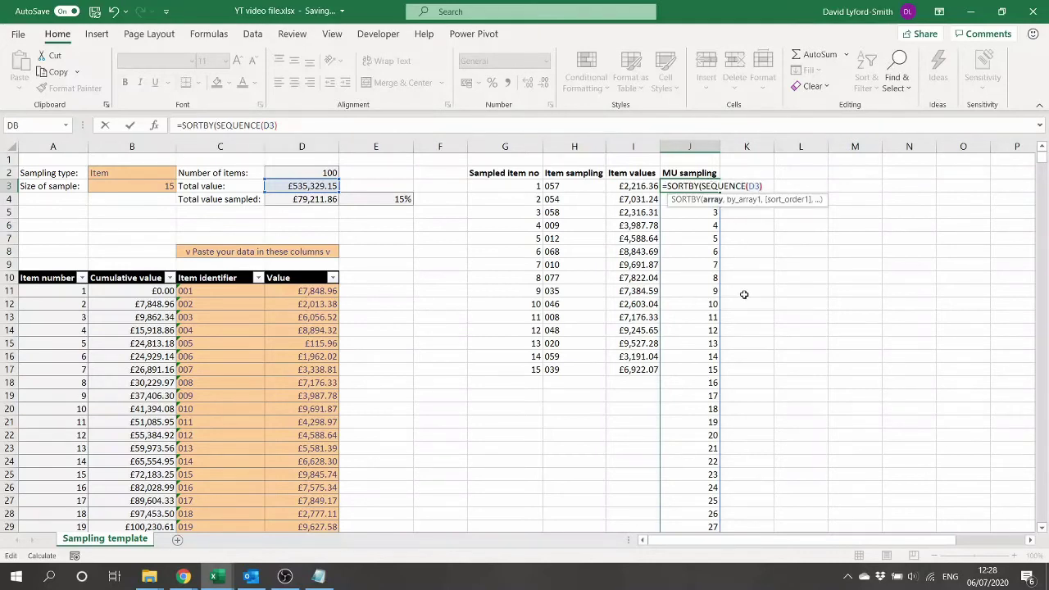
text(,randa)
key(Tab)
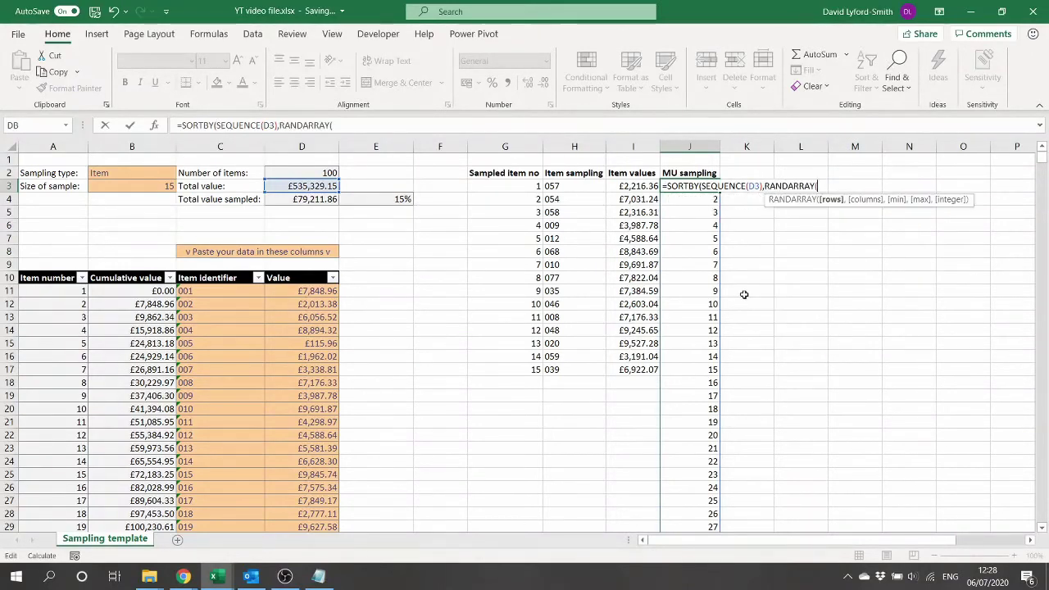
click(320, 185)
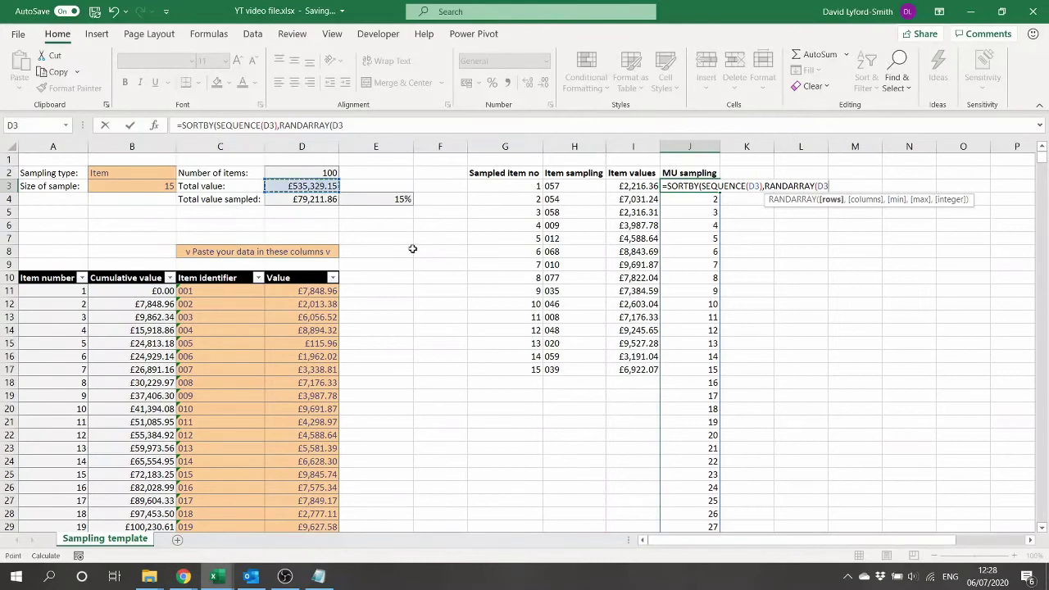
text()))
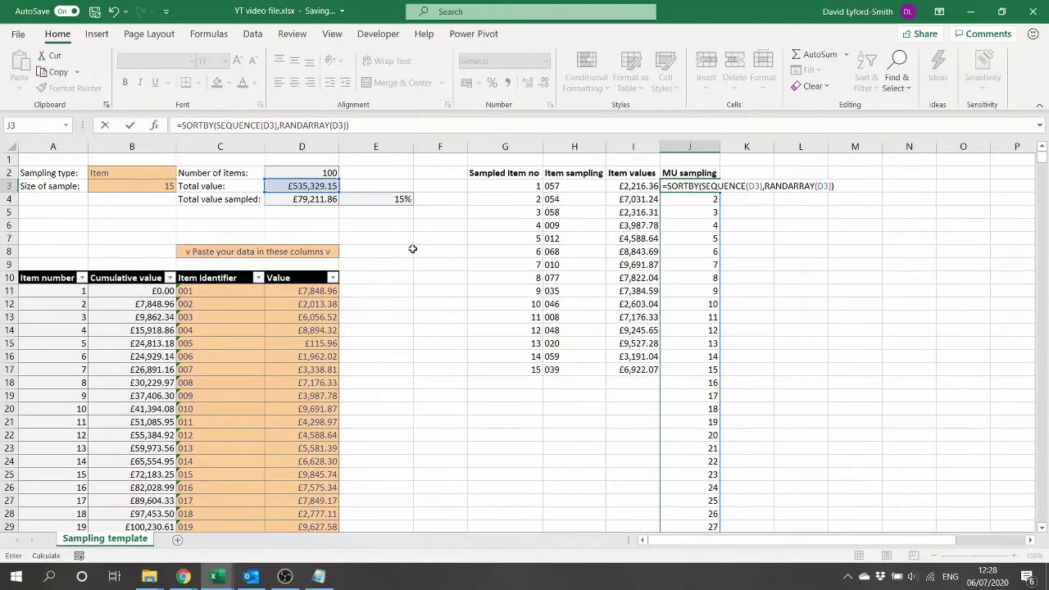
key(Return)
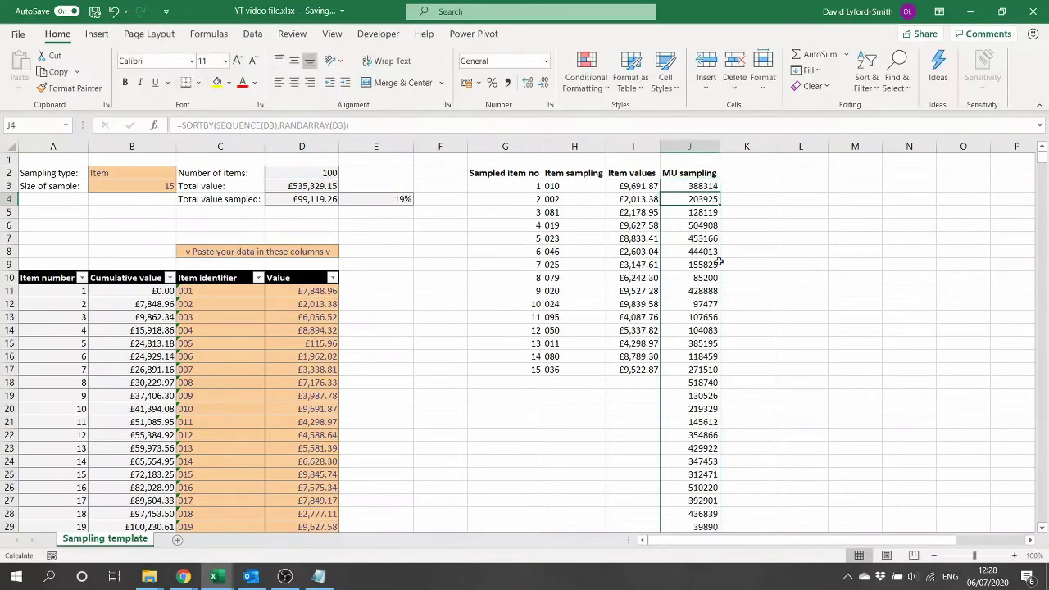
Examine the shuffled monetary unit numbers in column J against the table's Cumulative value column
click(691, 186)
click(685, 201)
click(694, 211)
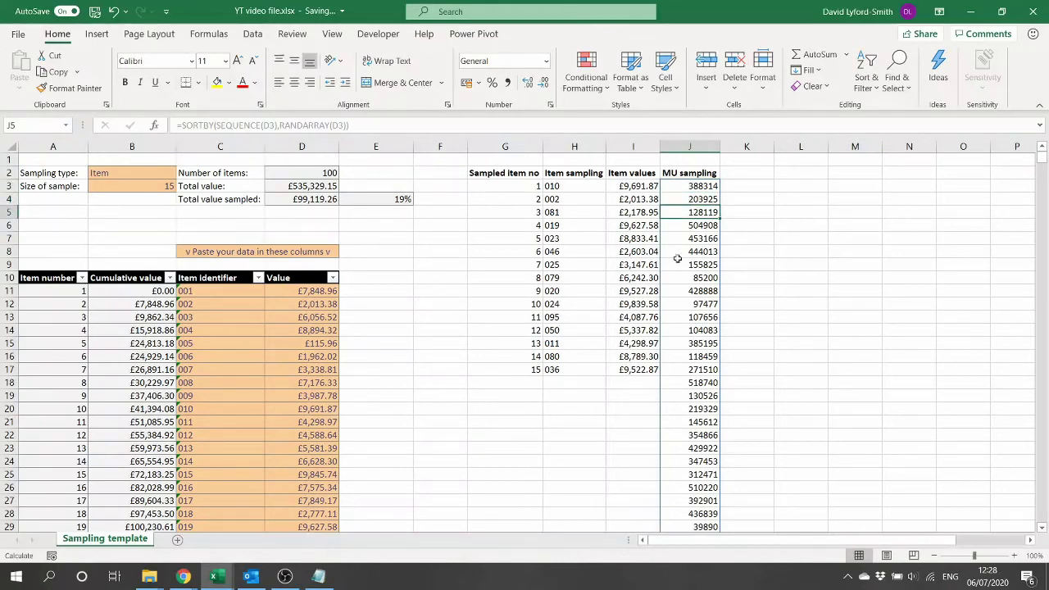
click(688, 225)
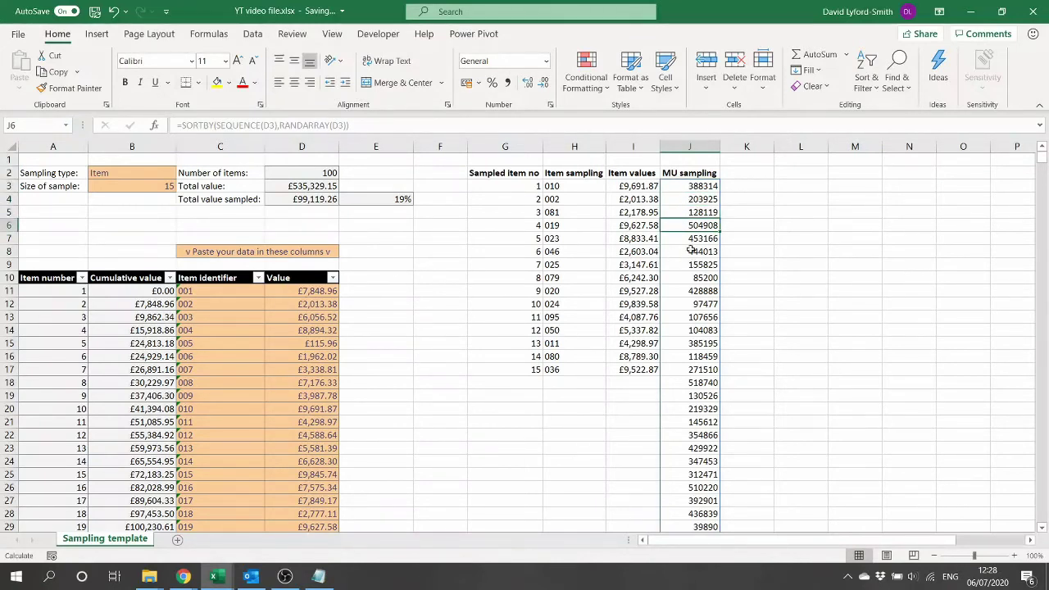
scroll(696, 258, down, 13)
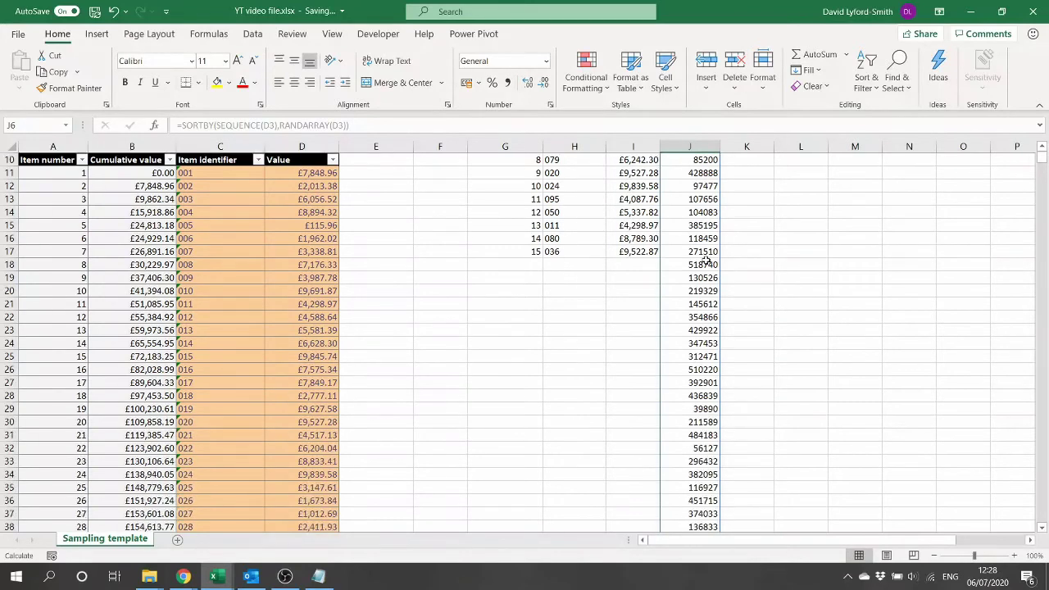
scroll(706, 262, down, 7)
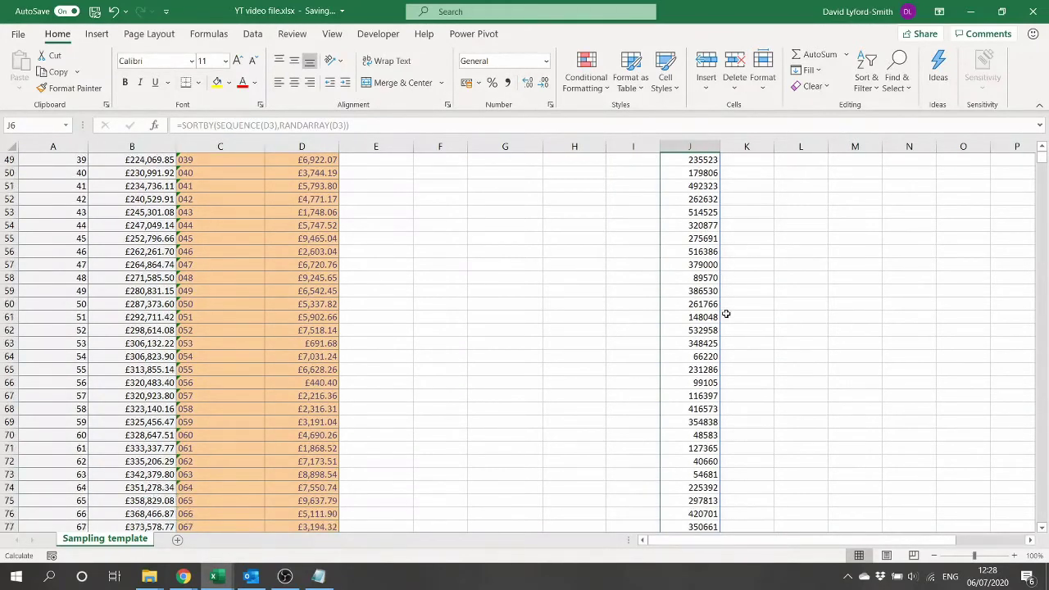
scroll(725, 313, up, 6)
scroll(724, 314, up, 14)
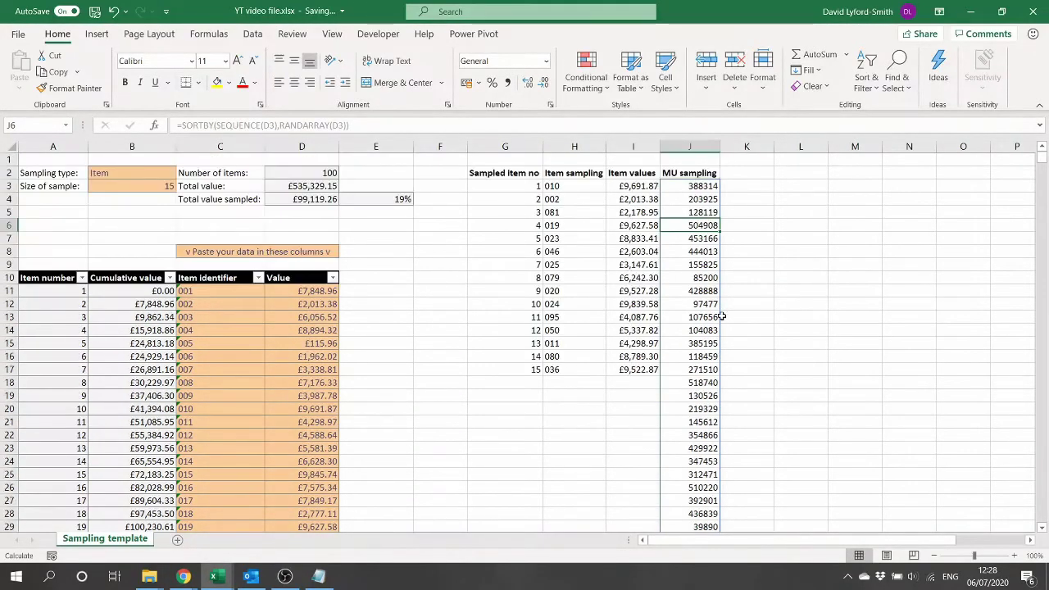
click(693, 186)
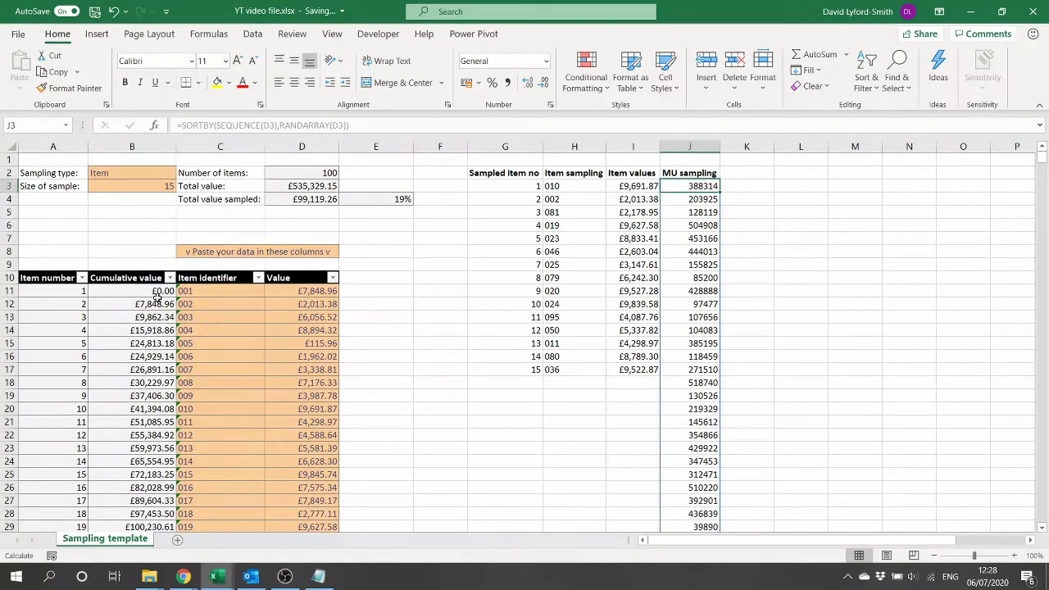
scroll(206, 402, down, 10)
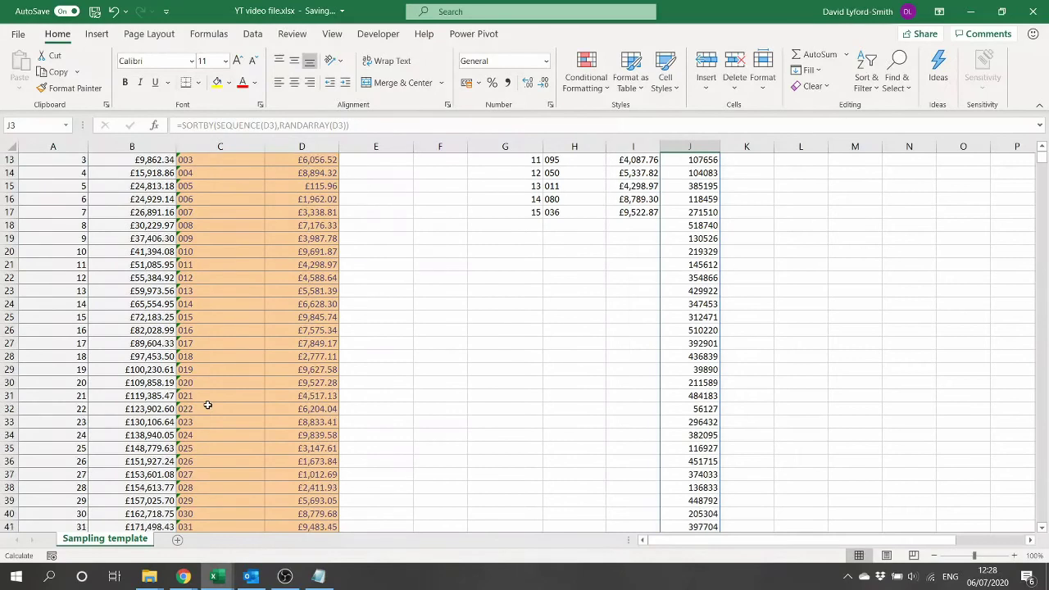
scroll(205, 403, up, 10)
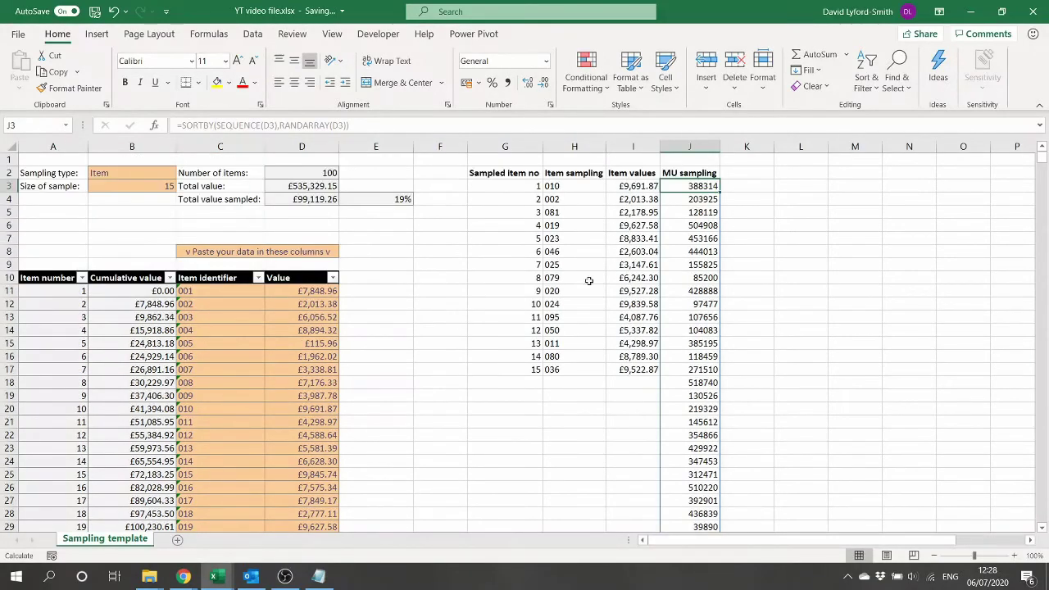
click(689, 224)
click(691, 185)
key(F2)
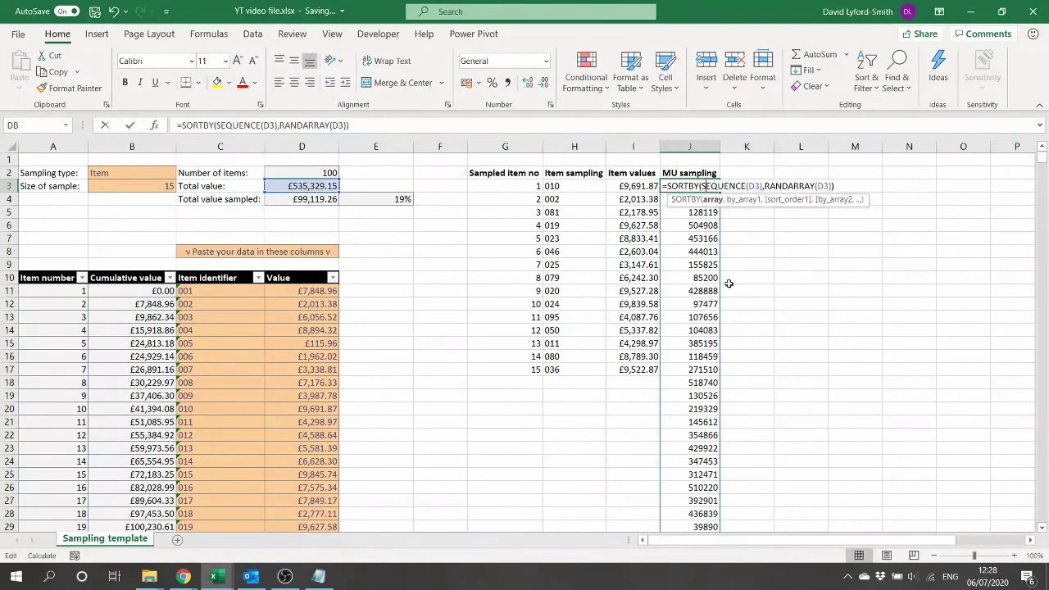
text(ind)
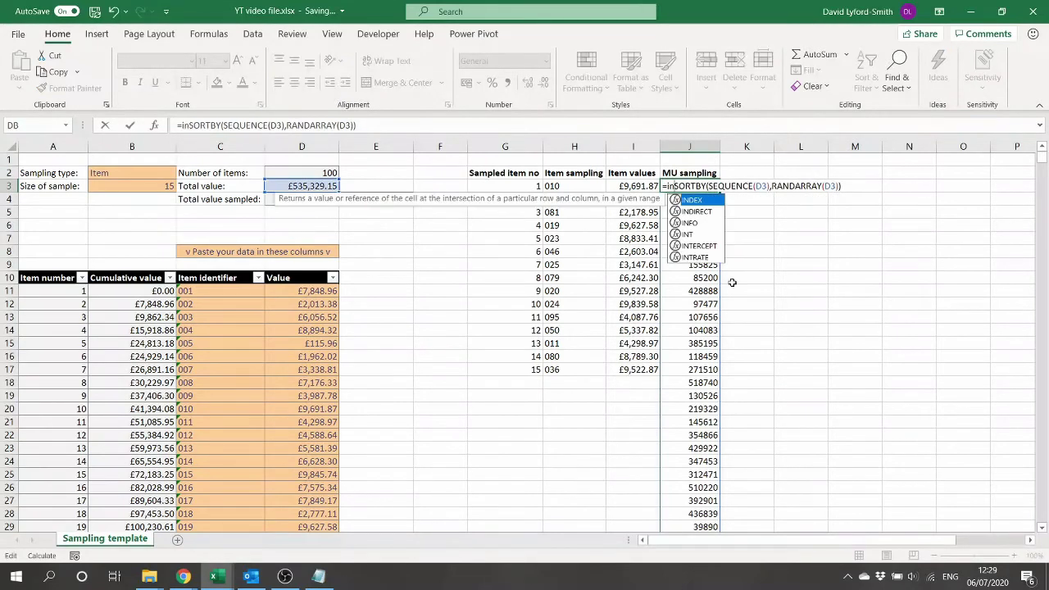
key(Tab)
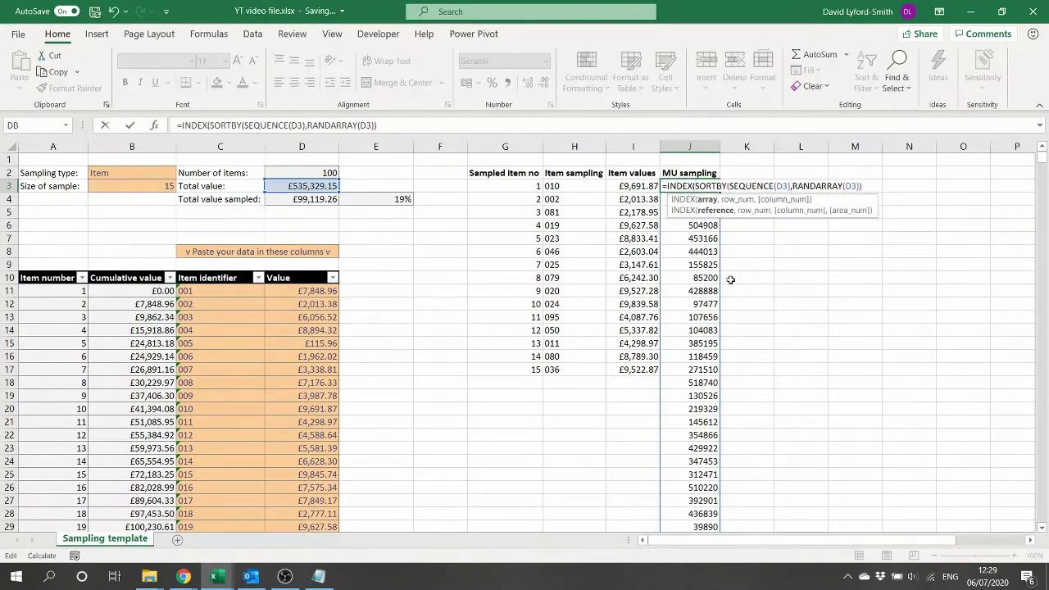
click(196, 292)
key(ctrl+shift+Down)
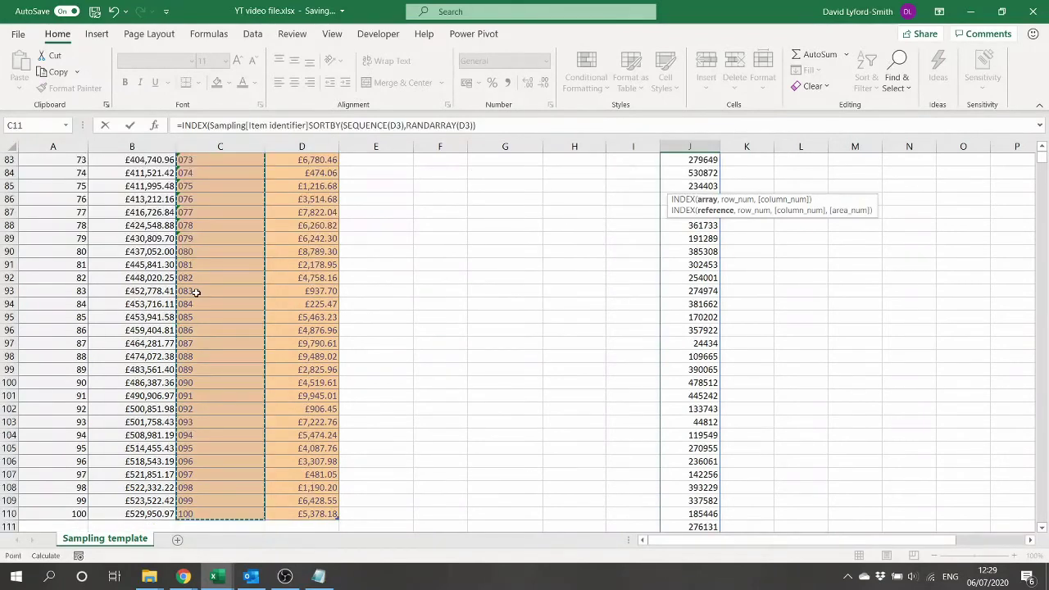
text(,)
key(Escape)
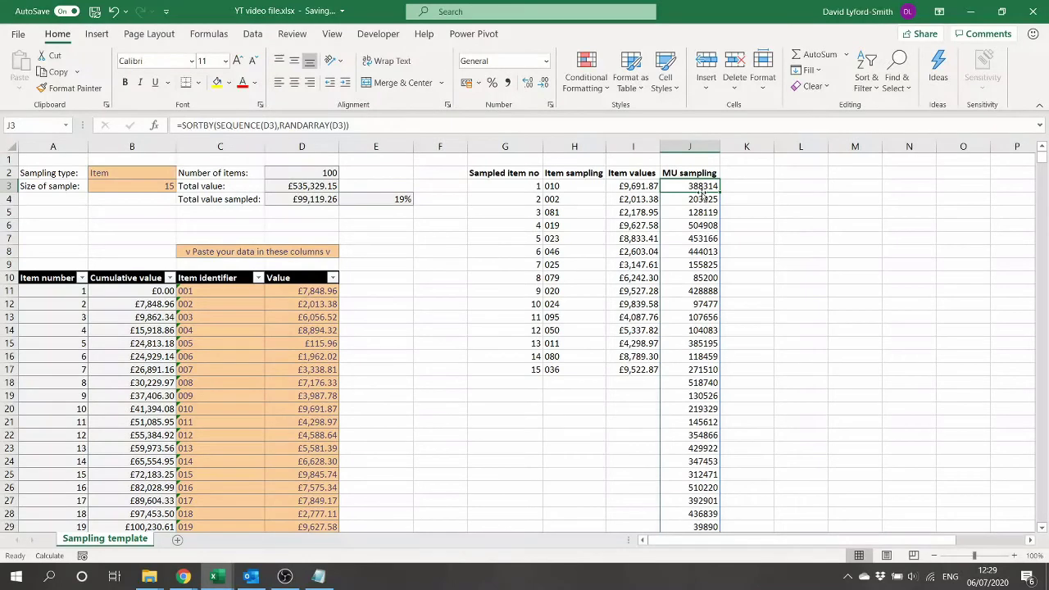
Begin wrapping the J3 SORTBY formula in INDEX, with Sampling[Item identifier] as the array to return from
double_click(695, 186)
click(667, 186)
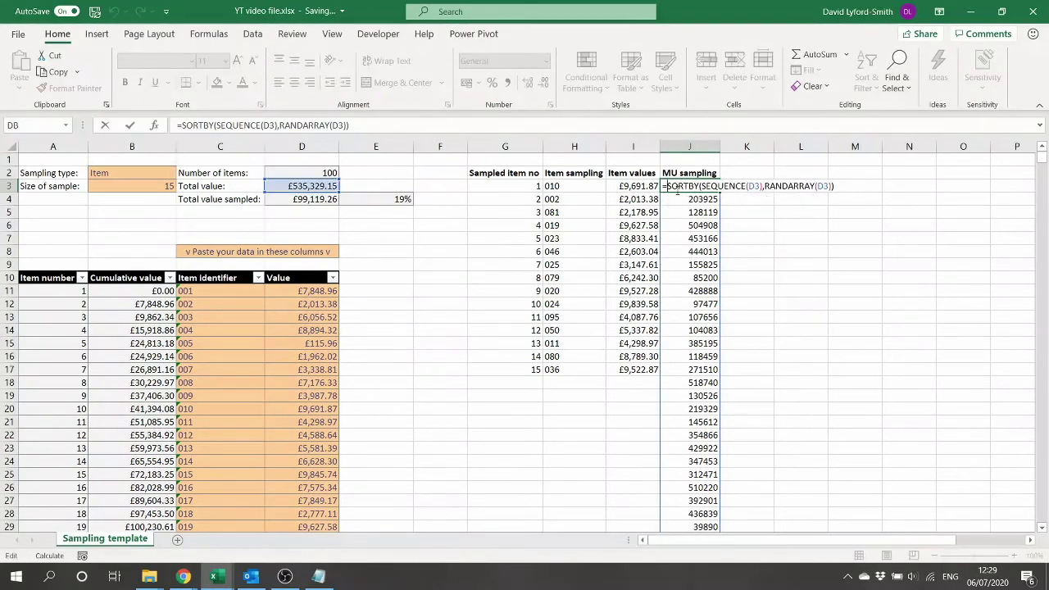
text(index(s)
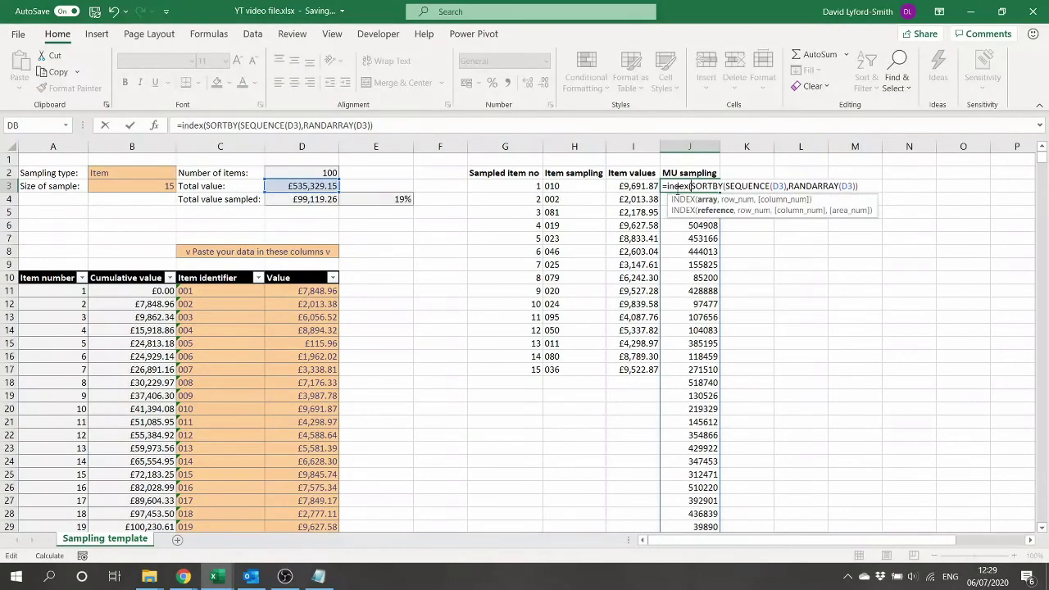
text(ampling)
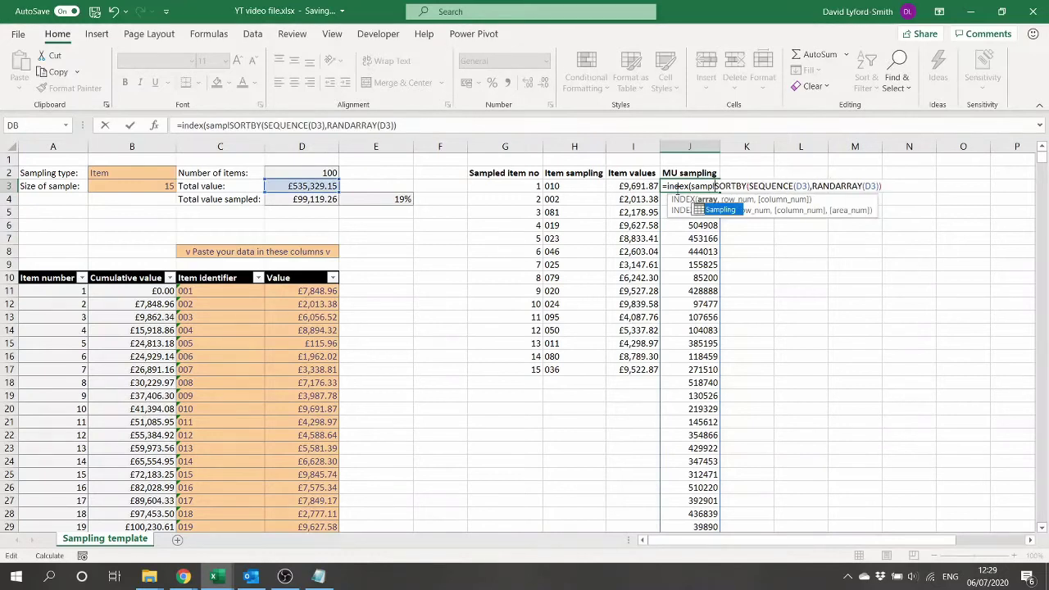
text([it)
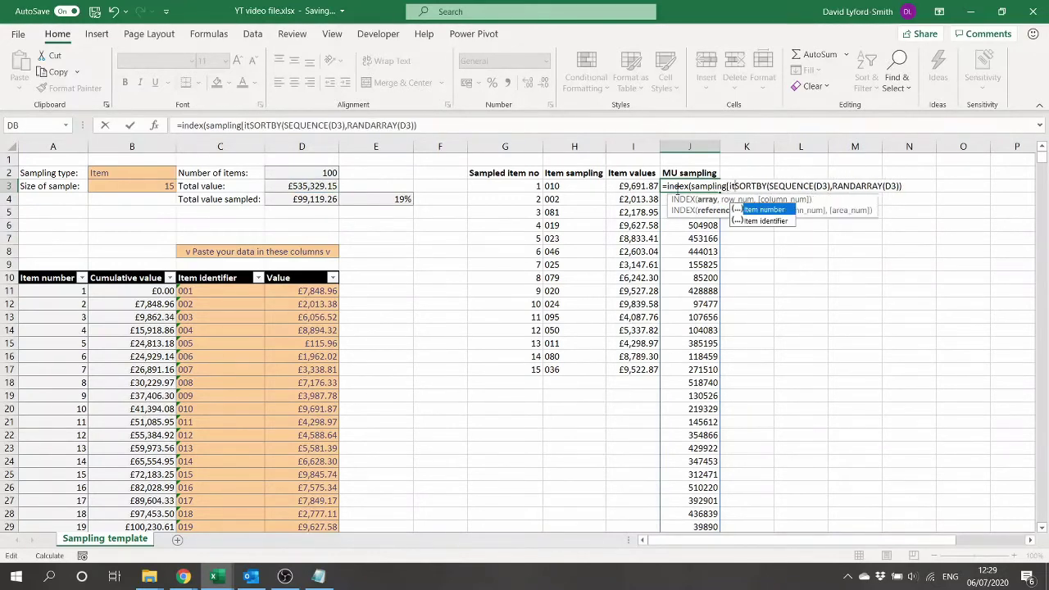
key(Down)
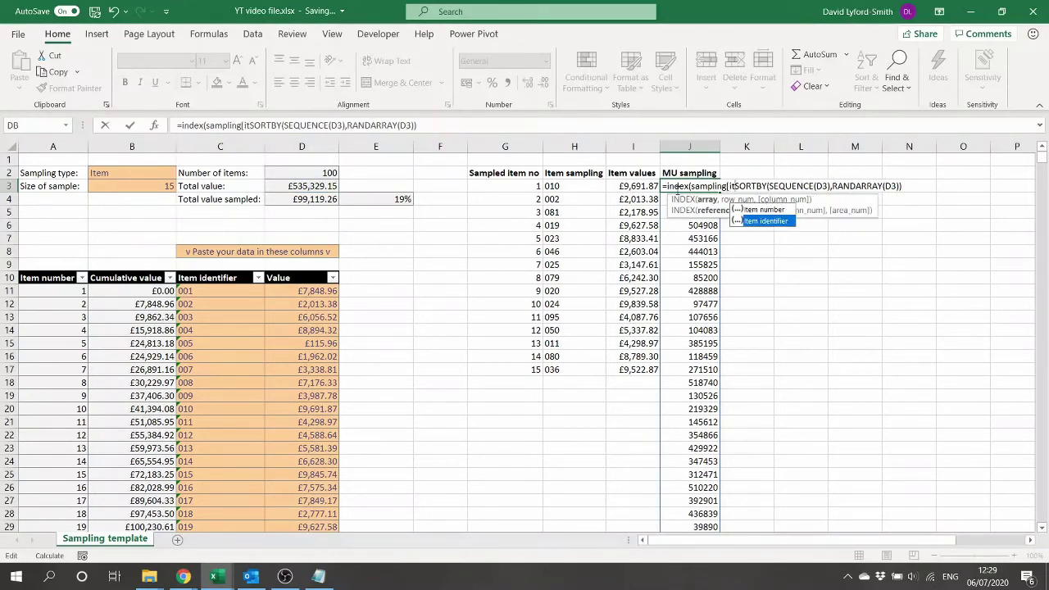
key(Tab)
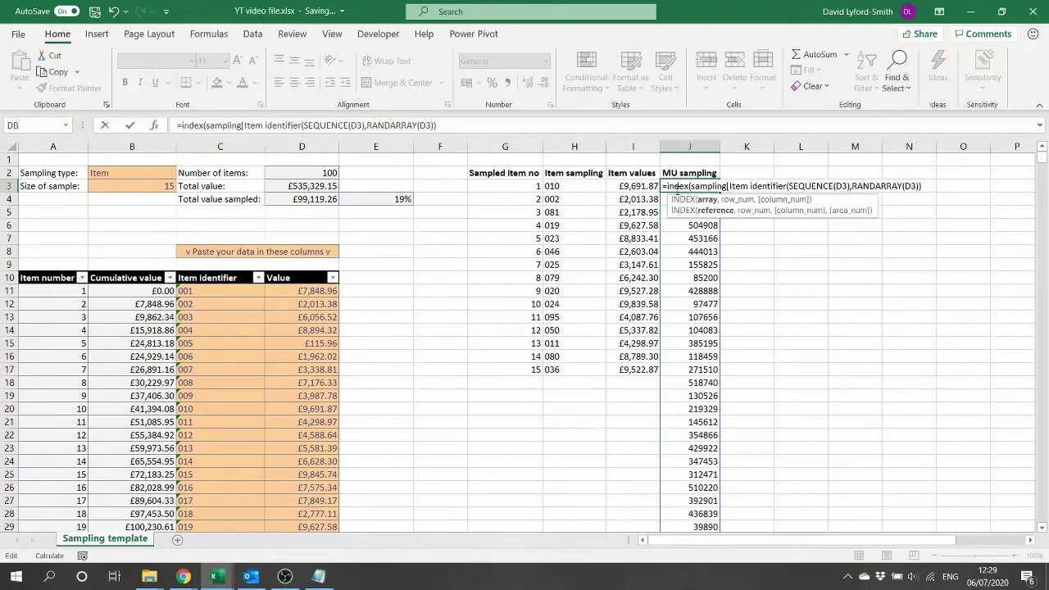
text(],sort)
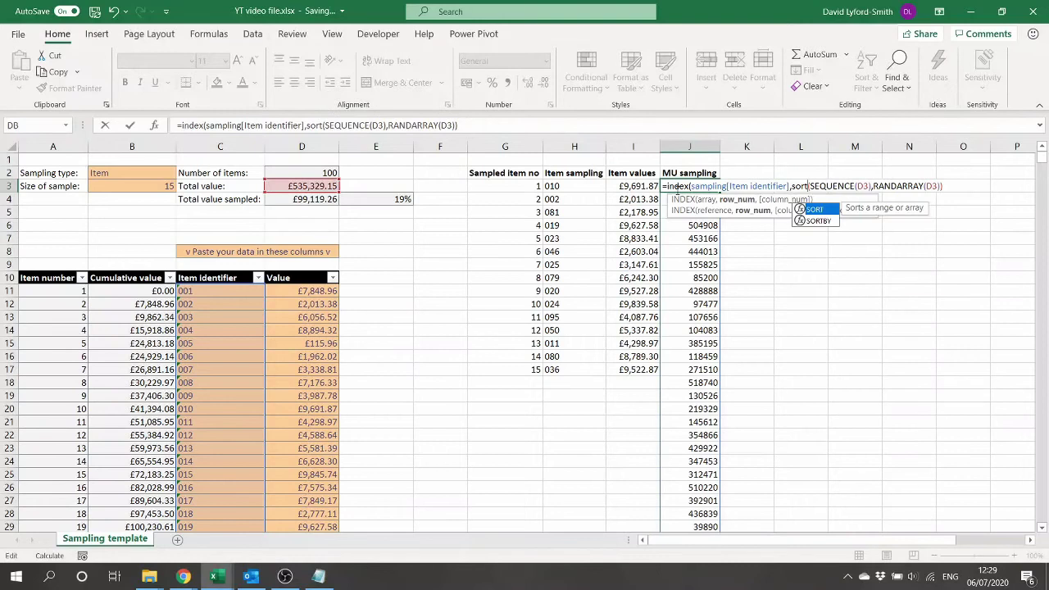
key(Down)
key(Tab)
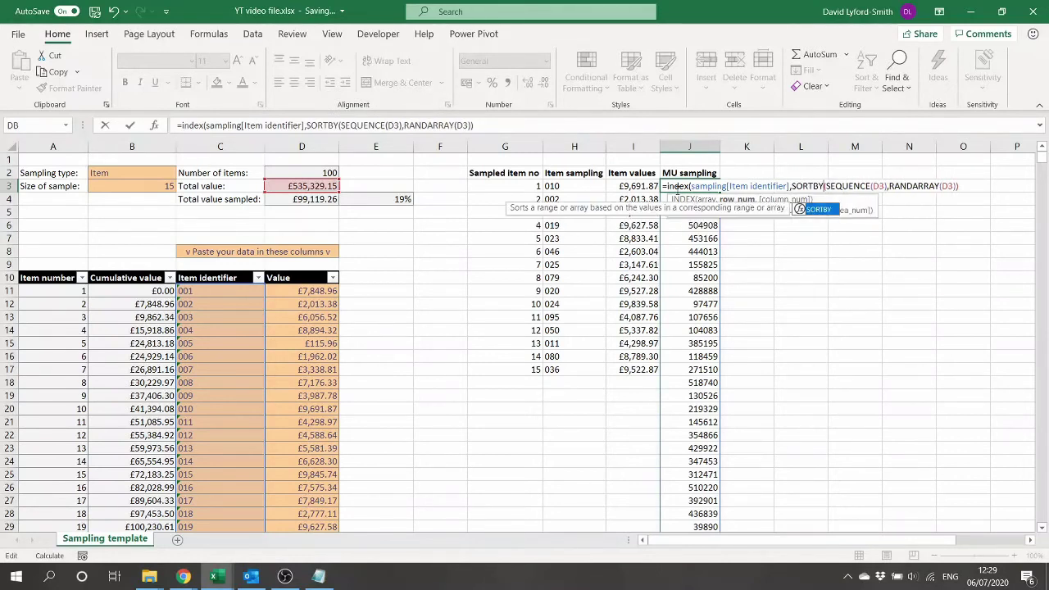
Nest the SORTBY in MATCH against Sampling[Cumulative value] with match type 1, close both brackets and enter the J3 formula
text(mat)
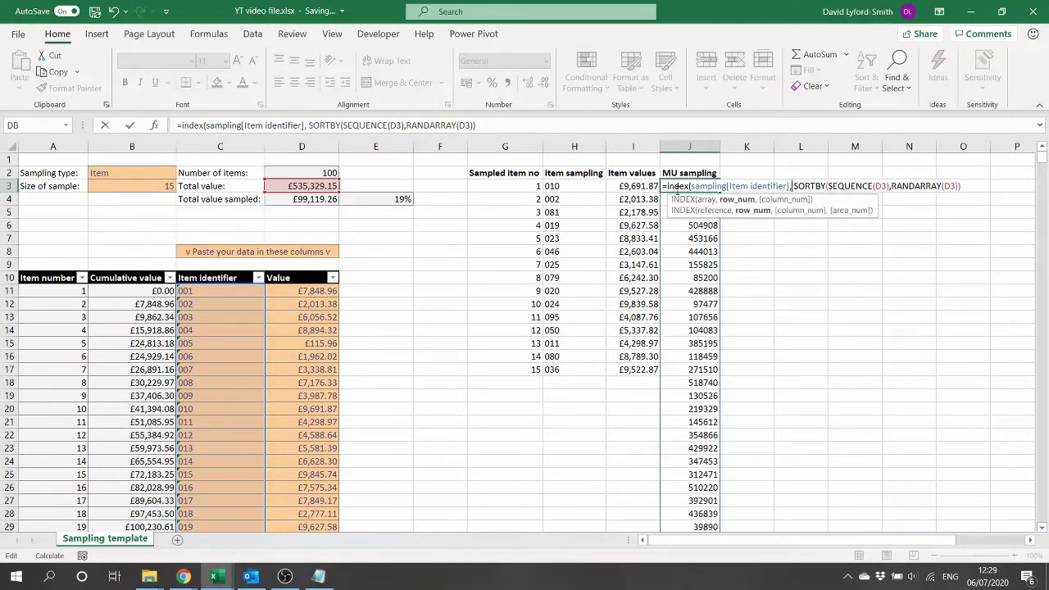
key(Tab)
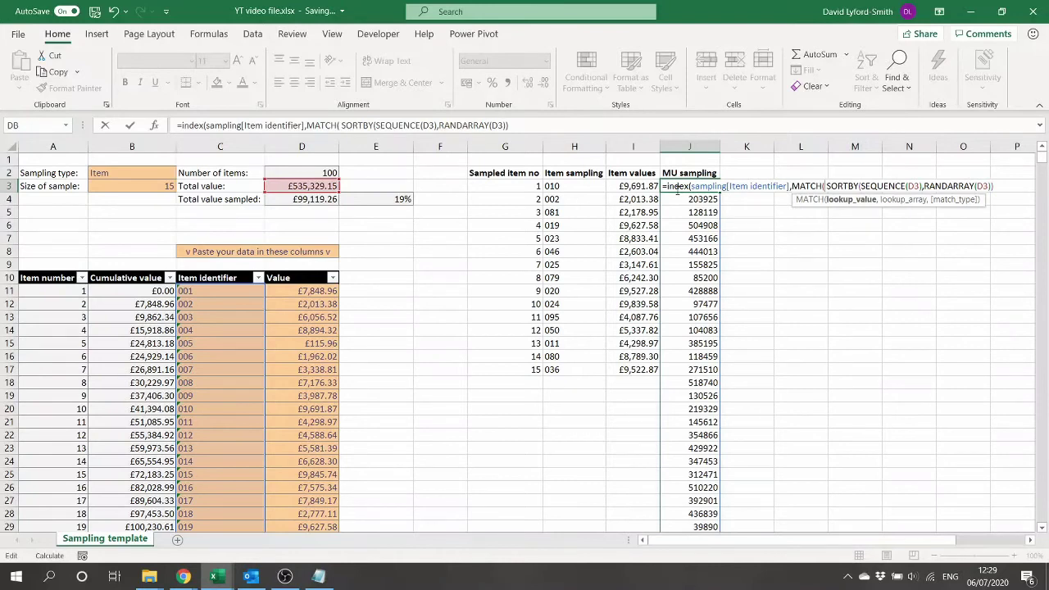
key(Delete)
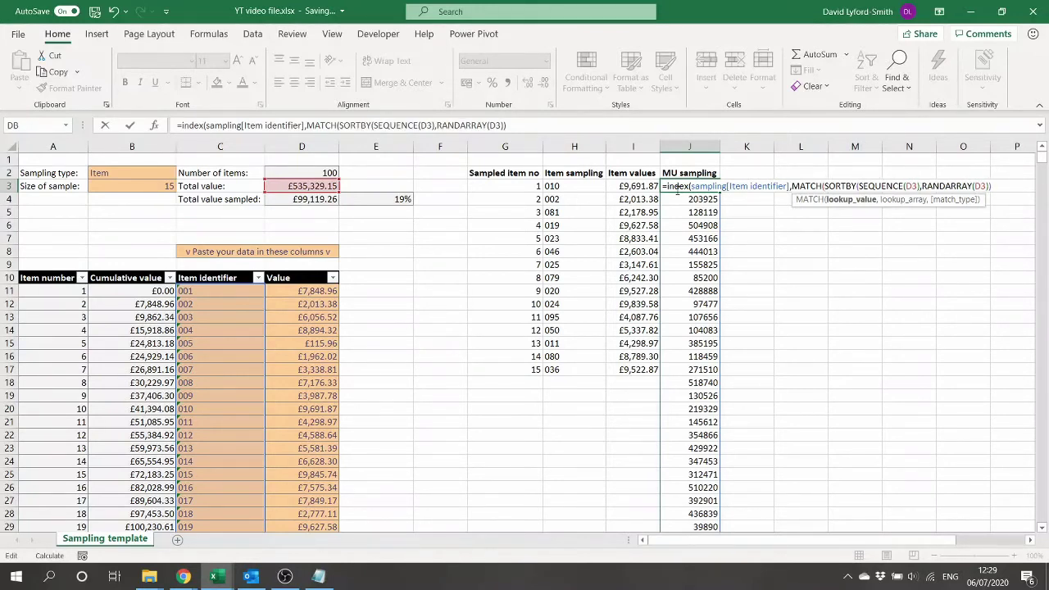
text(,)
click(143, 342)
key(ctrl+space)
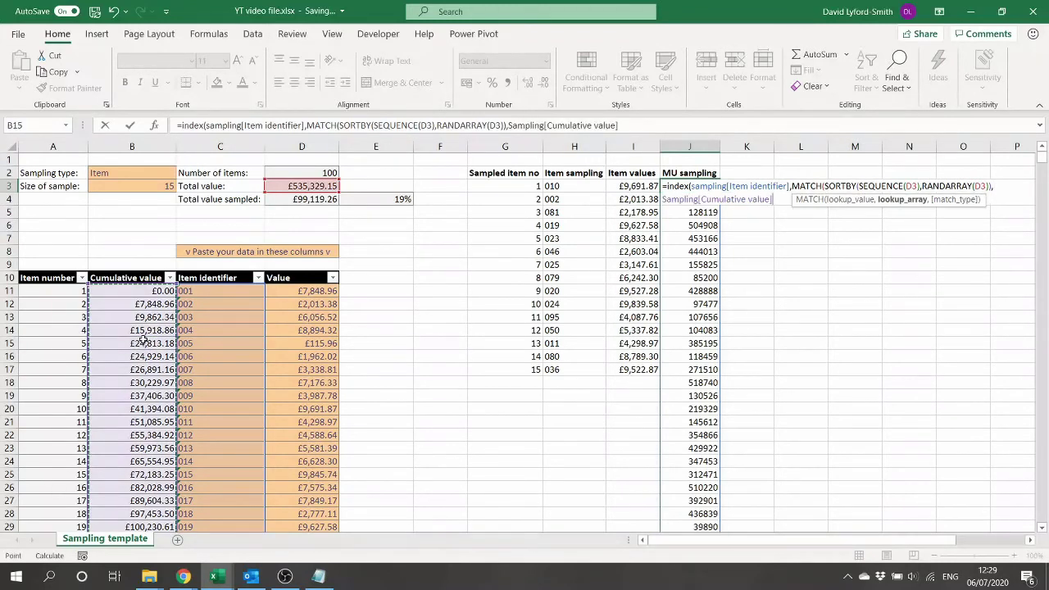
text(,)
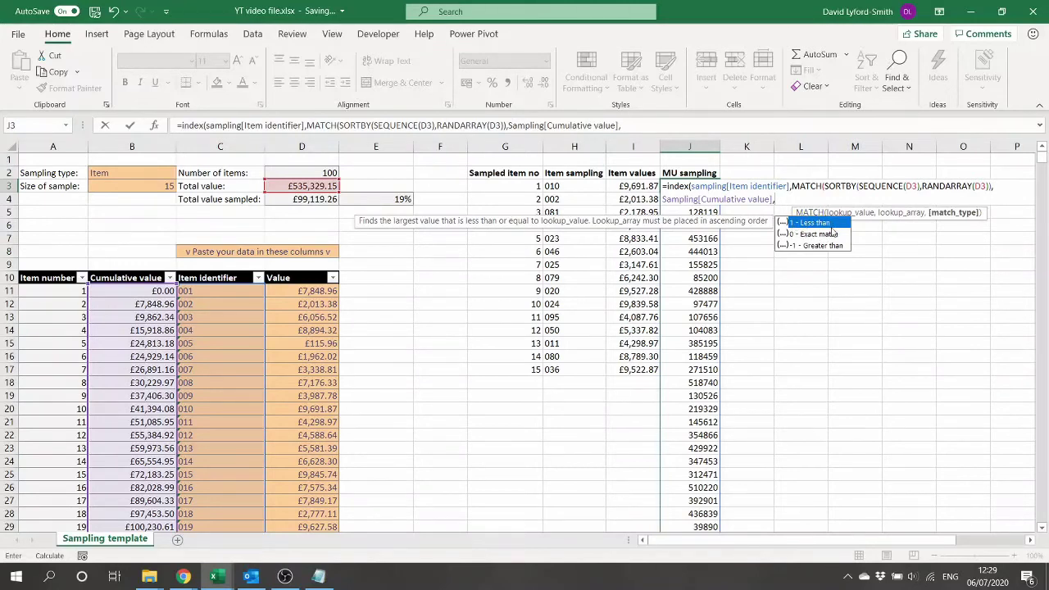
text(1))
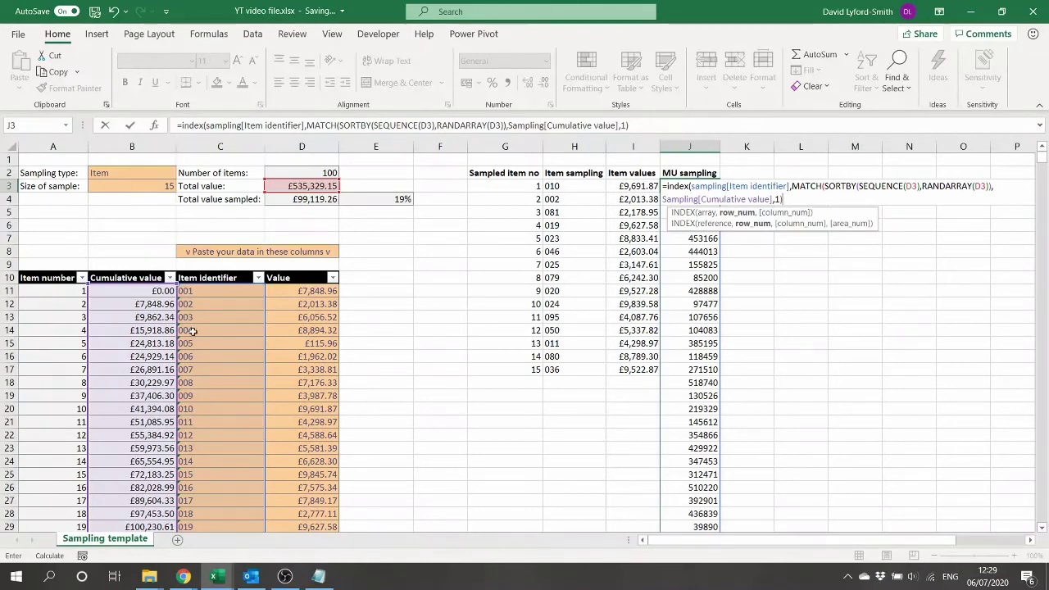
key(Return)
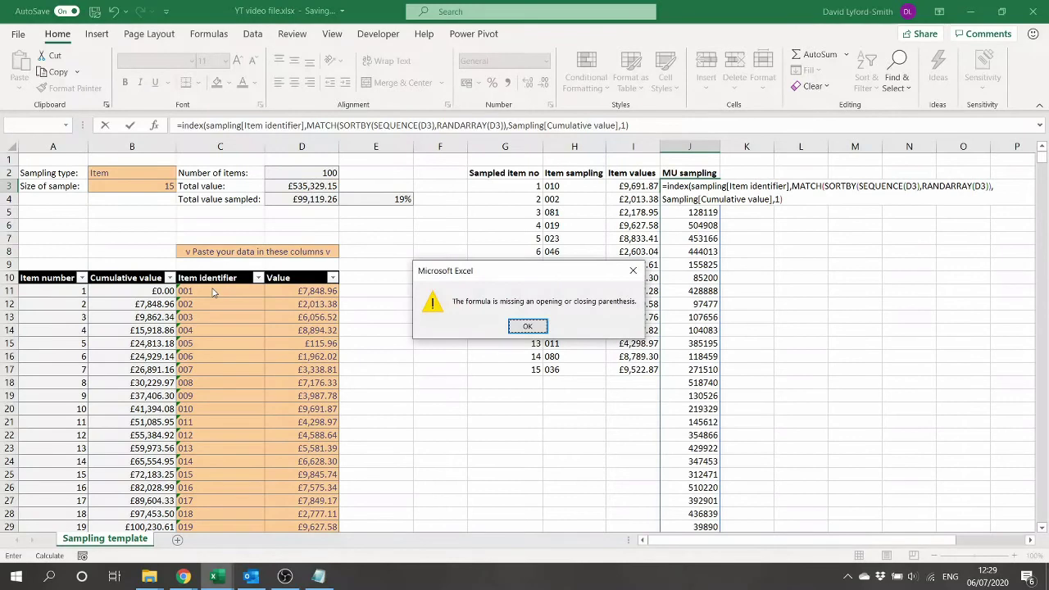
key(Return)
key(End)
text())
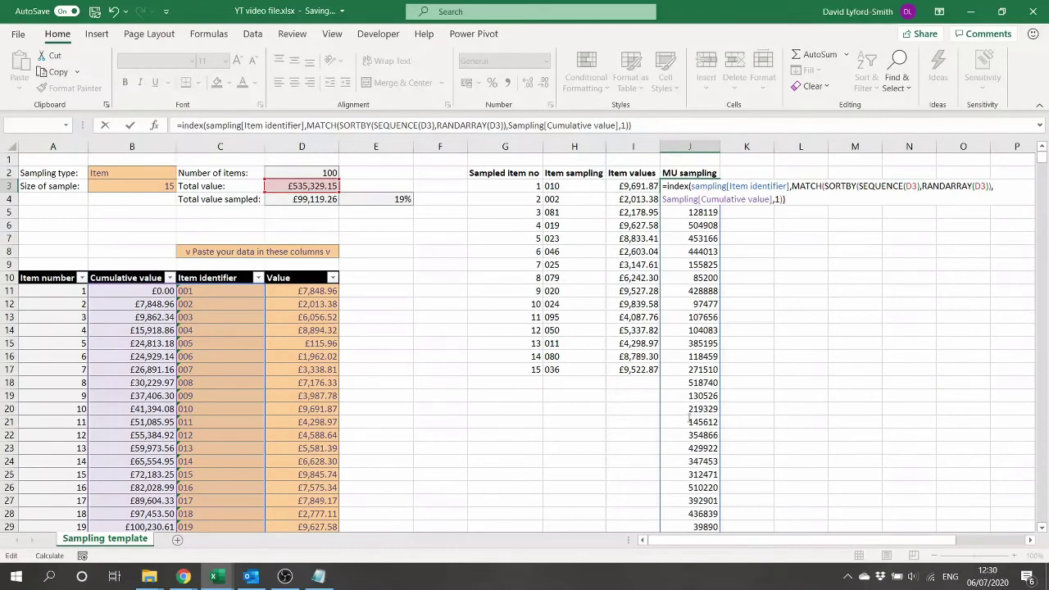
key(Return)
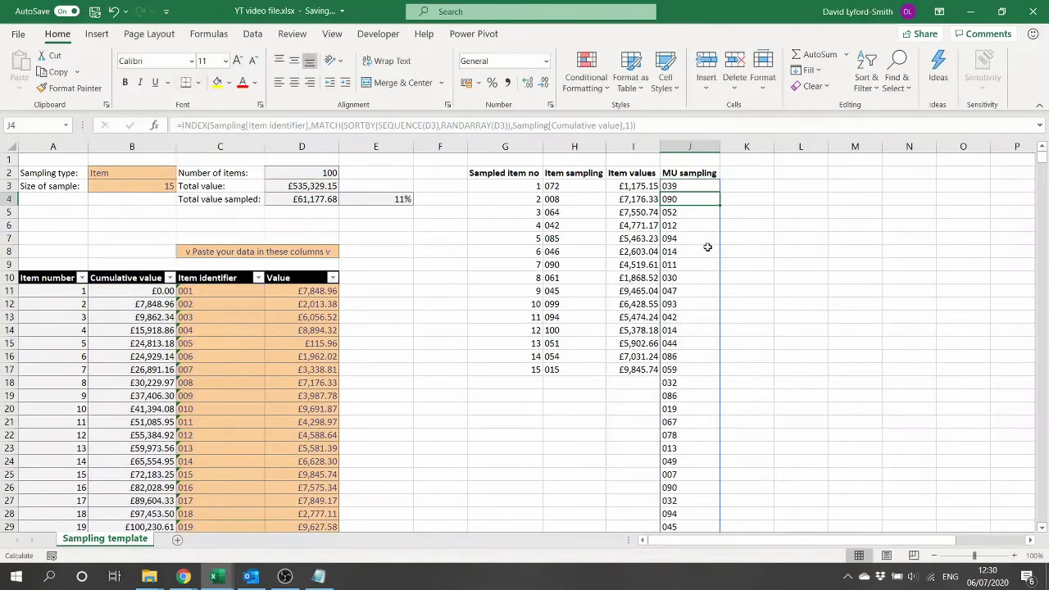
Examine the MU sampling formula in J3 alongside the first Cumulative value formula in B11
click(683, 188)
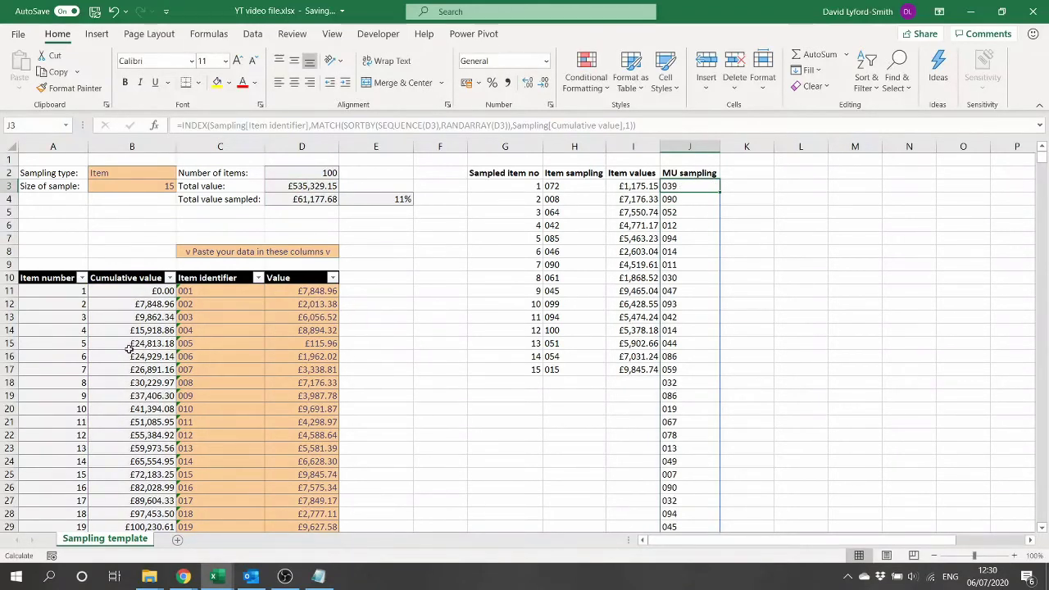
click(148, 289)
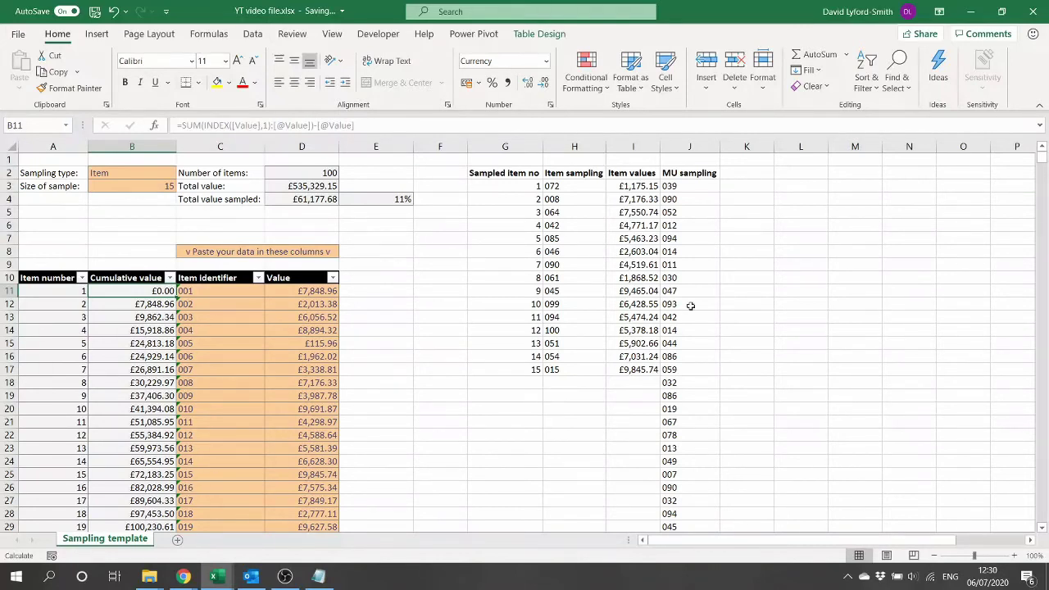
click(686, 187)
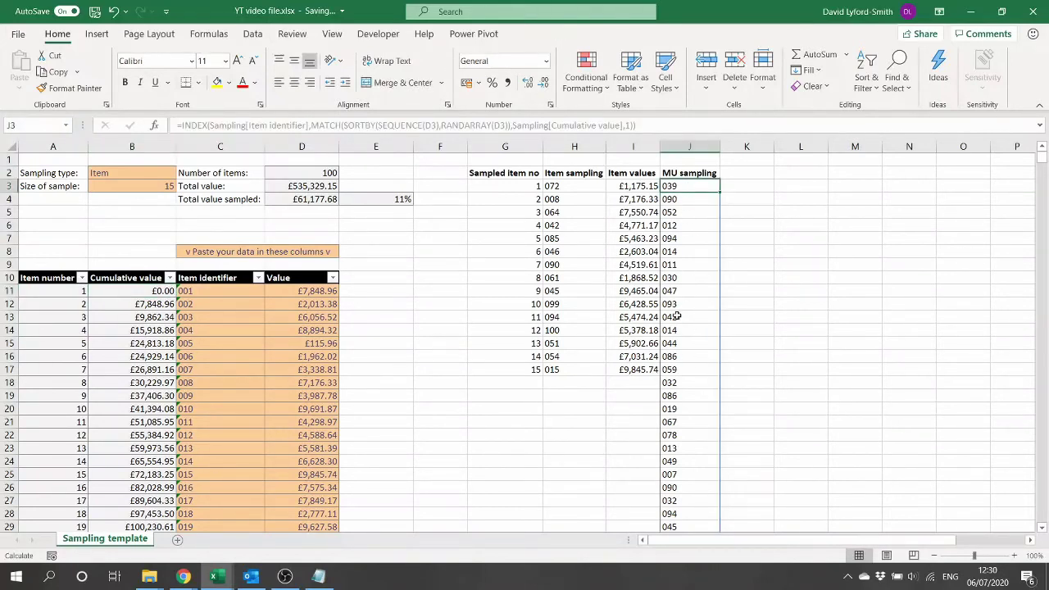
Preview duplicate-value highlighting on the entire spilled MU sampling list, then dismiss it without applying
key(ctrl+shift+Down)
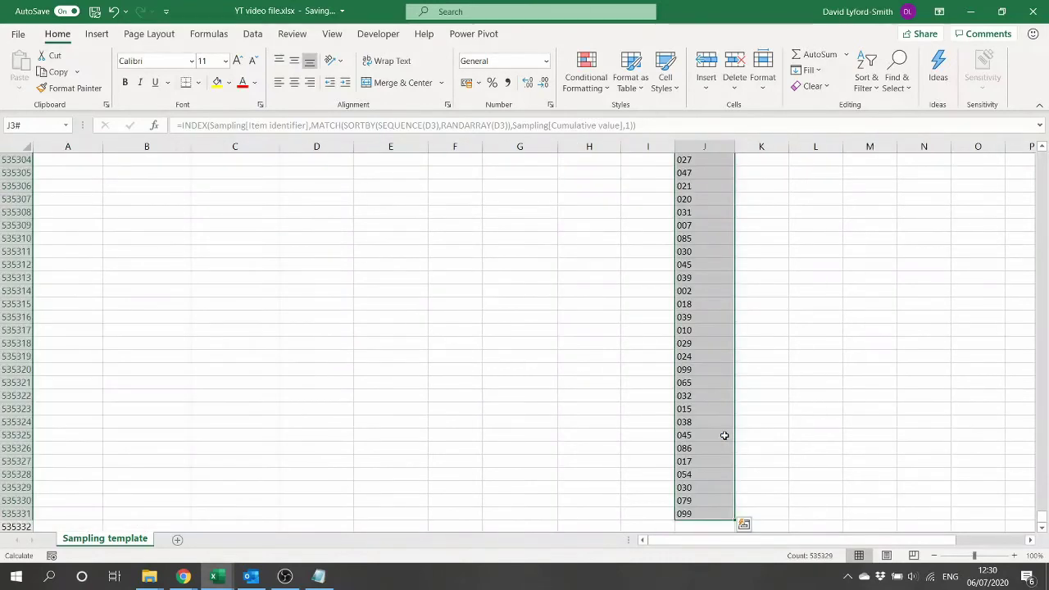
key(ctrl+BackSpace)
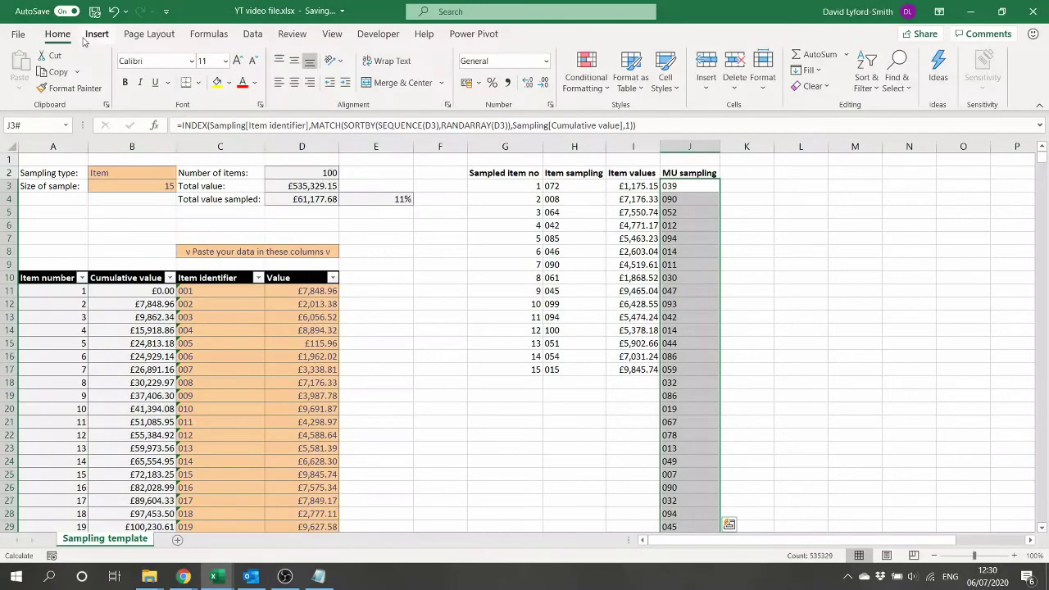
click(601, 84)
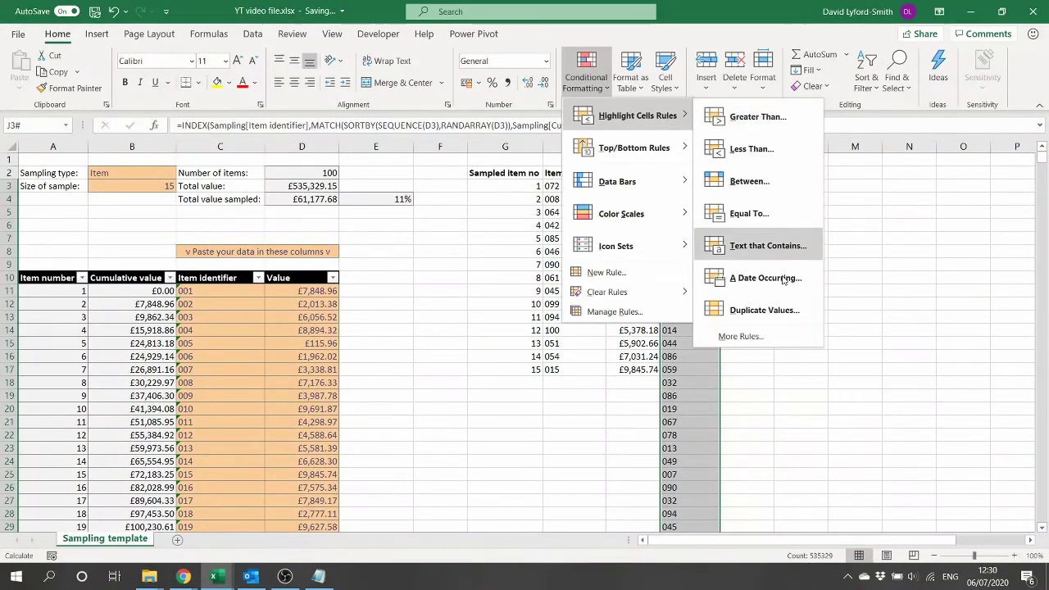
key(Escape)
key(Escape)
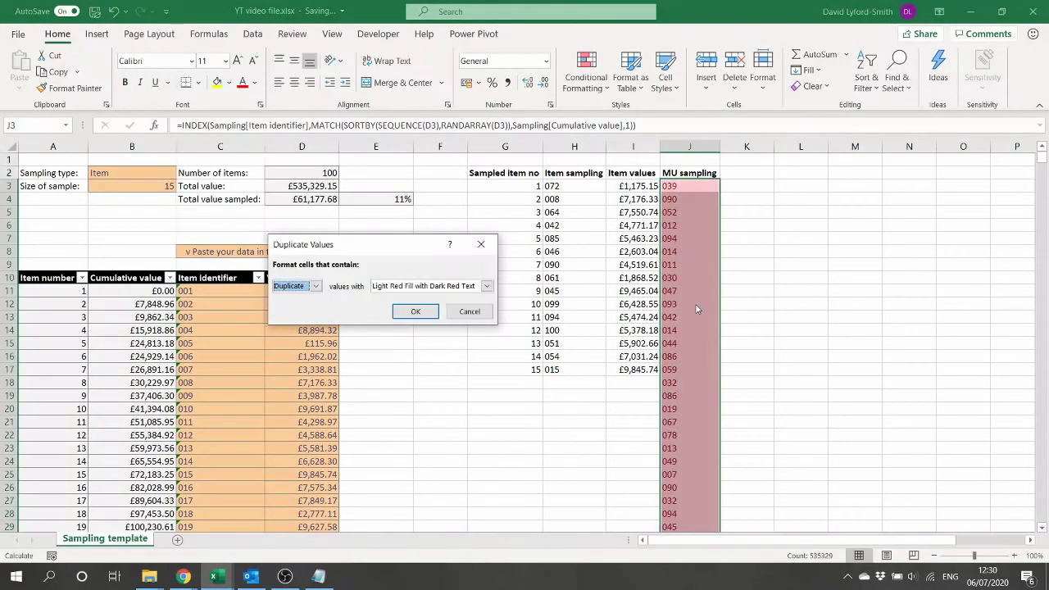
click(478, 312)
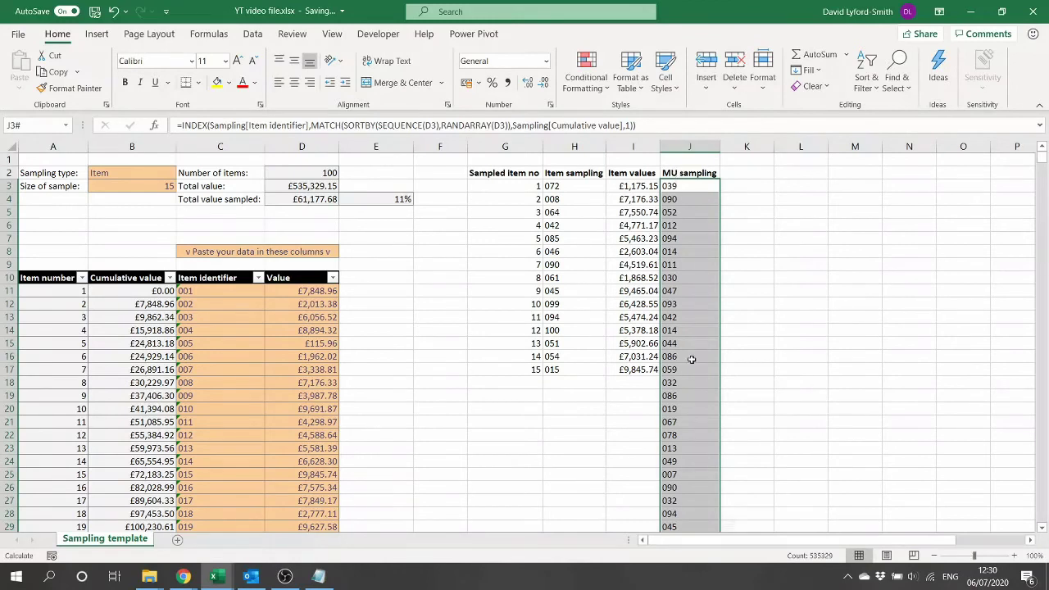
Wrap the whole J3 INDEX formula in UNIQUE so each item identifier appears only once in the MU sampling list
double_click(682, 185)
key(Left)
key(Left)
key(Left)
key(Left)
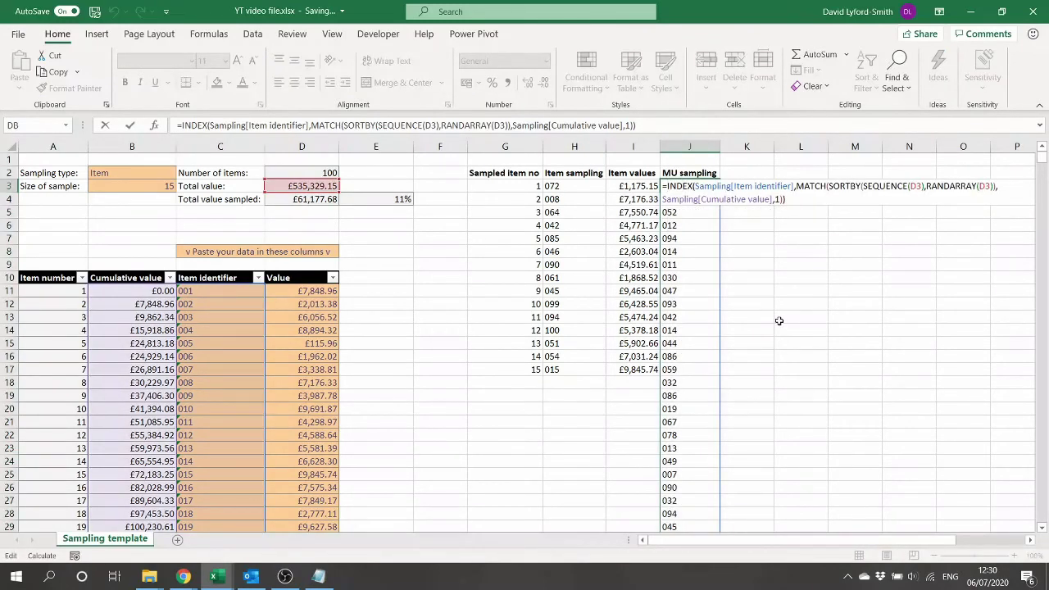
text(uni)
key(Down)
key(Down)
key(Tab)
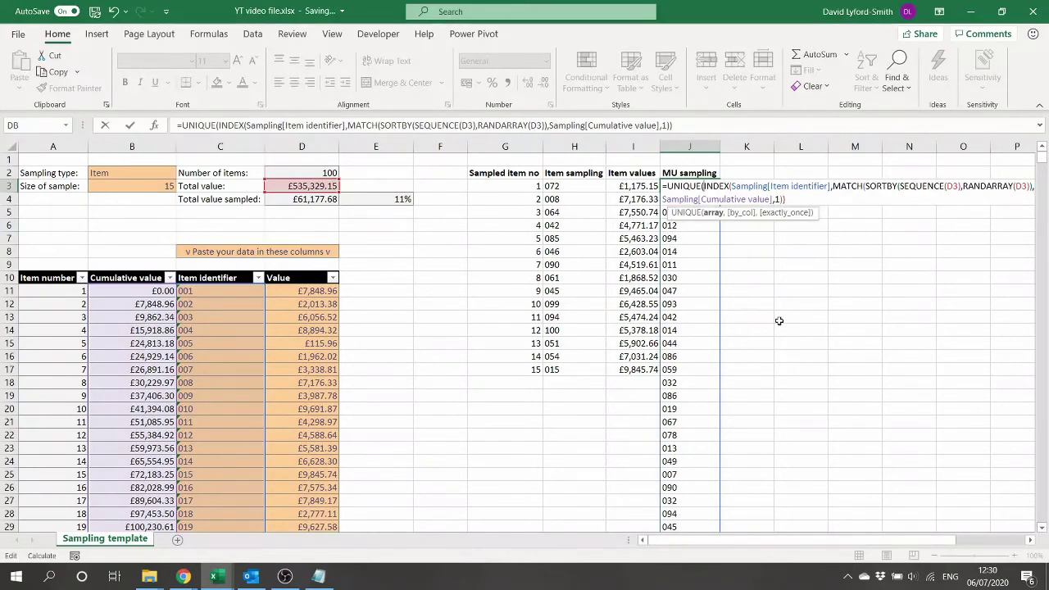
text())
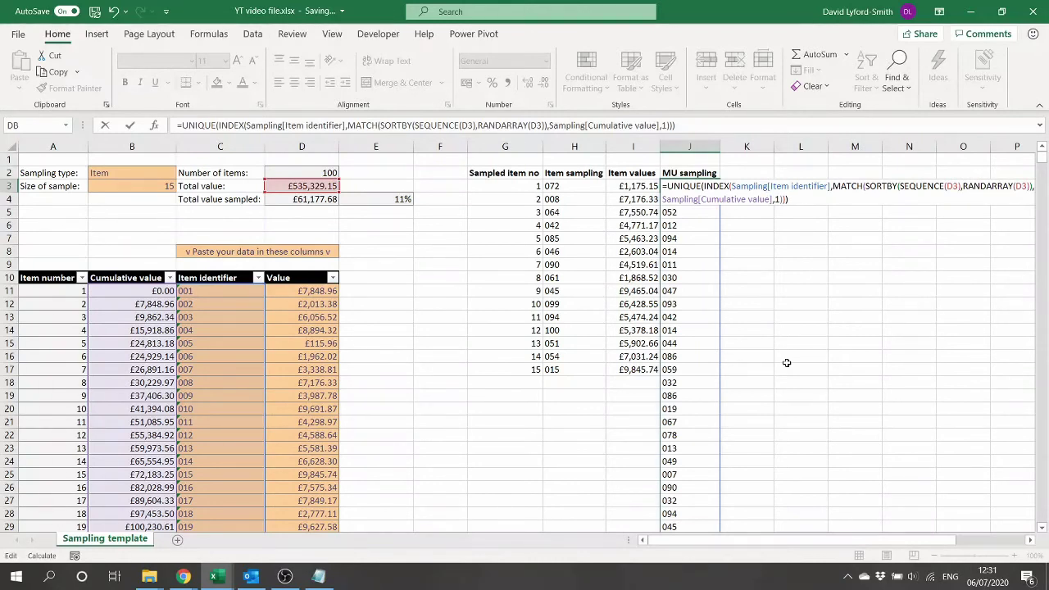
key(Return)
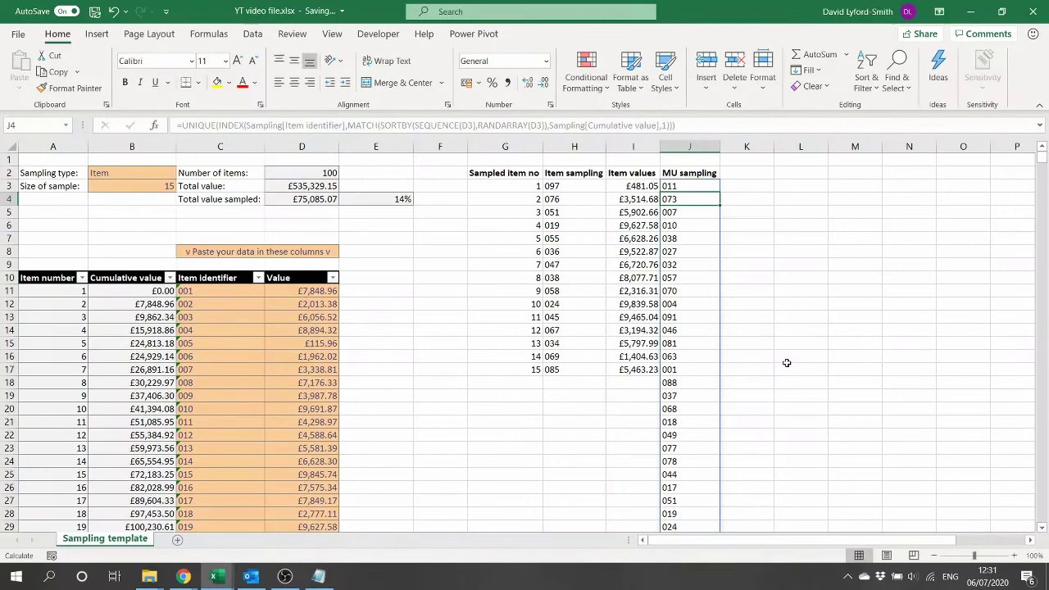
Check the length and item count of the spilled unique MU sampling list in column J
key(Up)
key(ctrl+shift+Down)
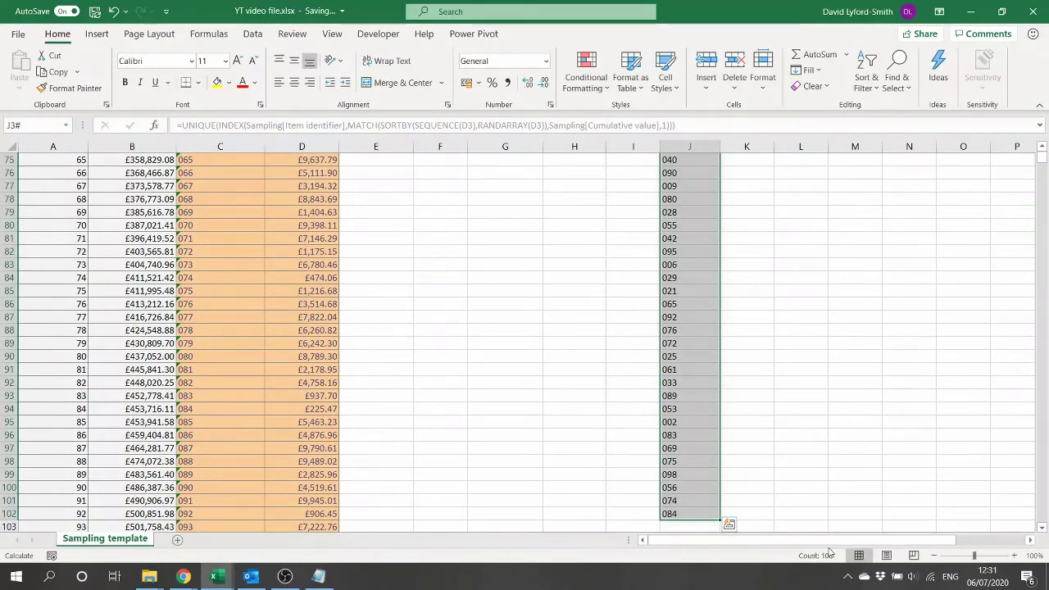
Compare the first and last identifiers in the unique MU sampling list with their values in the Sampling table
scroll(714, 279, up, 9)
scroll(713, 279, up, 16)
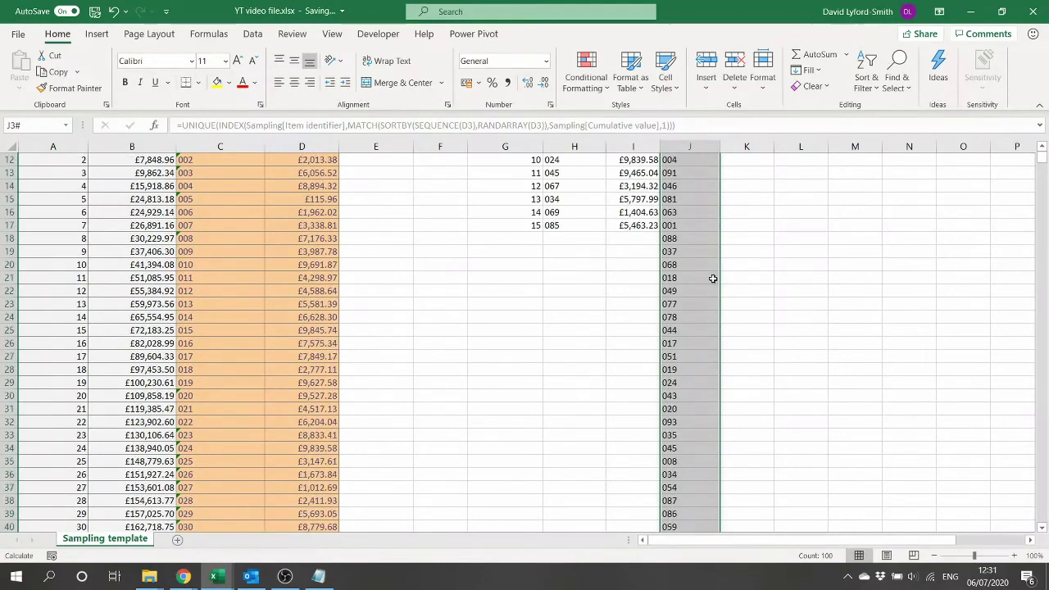
click(688, 187)
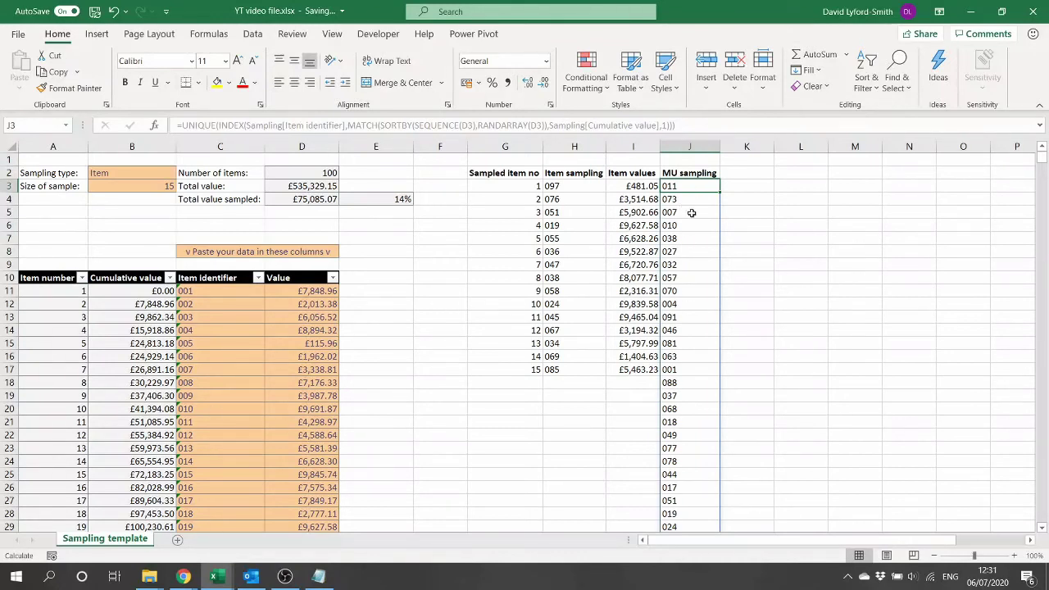
scroll(692, 212, down, 20)
click(683, 500)
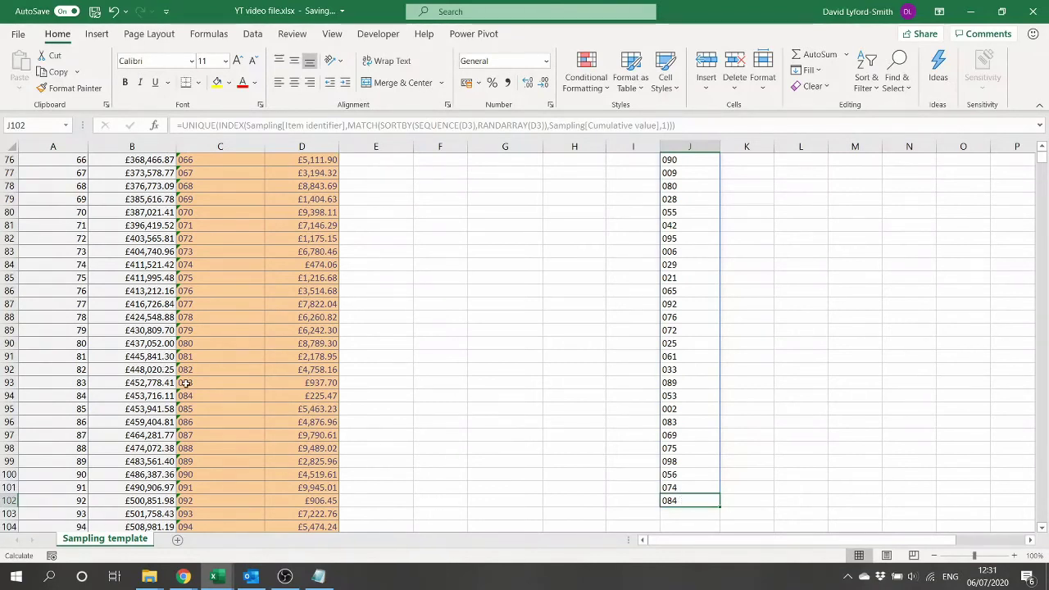
click(294, 397)
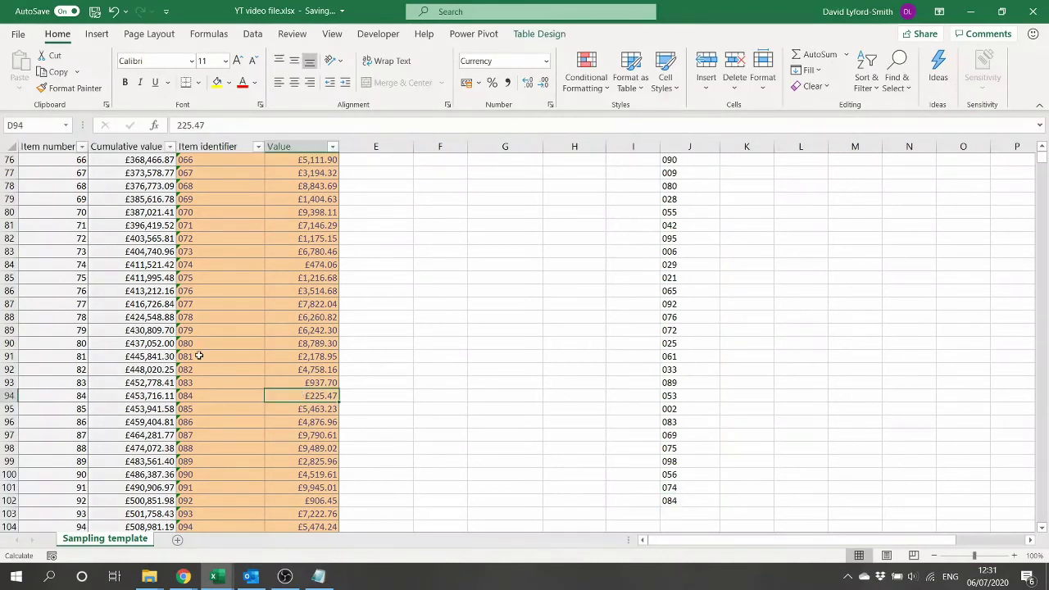
click(280, 264)
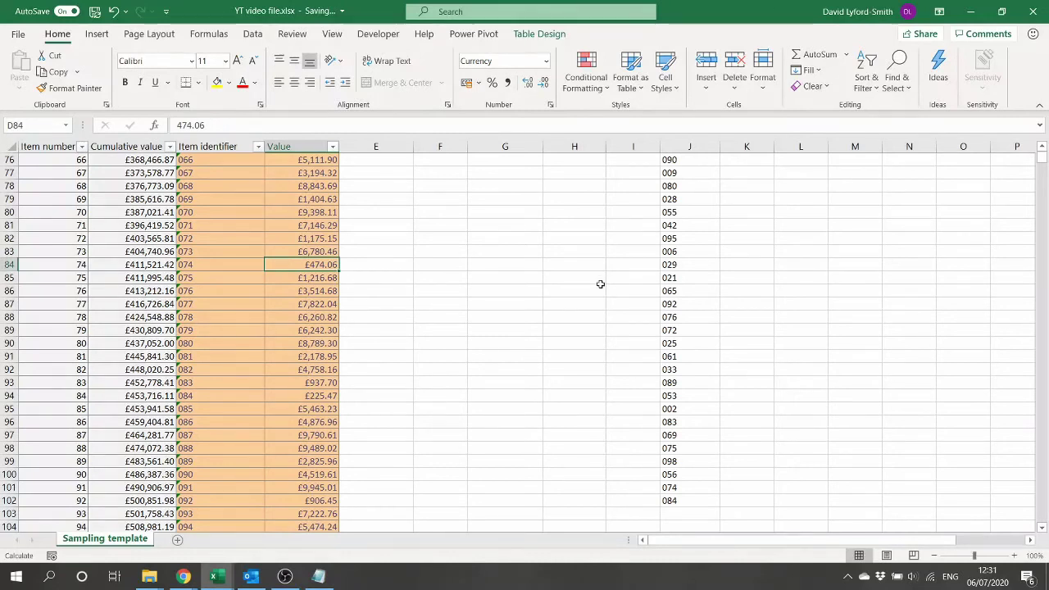
scroll(692, 409, up, 20)
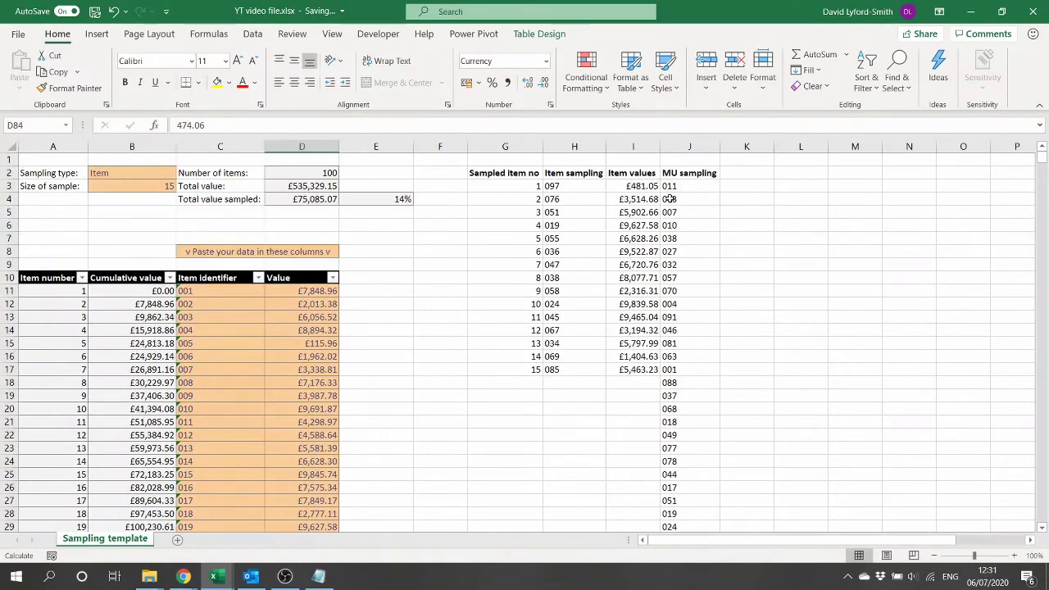
click(689, 187)
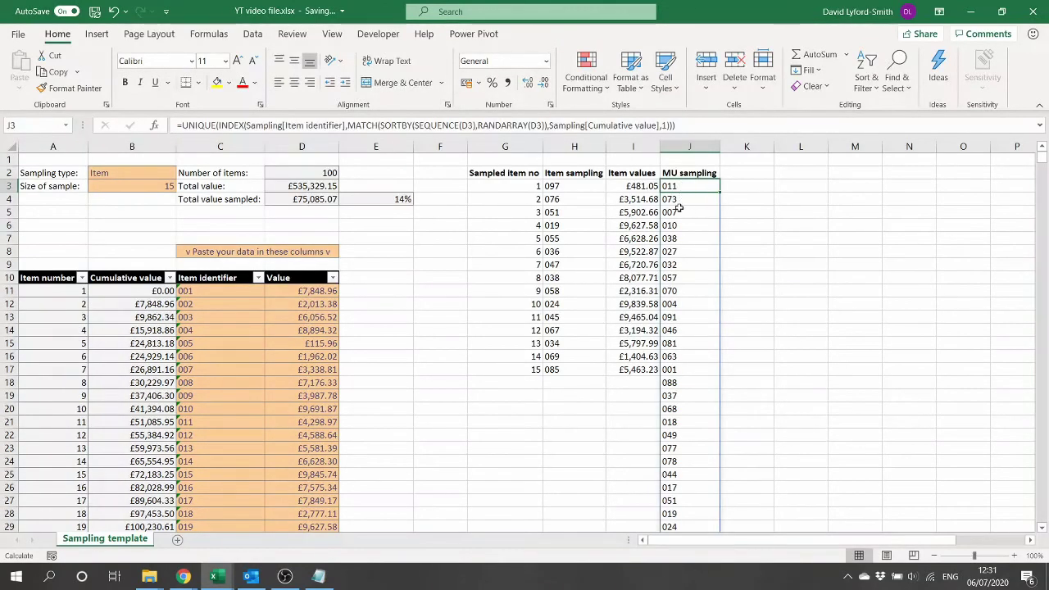
click(301, 368)
click(297, 422)
click(297, 411)
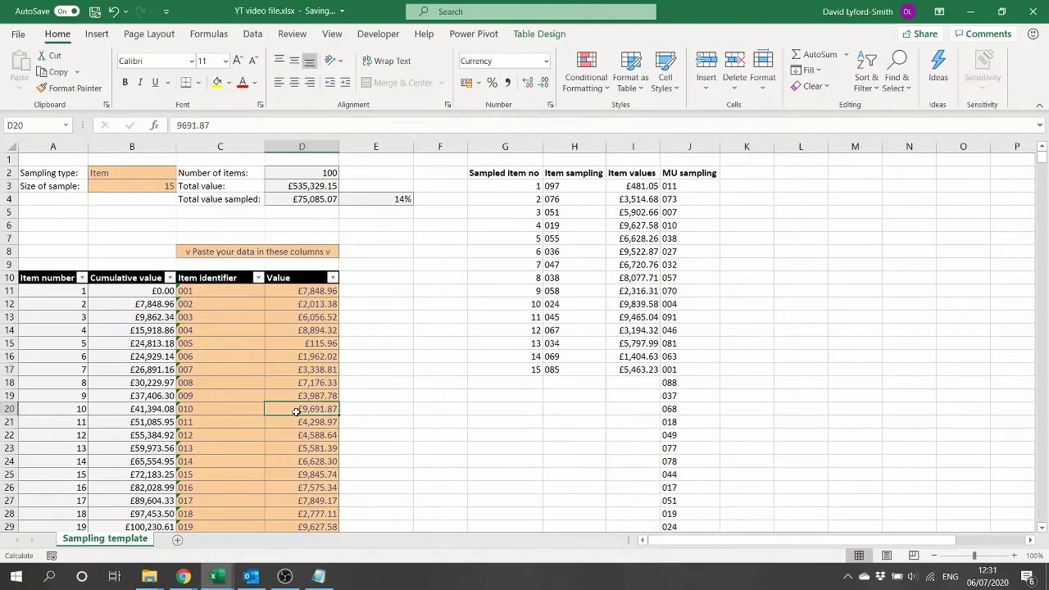
Wrap the J3 UNIQUE formula in an outer INDEX with G3# as the row numbers, limiting the MU list to the sample size
click(679, 186)
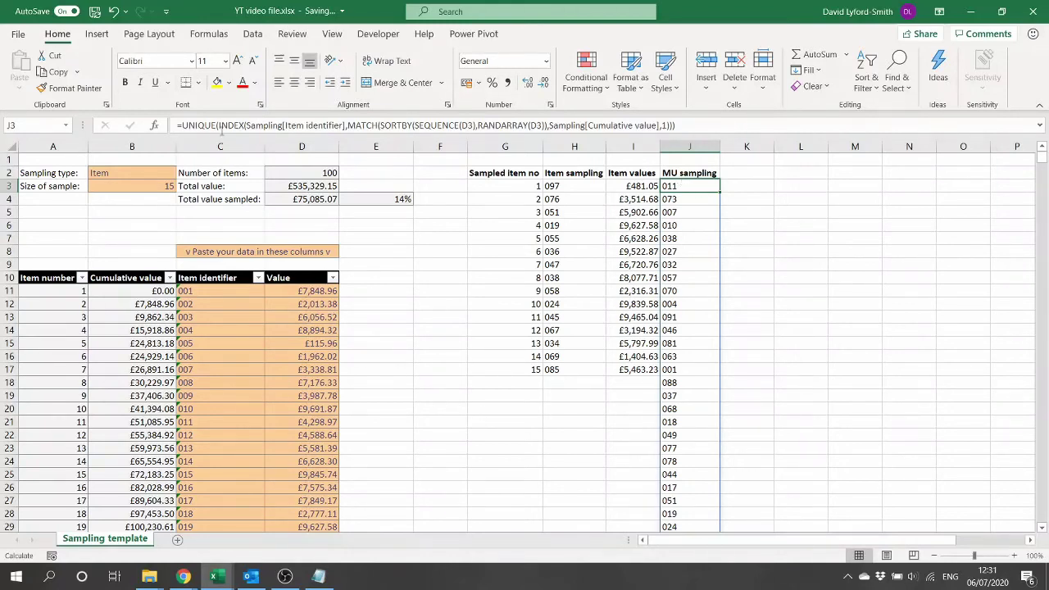
double_click(697, 187)
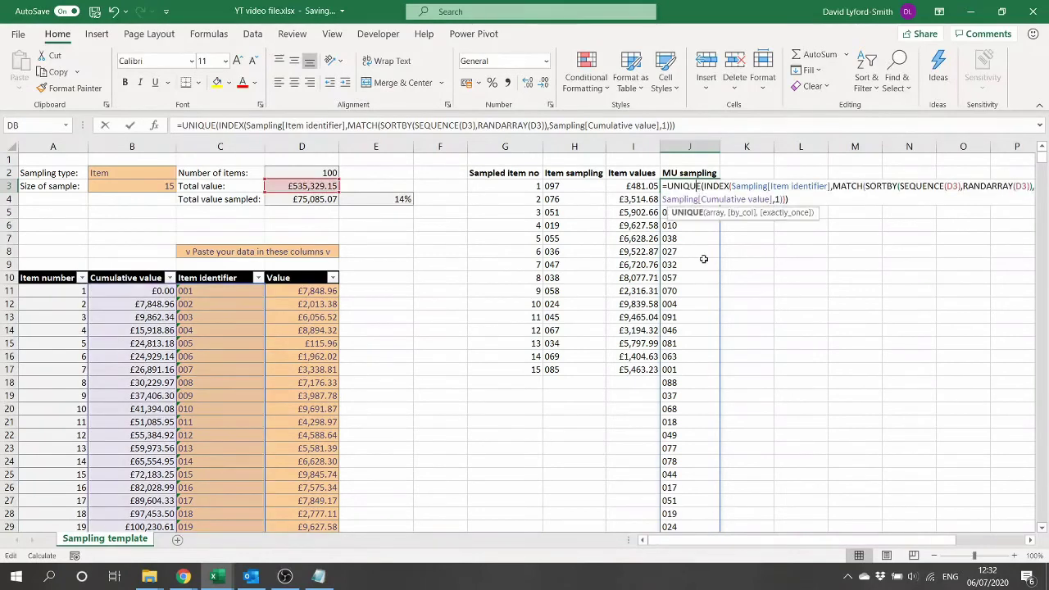
key(Left)
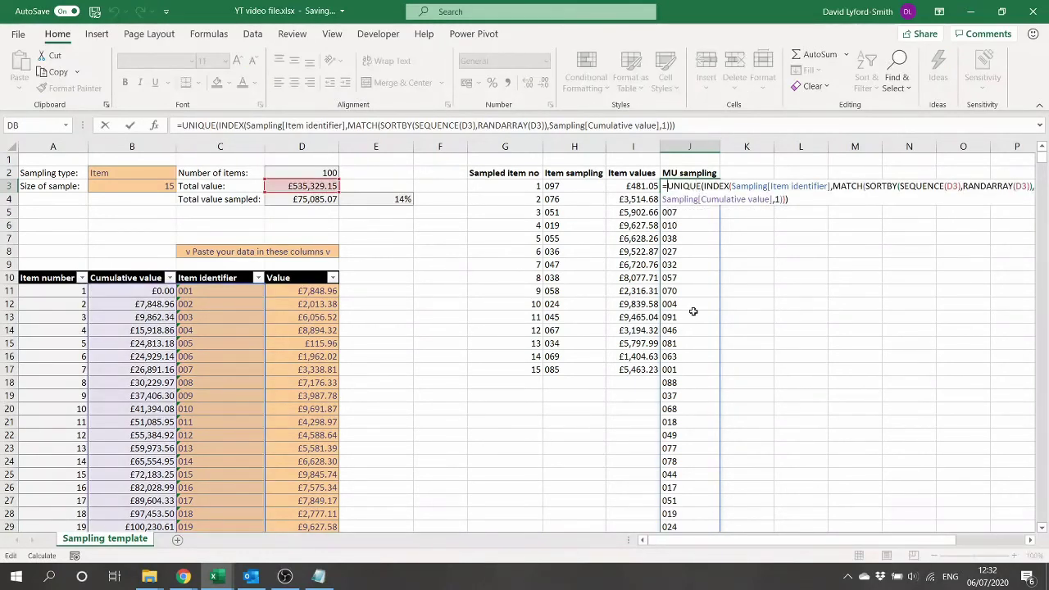
text(INDEX()
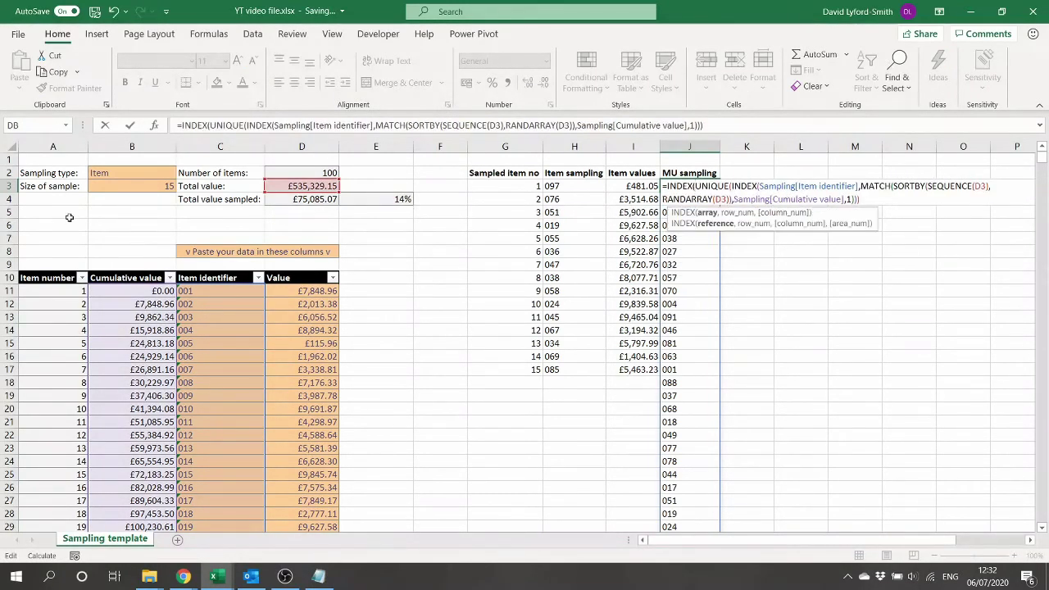
text(,)
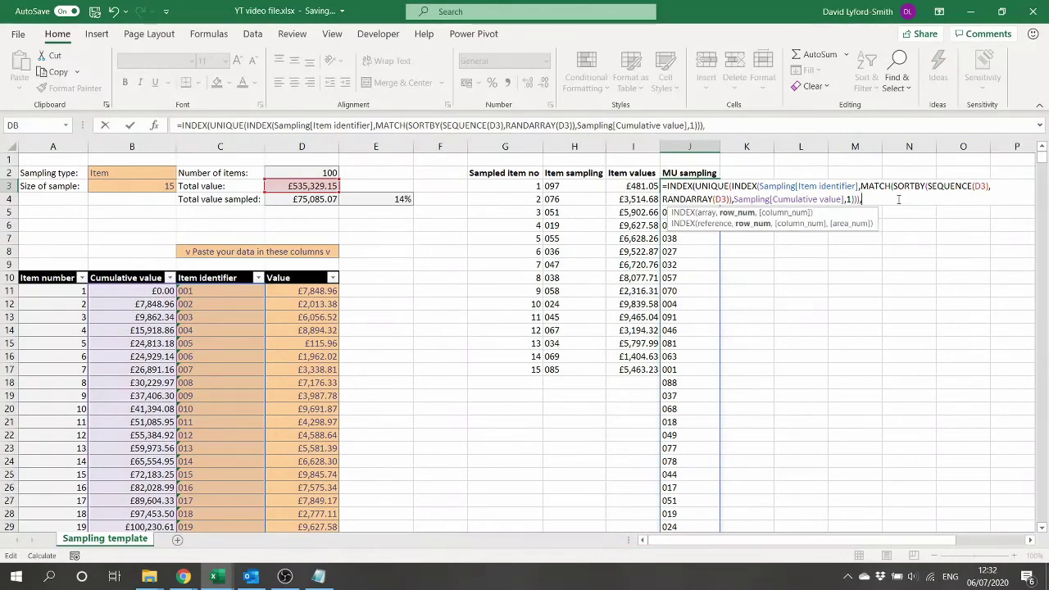
click(521, 188)
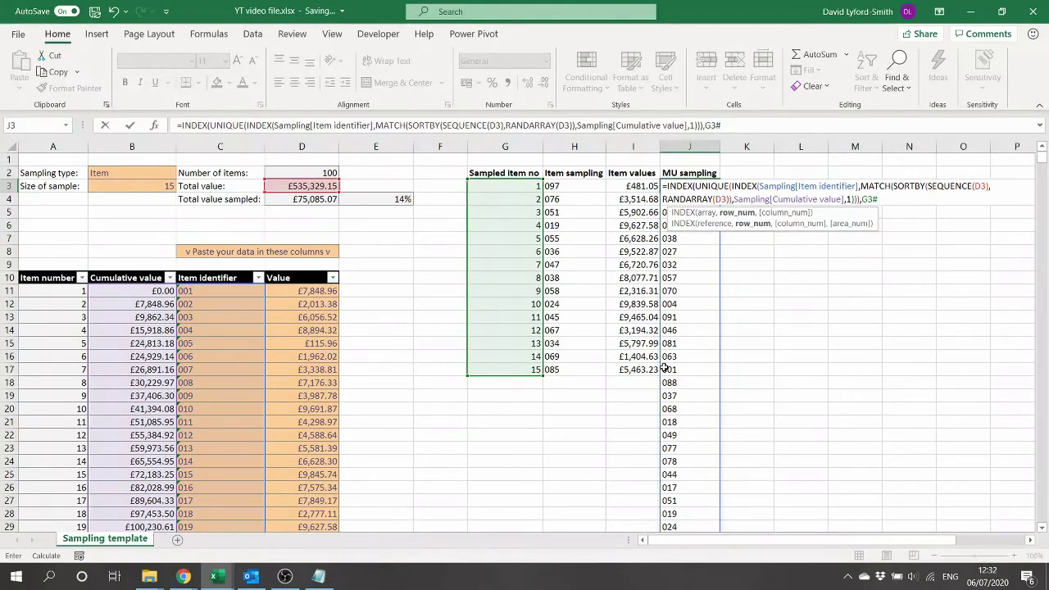
text())
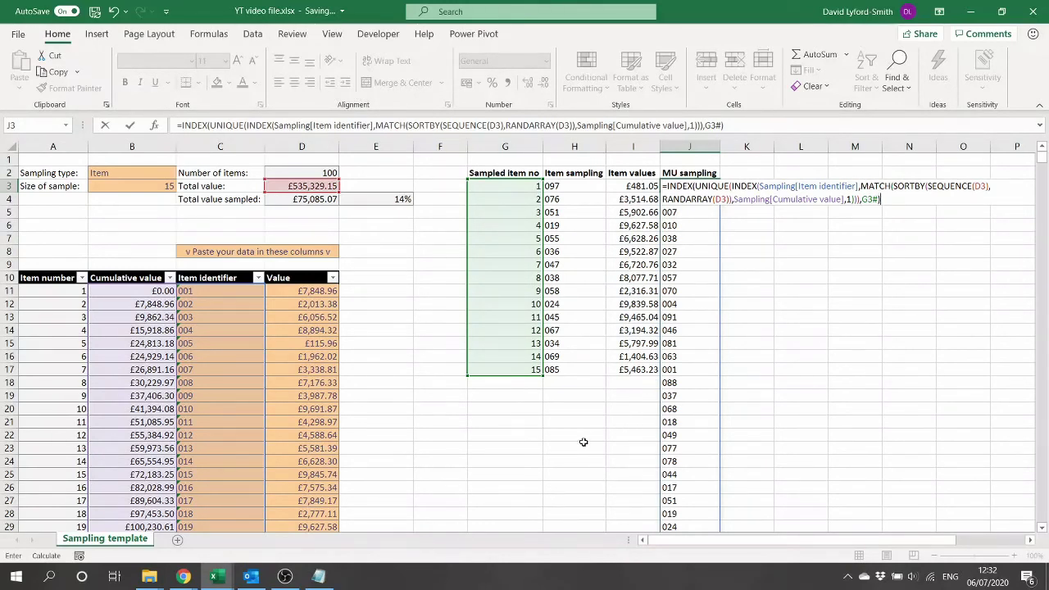
key(Return)
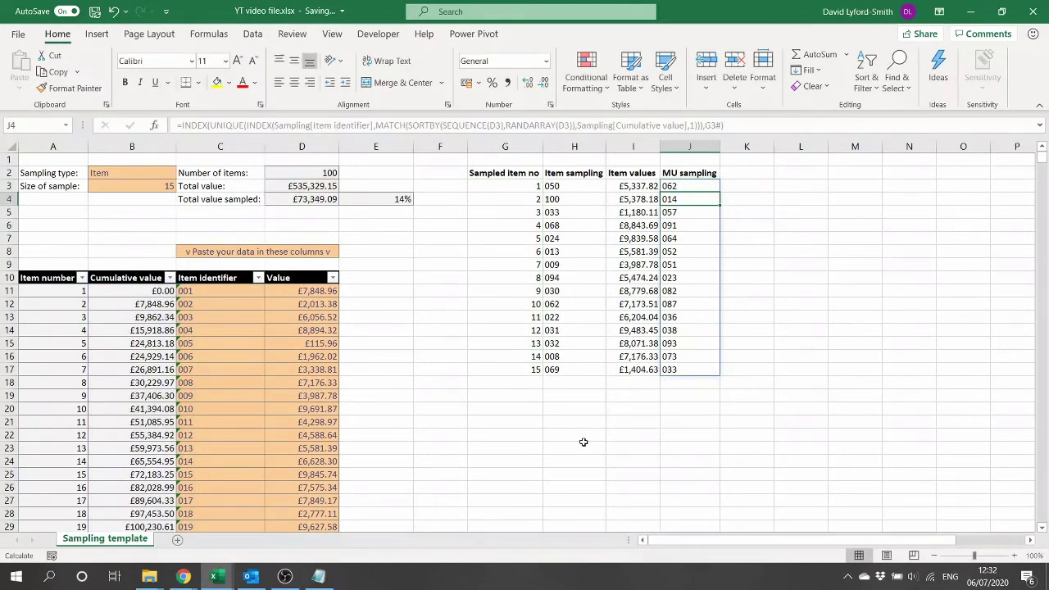
Add the header "MU values" in K2, beside the MU sampling header
key(Up)
key(Up)
key(Right)
text(MY)
key(BackSpace)
text(U values)
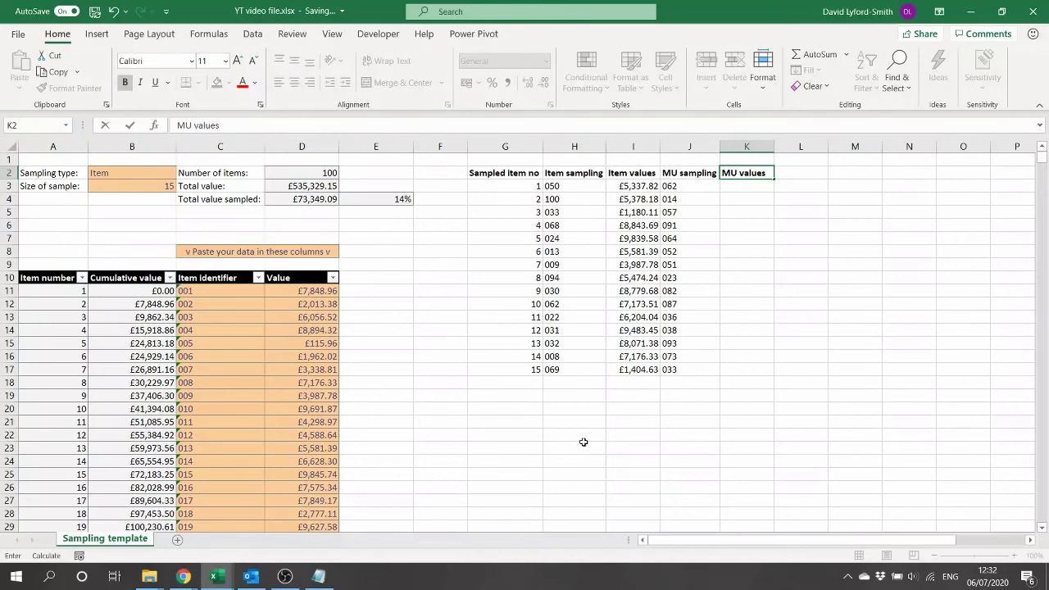
key(Return)
Copy the first Item values formula from I3 into K3 so that it looks up values for J3#
key(Left)
key(Left)
key(ctrl+c)
key(Right)
key(Right)
key(ctrl+v)
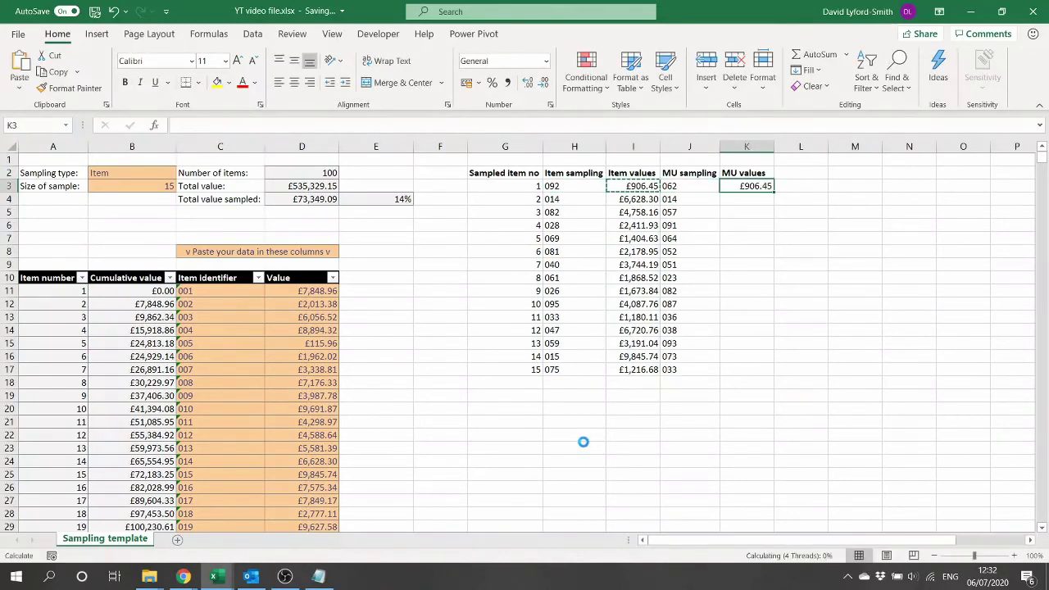
key(Right)
key(Right)
key(Right)
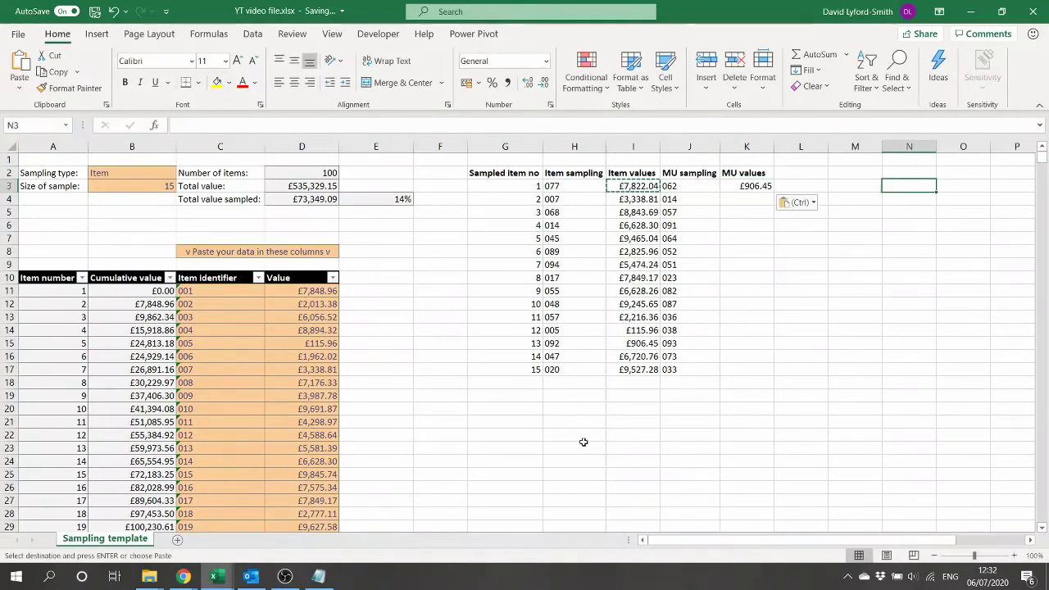
key(Left)
key(Left)
key(Left)
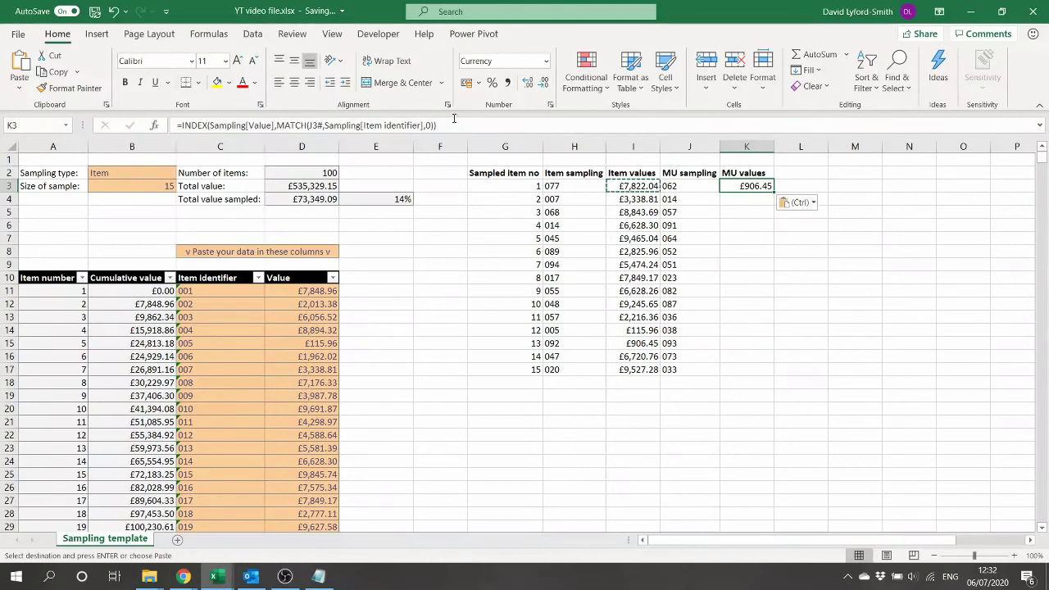
Check the INDEX and MATCH arguments of the K3 formula, including the J3# lookup value, and re-enter it unchanged
key(F2)
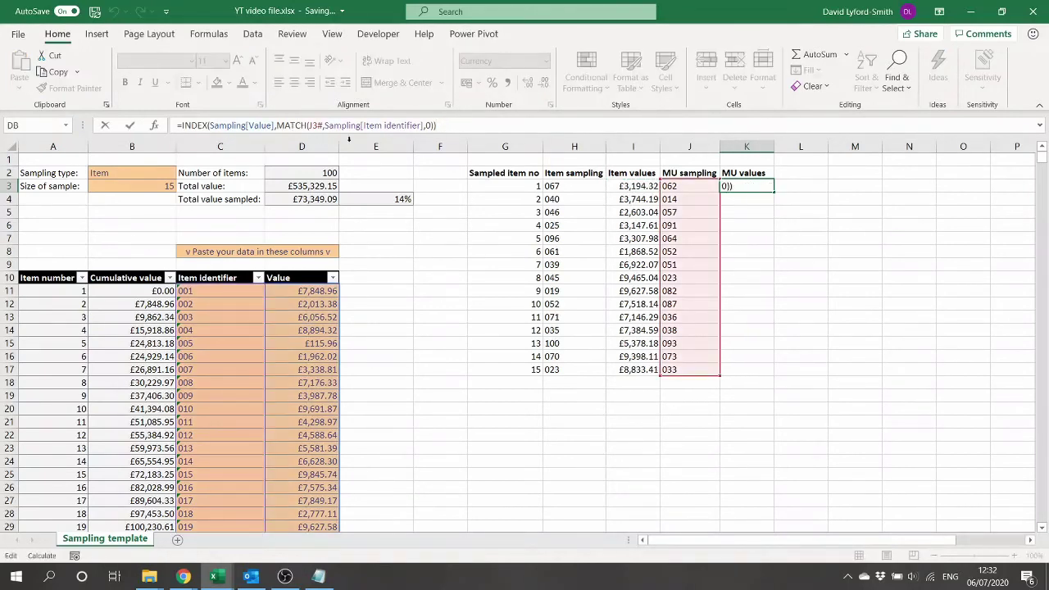
key(Left)
key(Left)
key(Left)
key(Left)
key(Left)
key(Left)
key(Left)
key(Left)
key(Left)
key(Left)
key(Left)
key(Left)
key(Right)
key(Right)
key(Right)
key(Right)
key(Right)
key(Left)
key(Left)
key(Left)
key(Left)
key(Left)
key(Left)
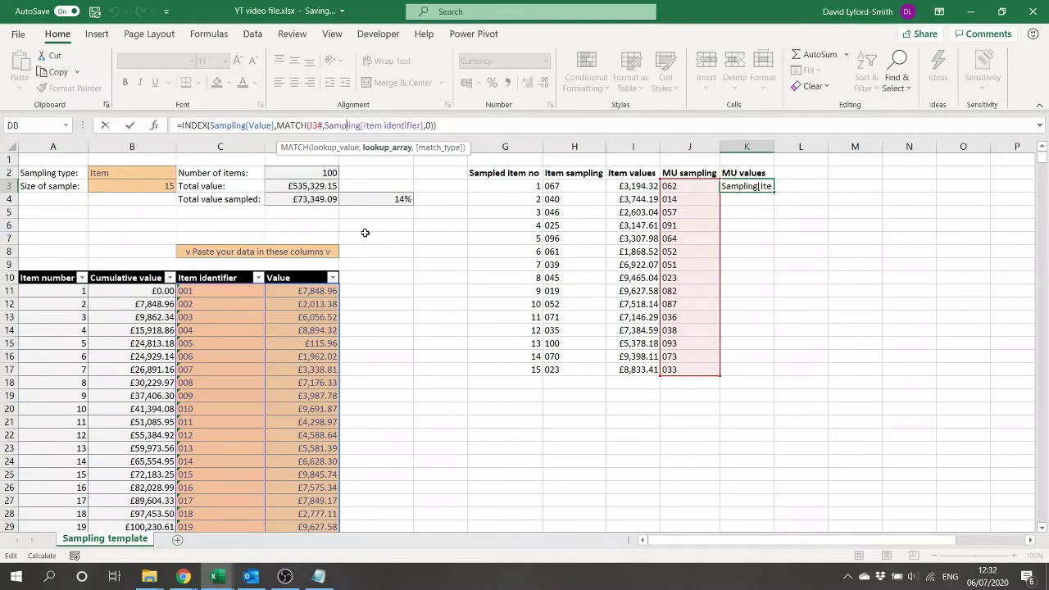
key(Left)
key(Left)
key(Left)
key(Left)
key(Left)
key(Left)
key(Left)
key(Left)
key(Left)
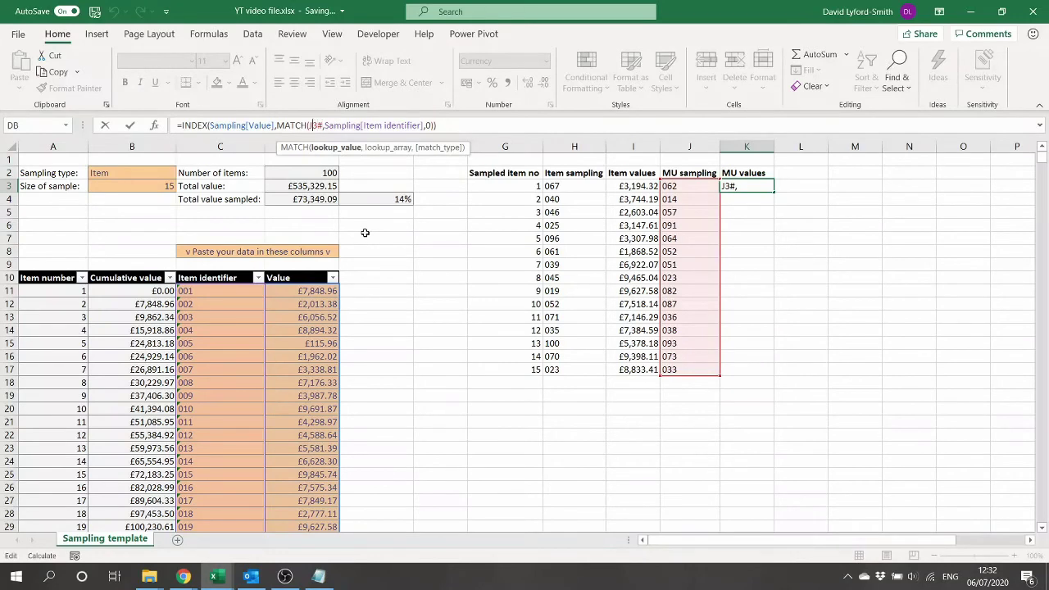
key(Left)
key(Left)
key(Left)
key(Left)
key(Left)
key(Left)
key(Right)
key(Right)
key(Right)
key(Right)
key(Right)
key(Right)
key(Right)
key(Right)
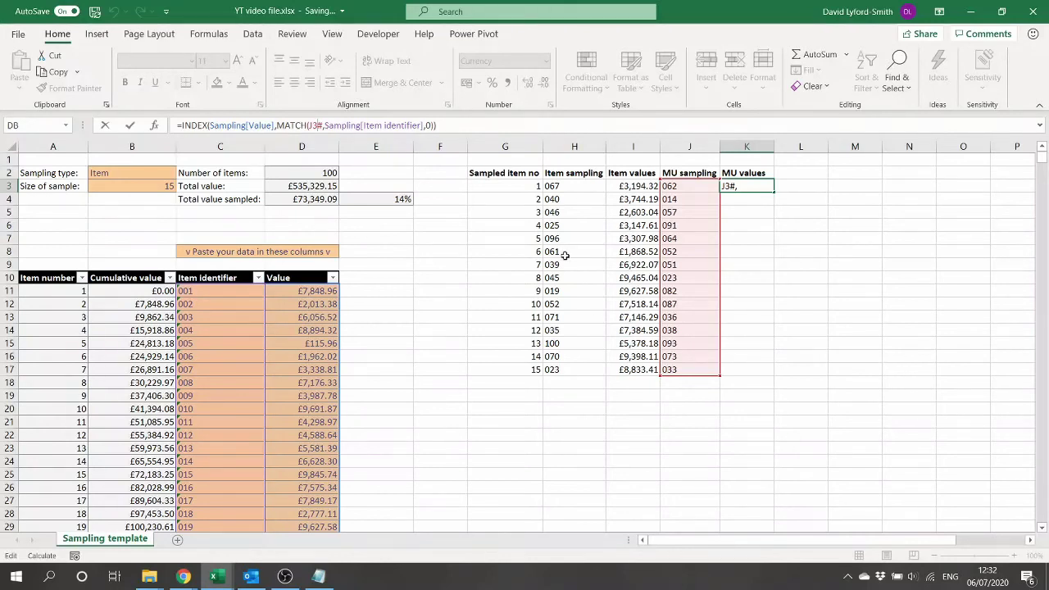
key(Return)
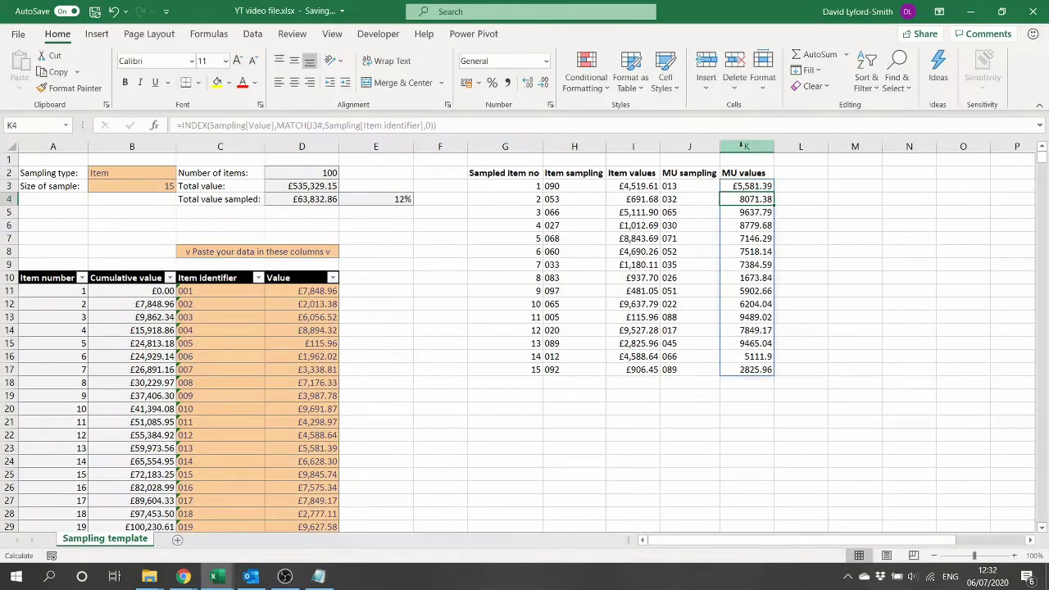
Format the whole MU values column K as Currency
click(746, 145)
click(546, 61)
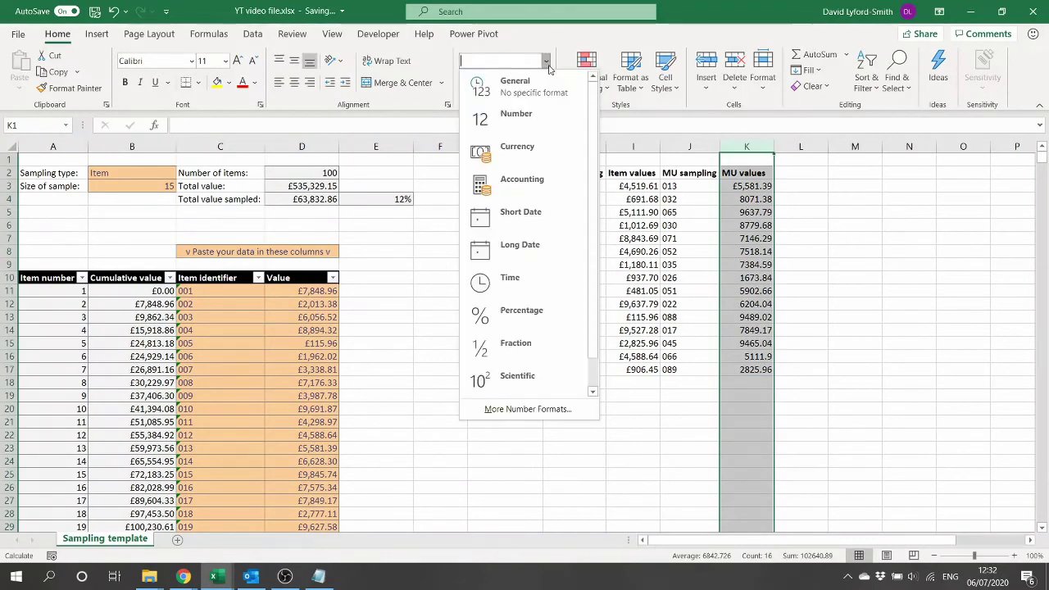
click(524, 149)
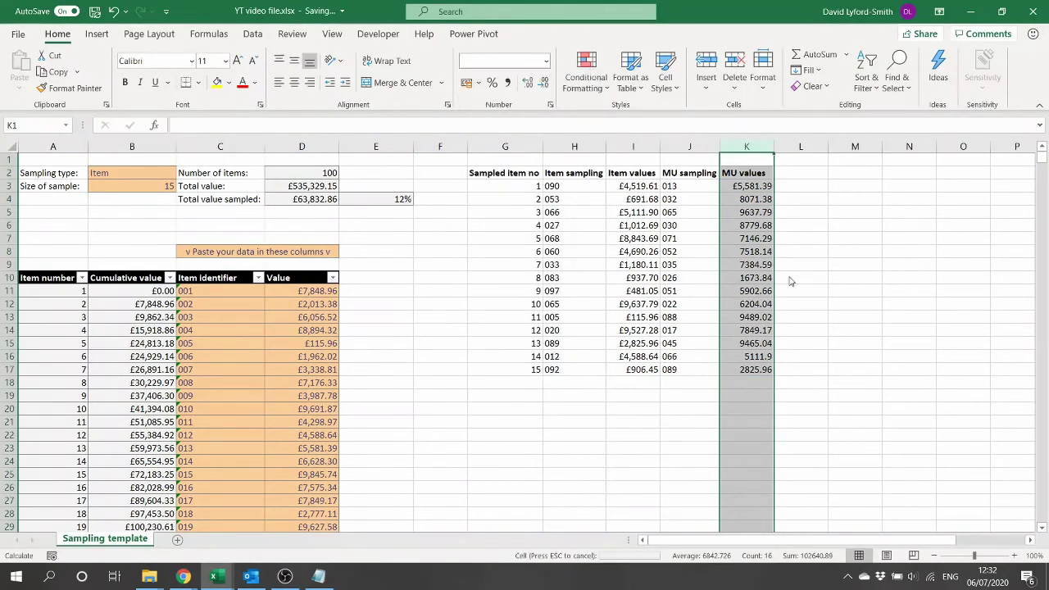
click(745, 187)
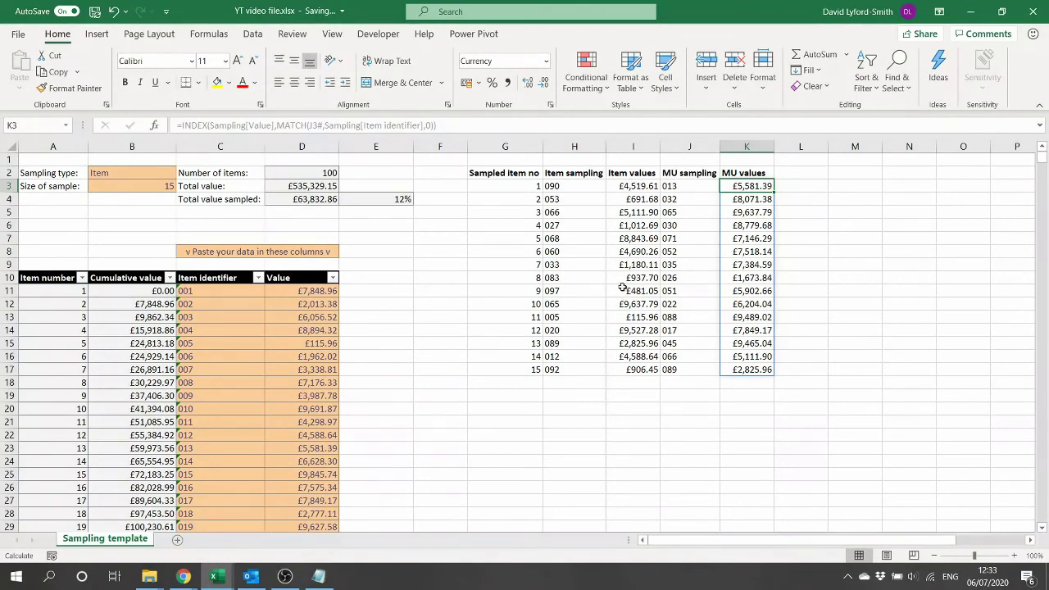
Examine the low-value entries in the Item values list for comparison with the MU values
click(627, 200)
click(632, 279)
click(631, 291)
click(637, 319)
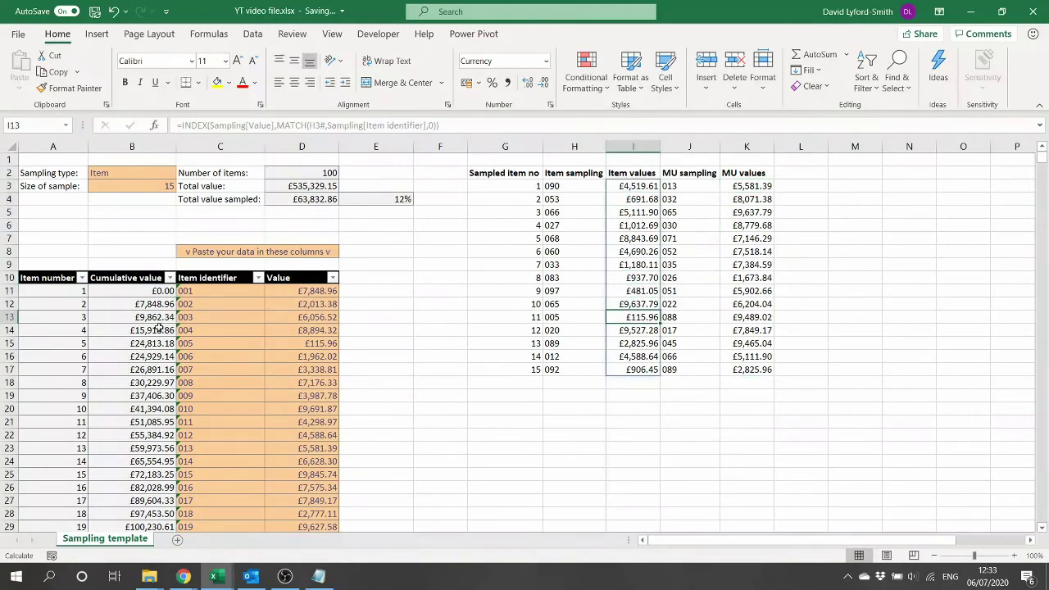
Review the formulas in K3, H3 and J3, the item sampling results in H3:I17, and the sample size input in B3
click(747, 186)
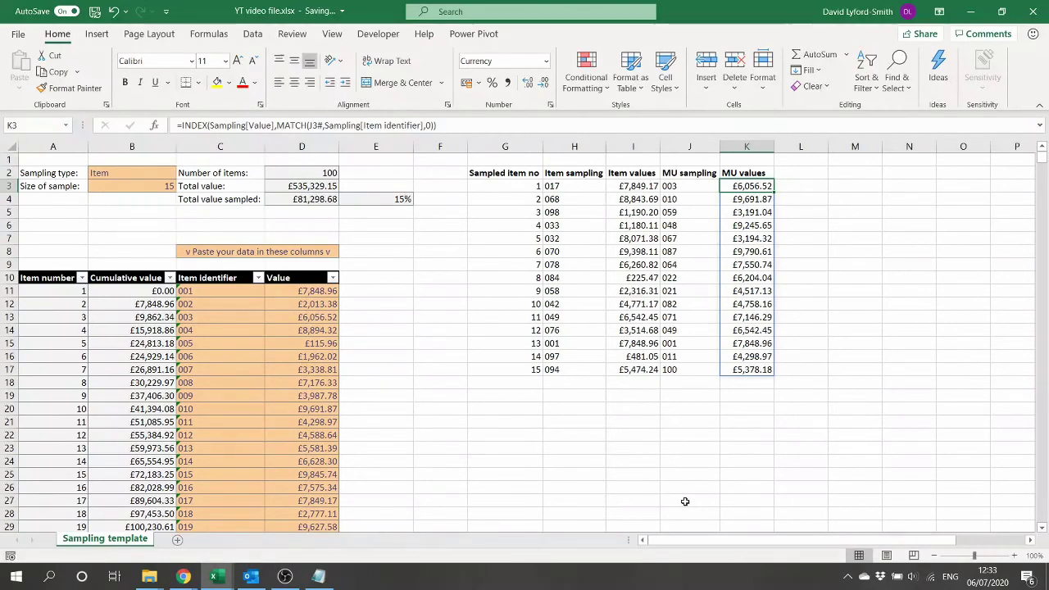
click(574, 186)
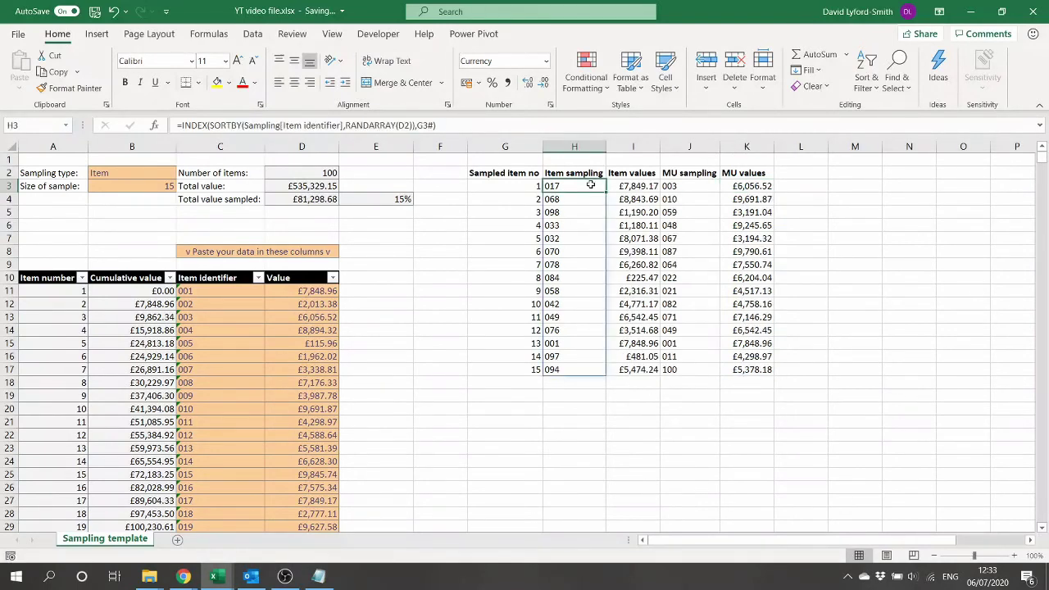
click(691, 188)
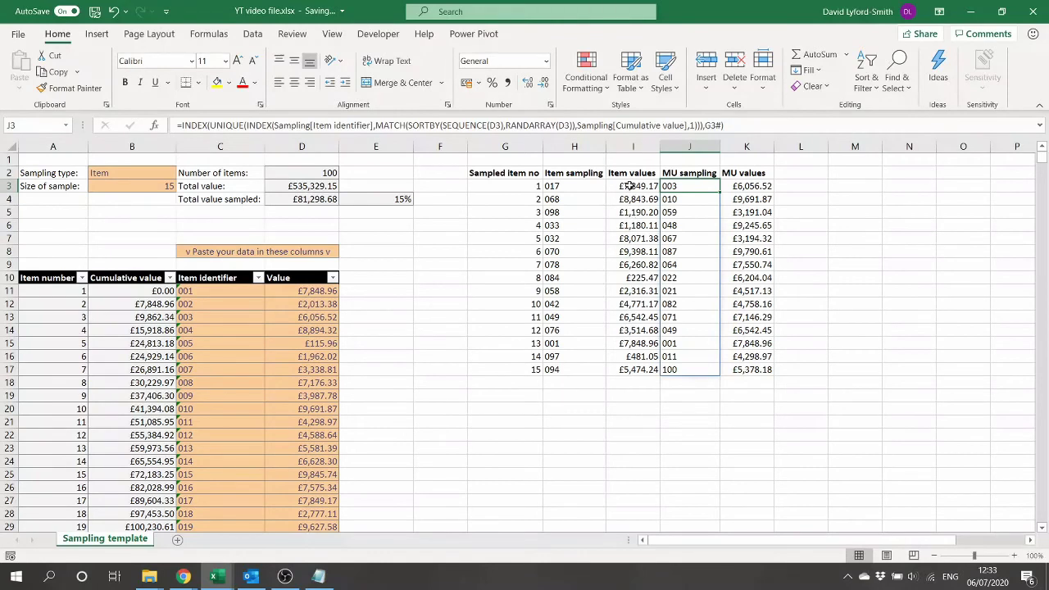
drag(561, 186, 634, 369)
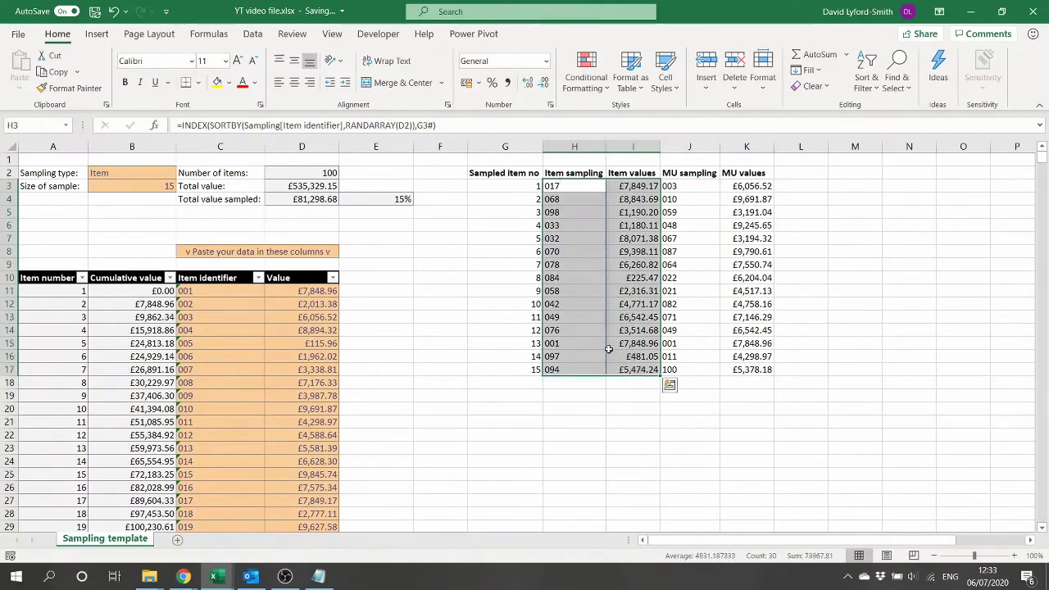
click(556, 186)
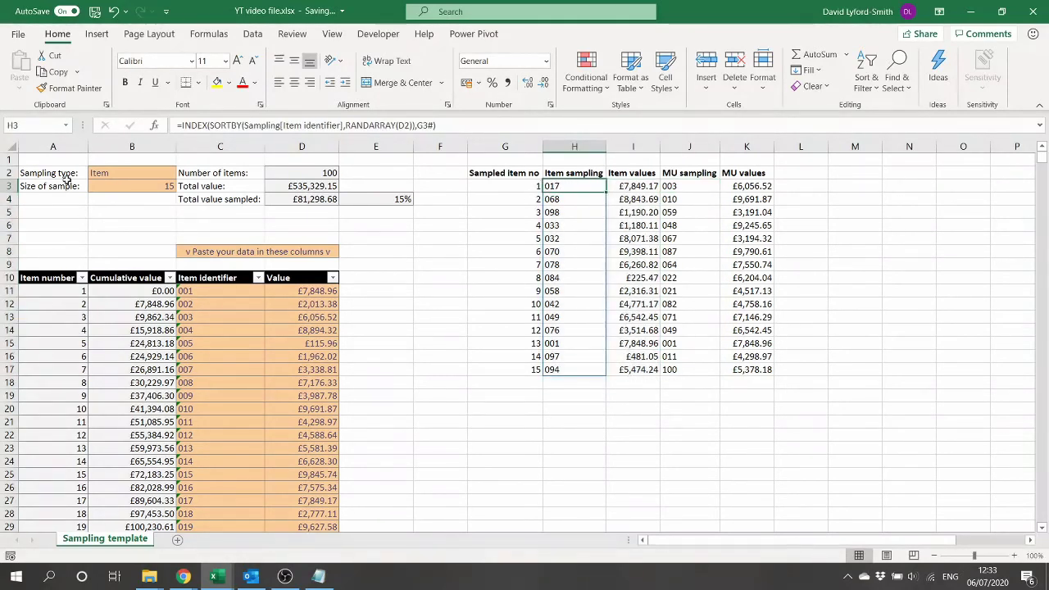
click(151, 185)
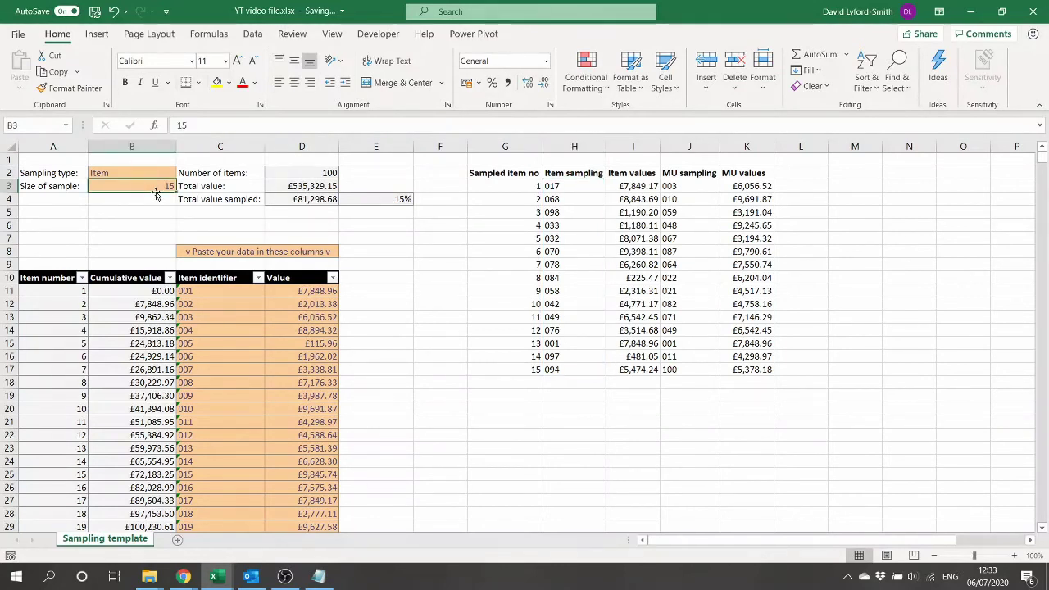
Test the sample size input in B3 by entering 10, and set it to 20
text(10)
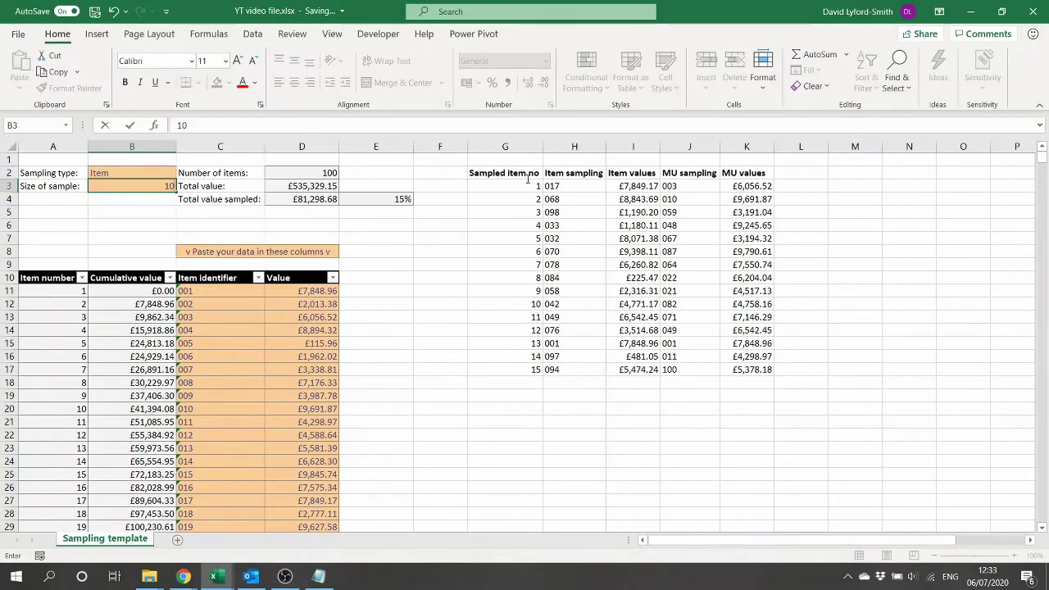
key(Return)
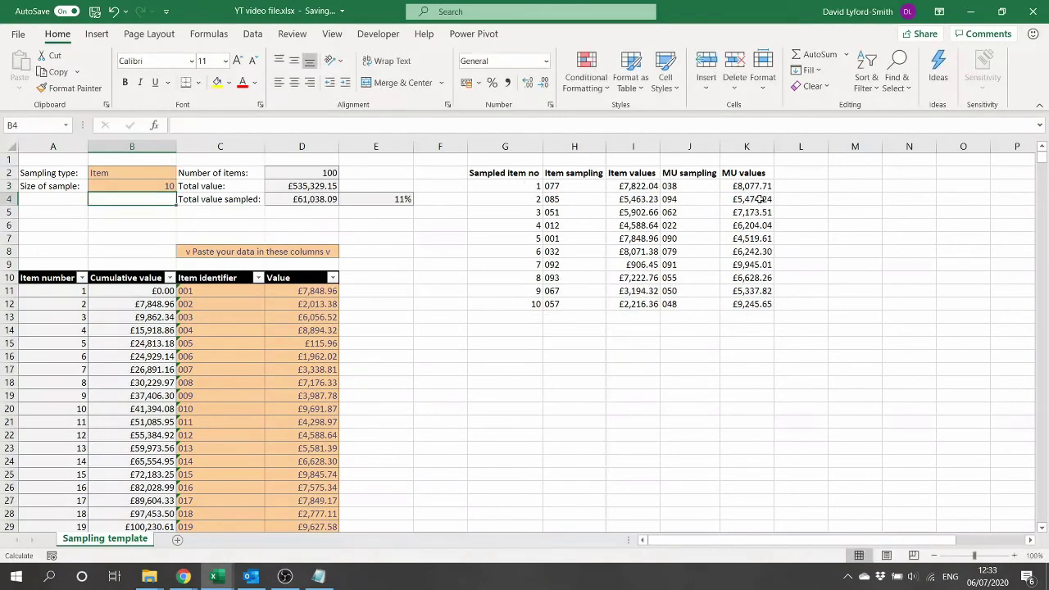
click(137, 186)
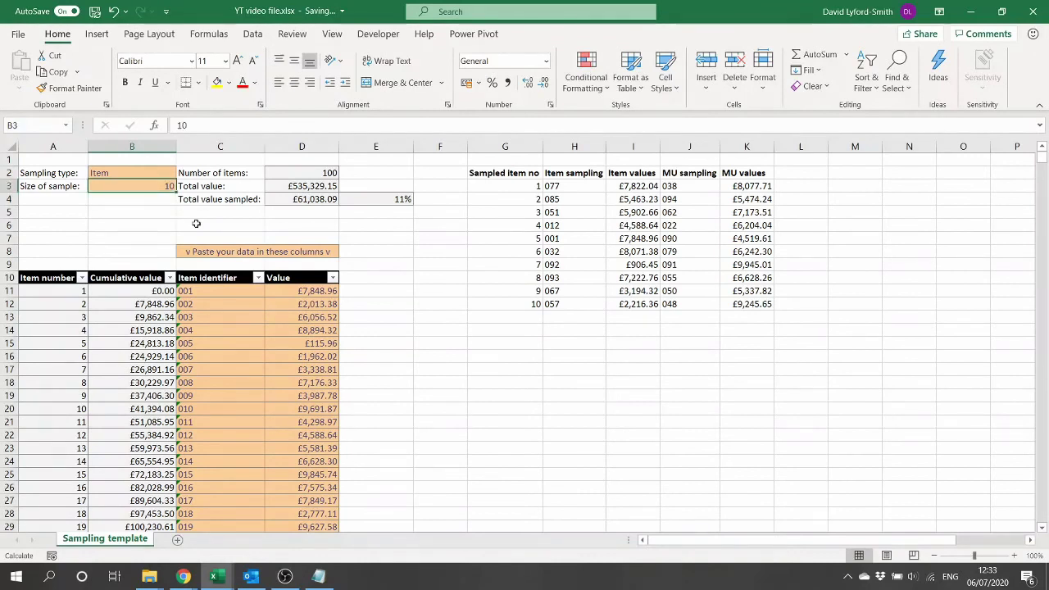
text(20)
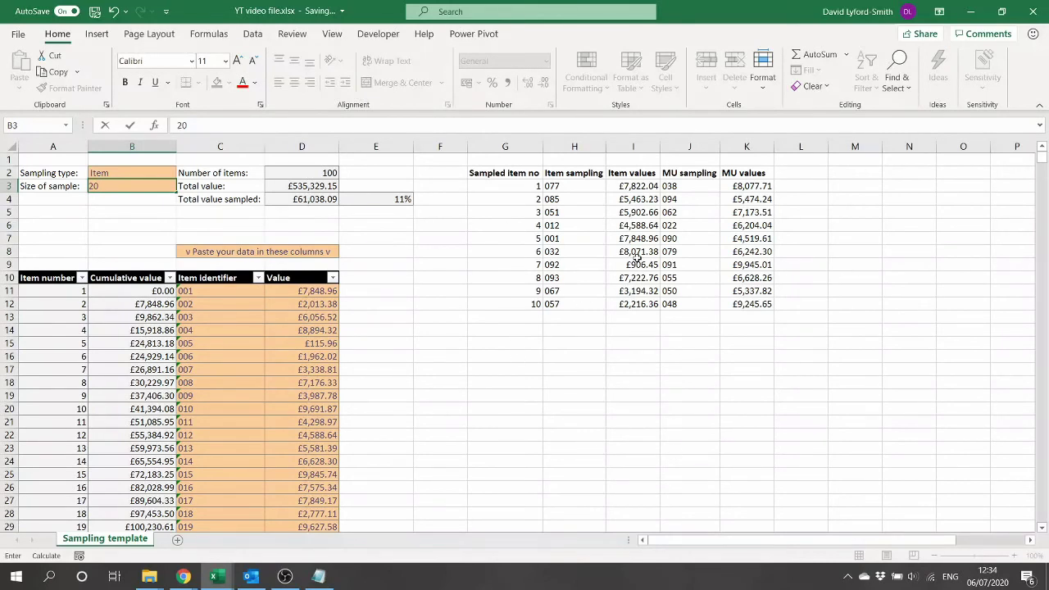
key(Return)
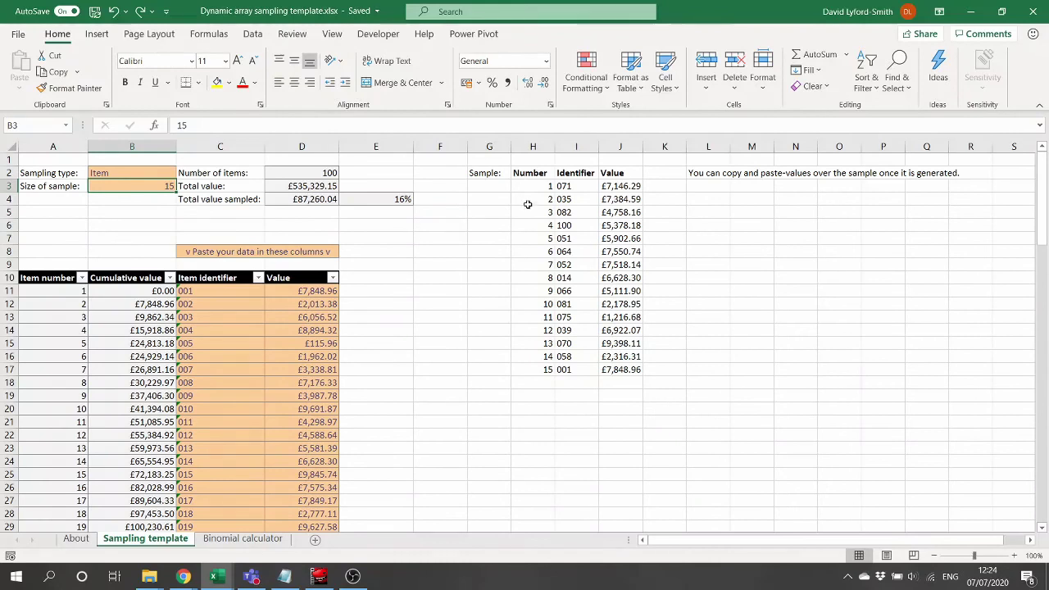
In Dynamic array sampling template.xlsx, examine the I3 formula's IF test on B2 and its two INDEX branches, plus the value lookup formula in J3
click(566, 187)
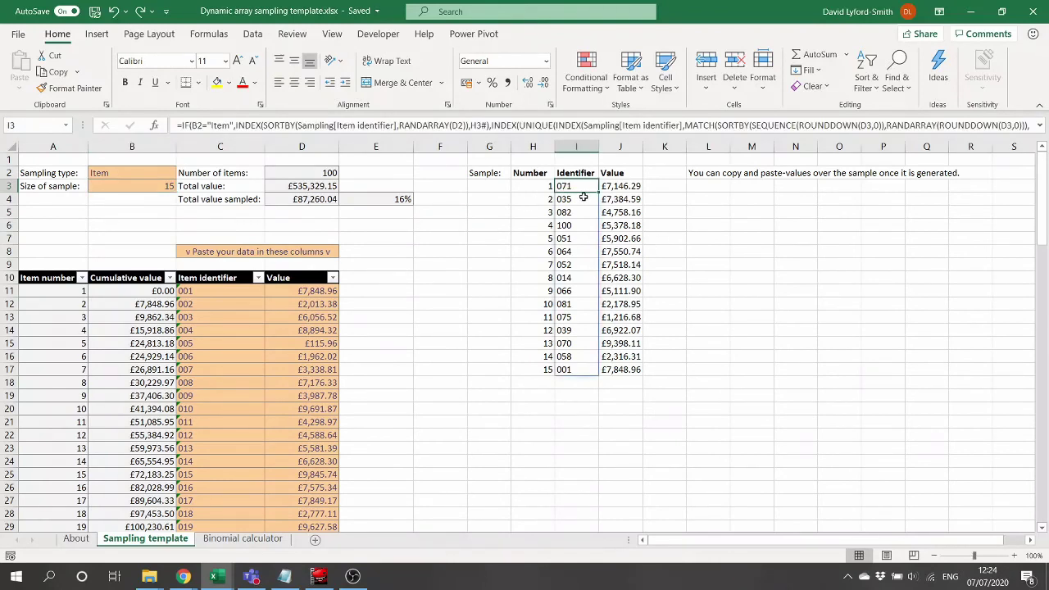
key(ctrl+shift+u)
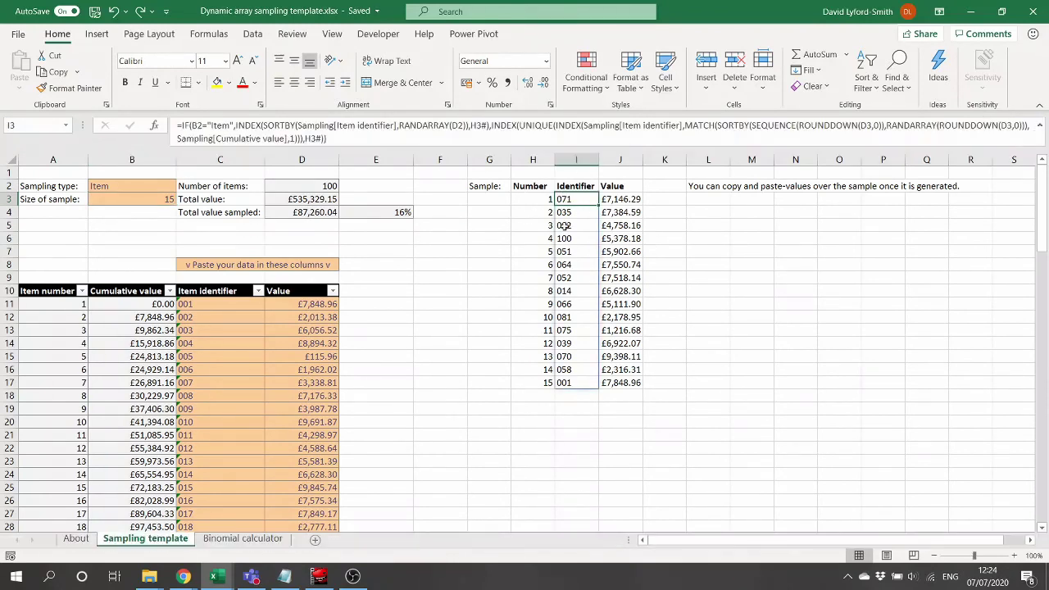
click(367, 138)
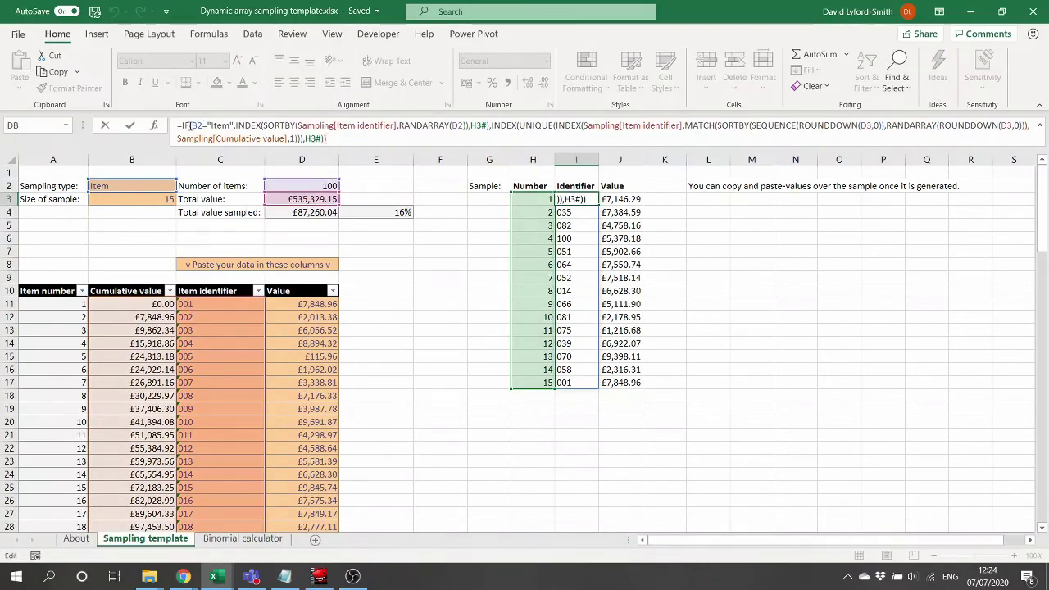
click(191, 125)
click(195, 126)
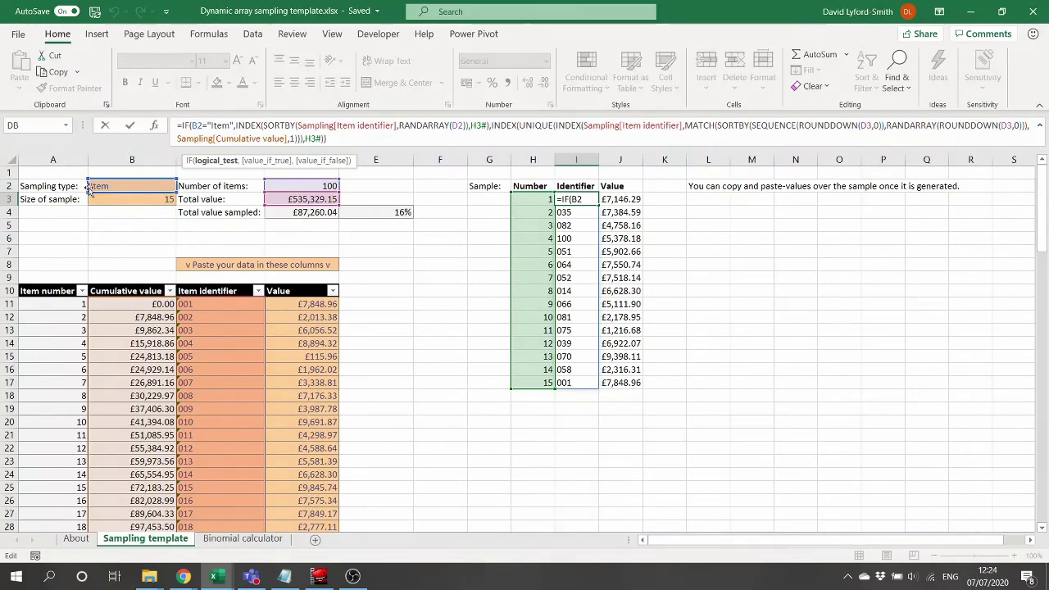
click(252, 125)
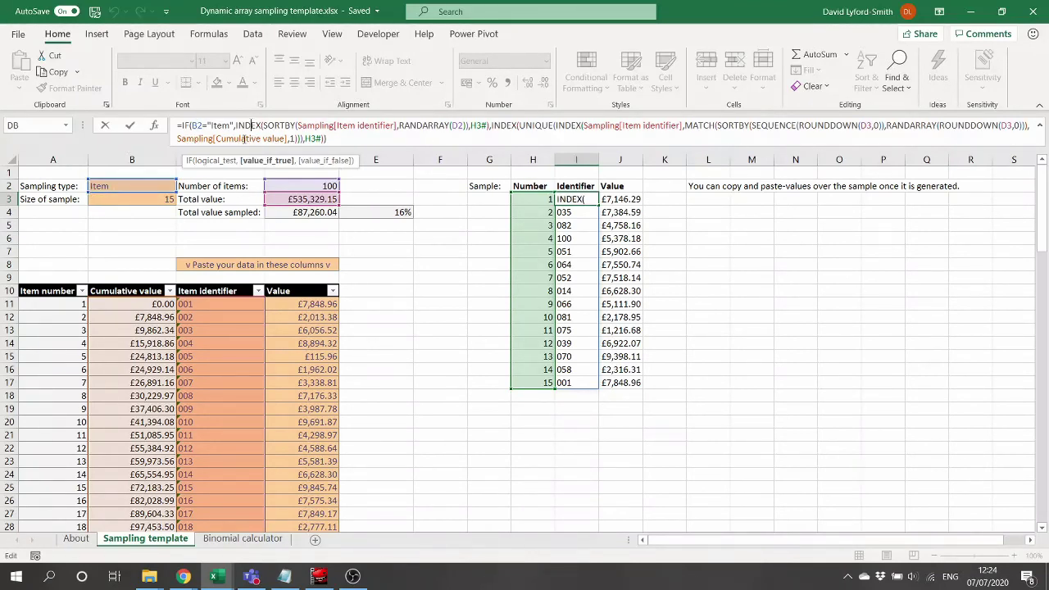
click(259, 162)
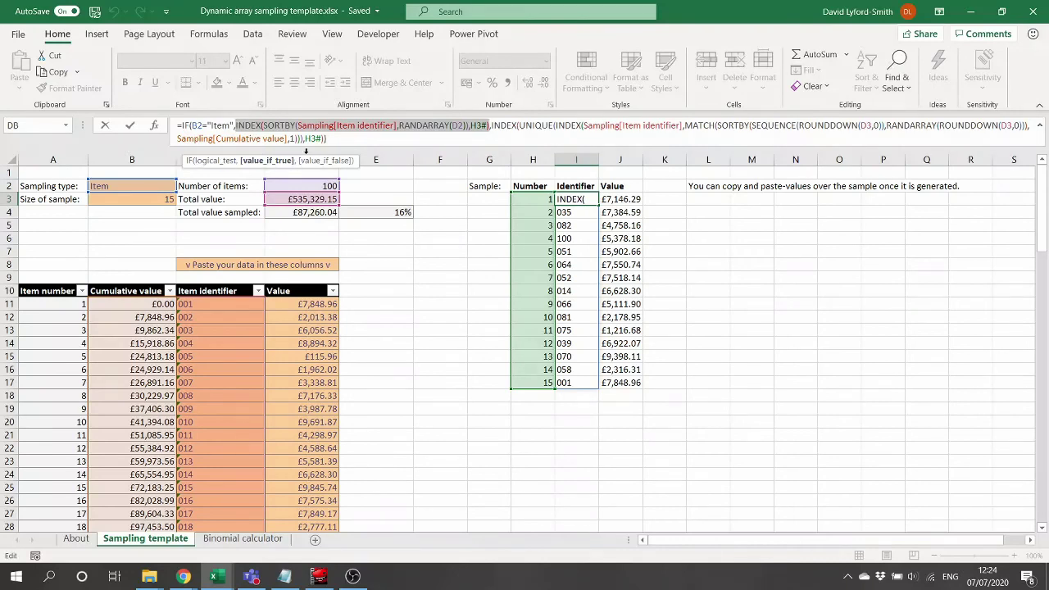
click(325, 160)
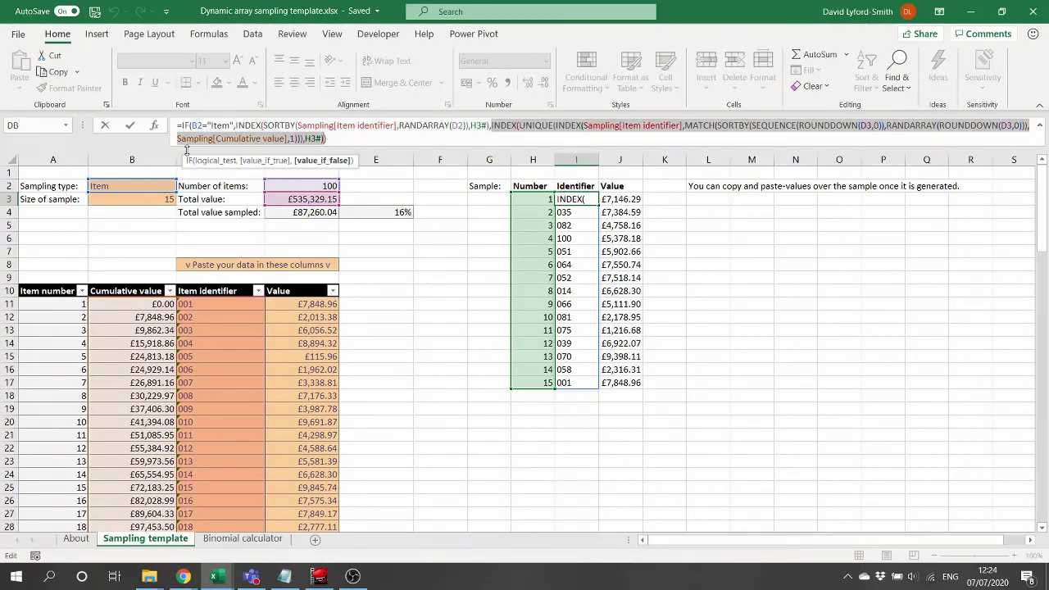
key(Escape)
click(614, 198)
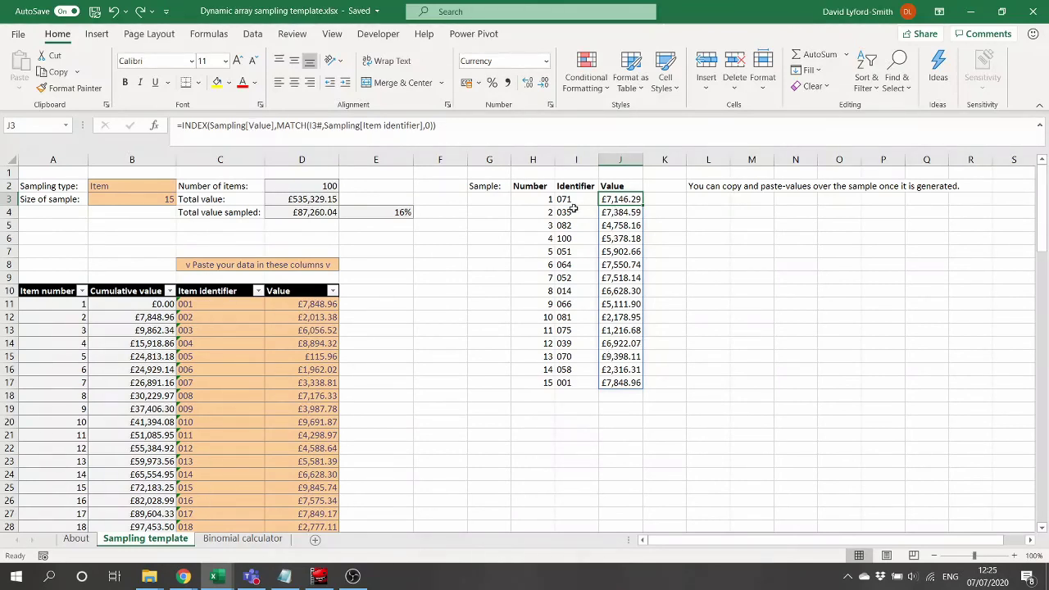
click(1039, 125)
Set the sample size in B3 to 20 and check the number list formula in H3
click(124, 187)
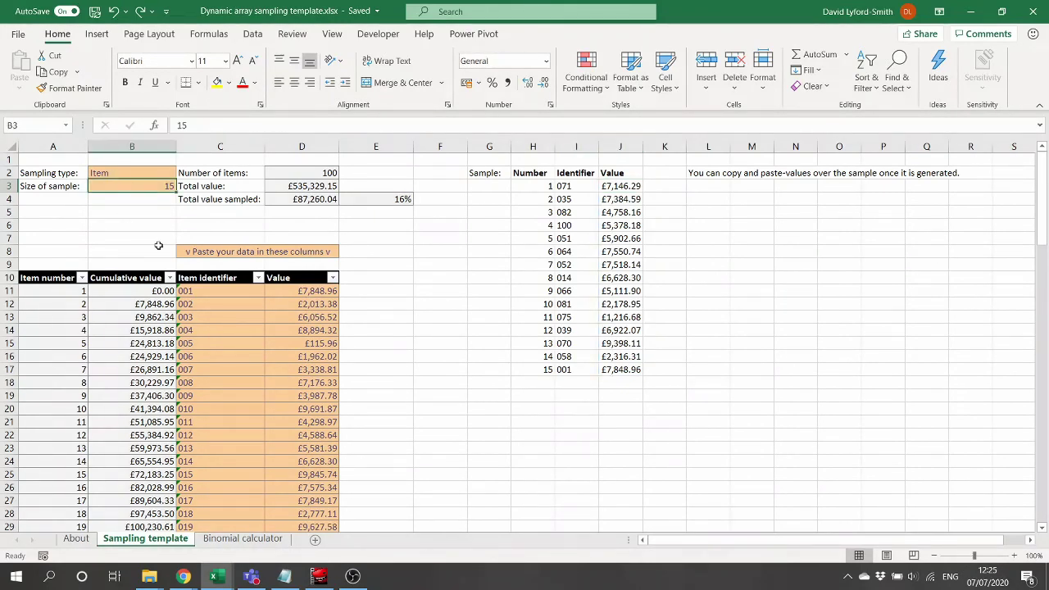
text(20)
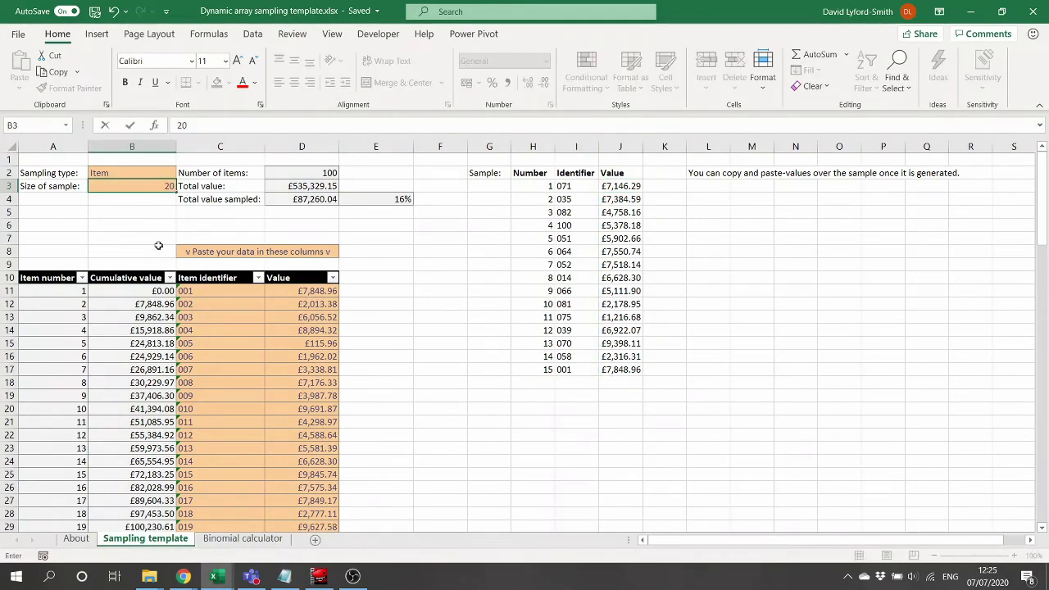
key(Return)
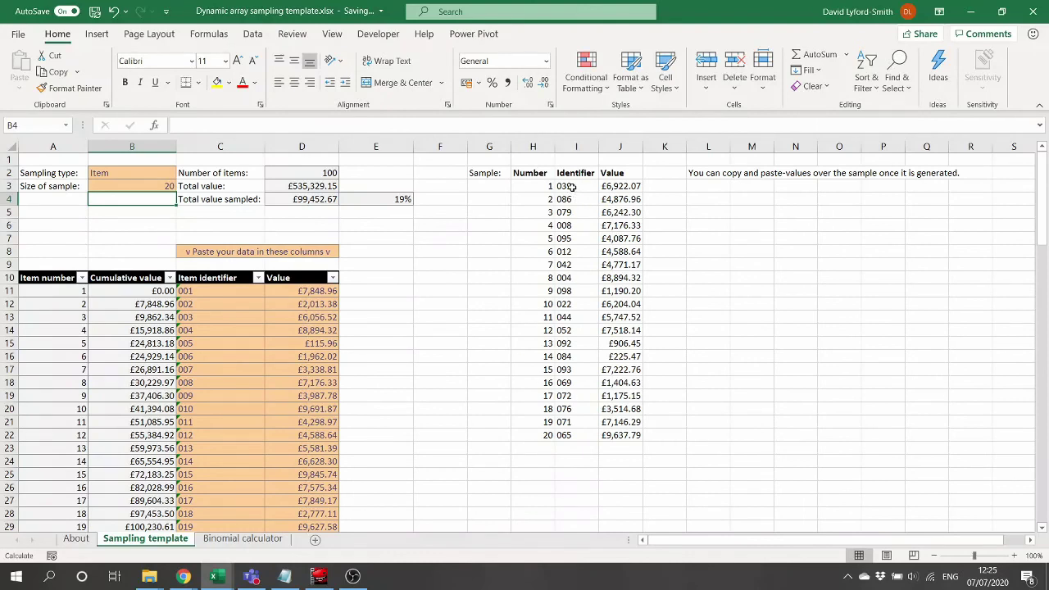
click(534, 186)
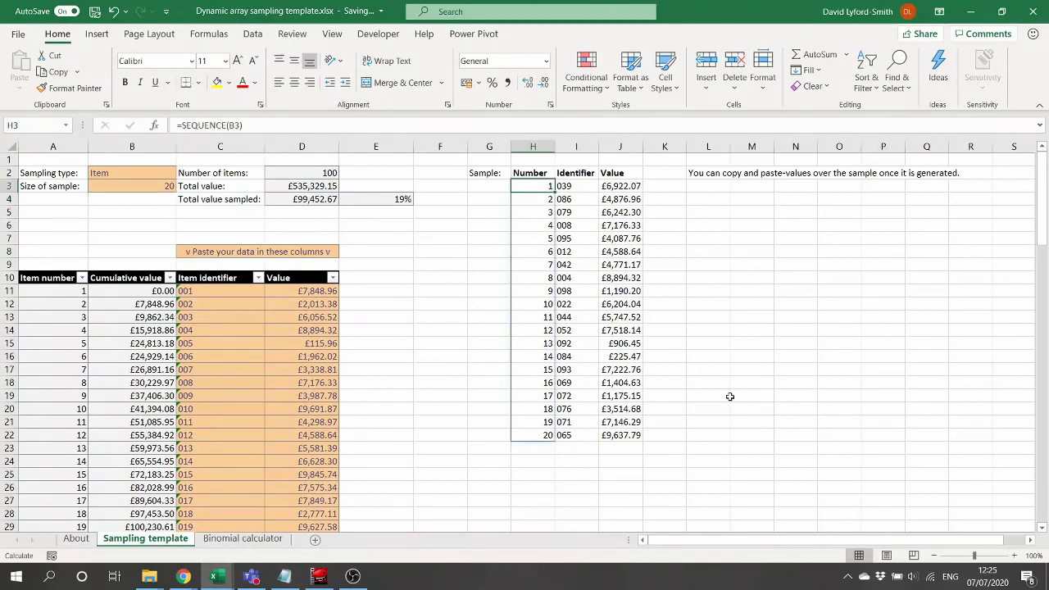